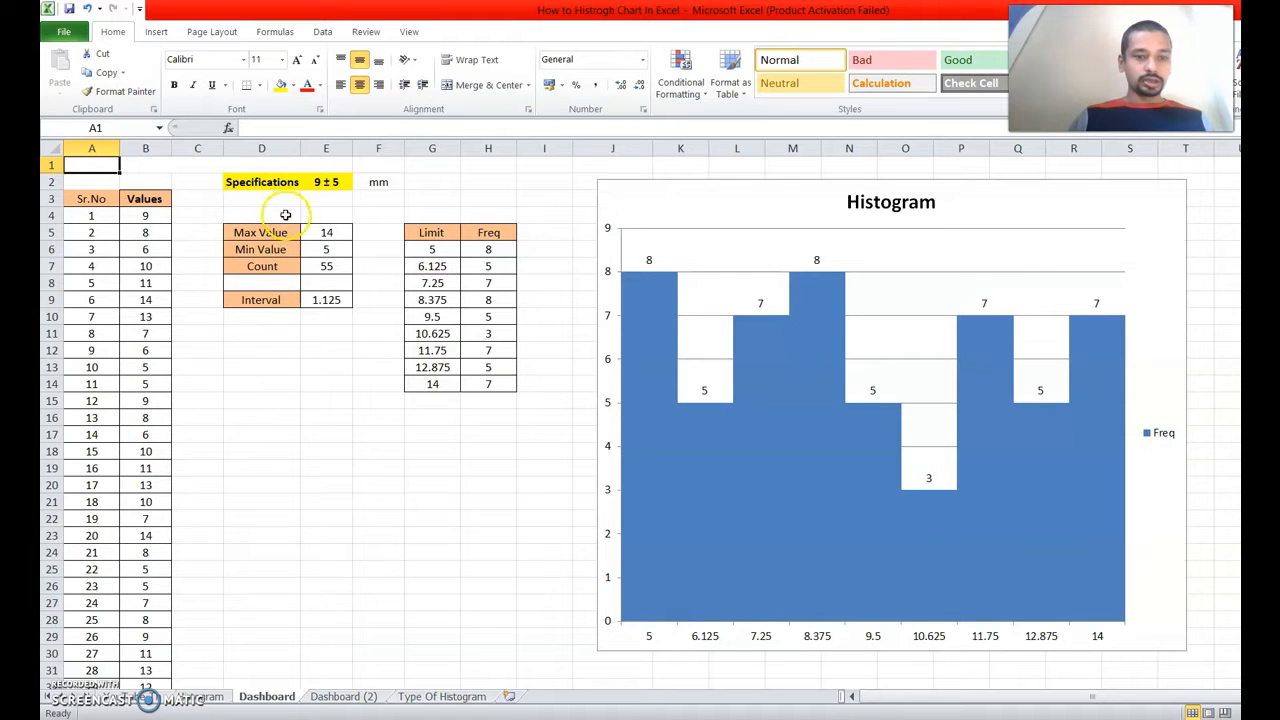
- Examine the finished Dashboard sheet's specification, the summary labels from Max Value to Interval, and the Limit and Freq table
click(323, 181)
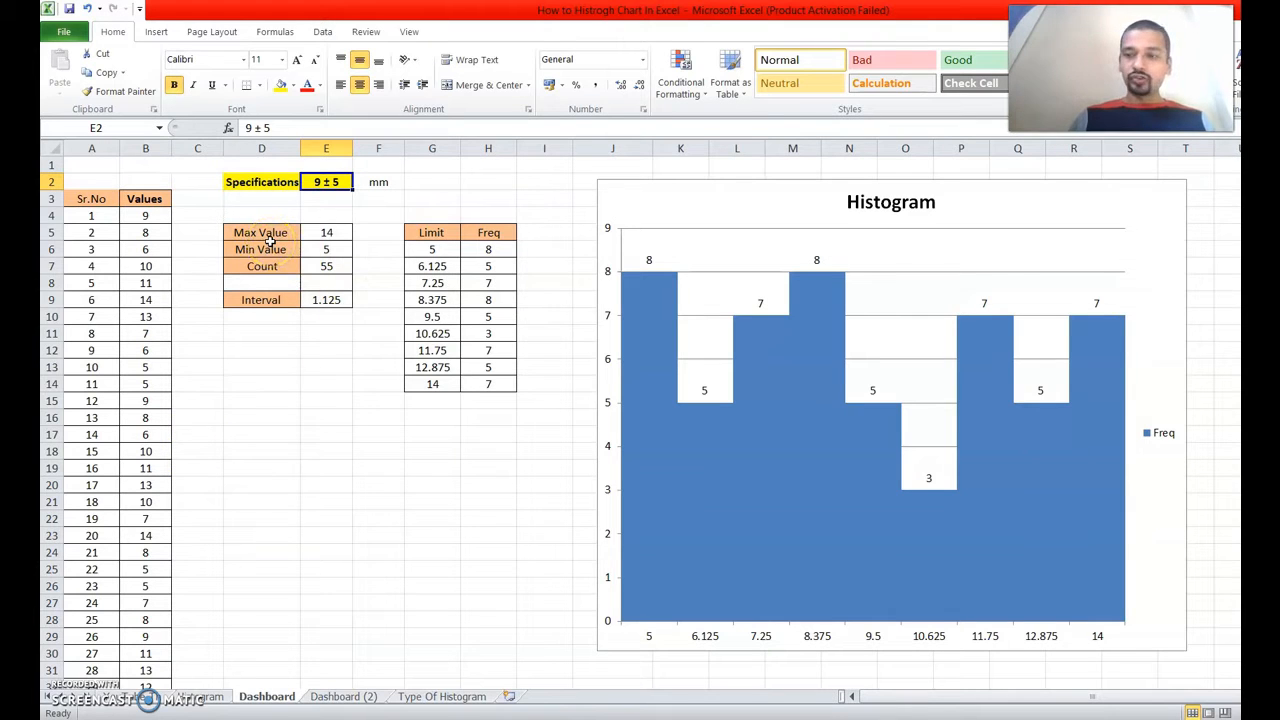
click(263, 233)
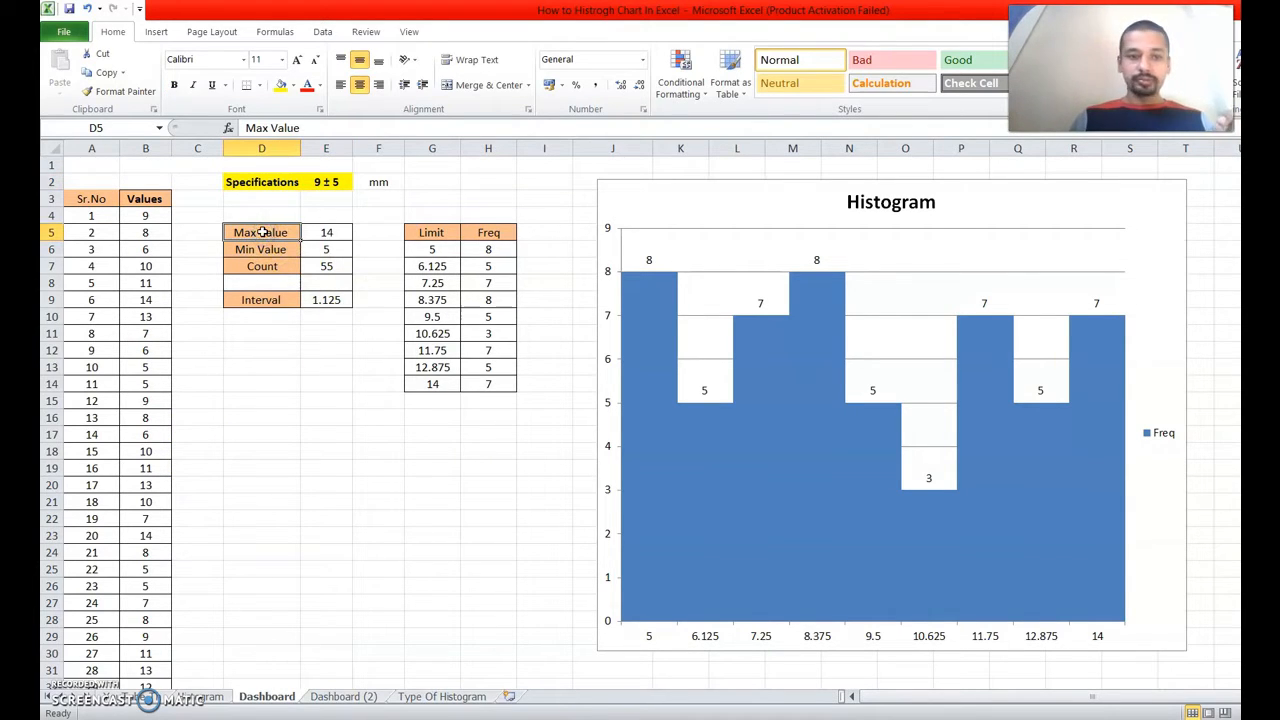
key(Down)
key(Down)
key(Down)
key(Down)
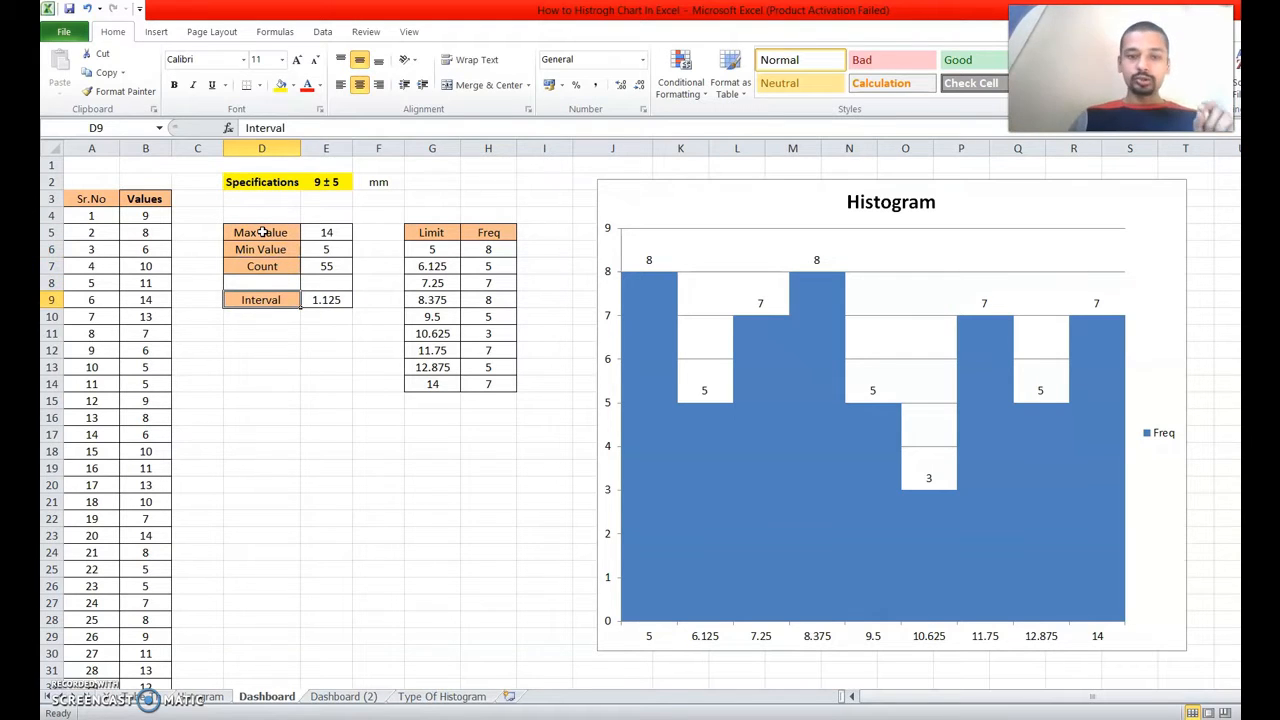
drag(429, 249, 433, 384)
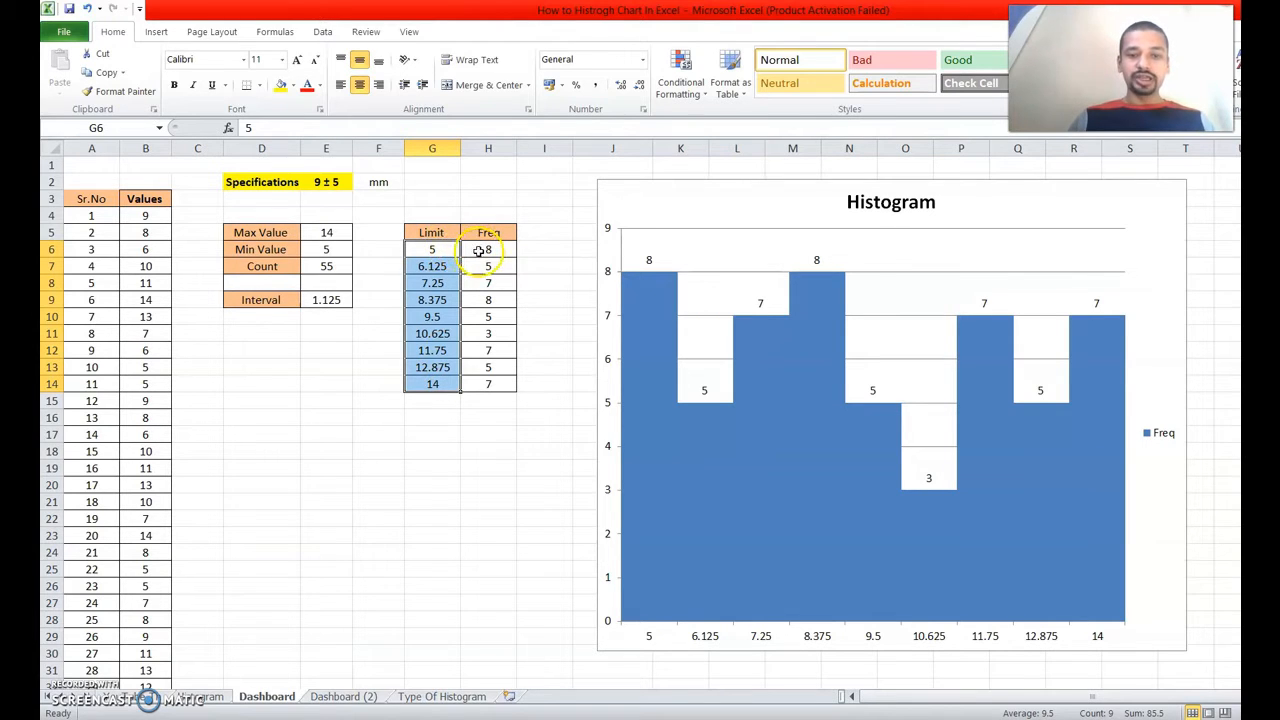
click(479, 251)
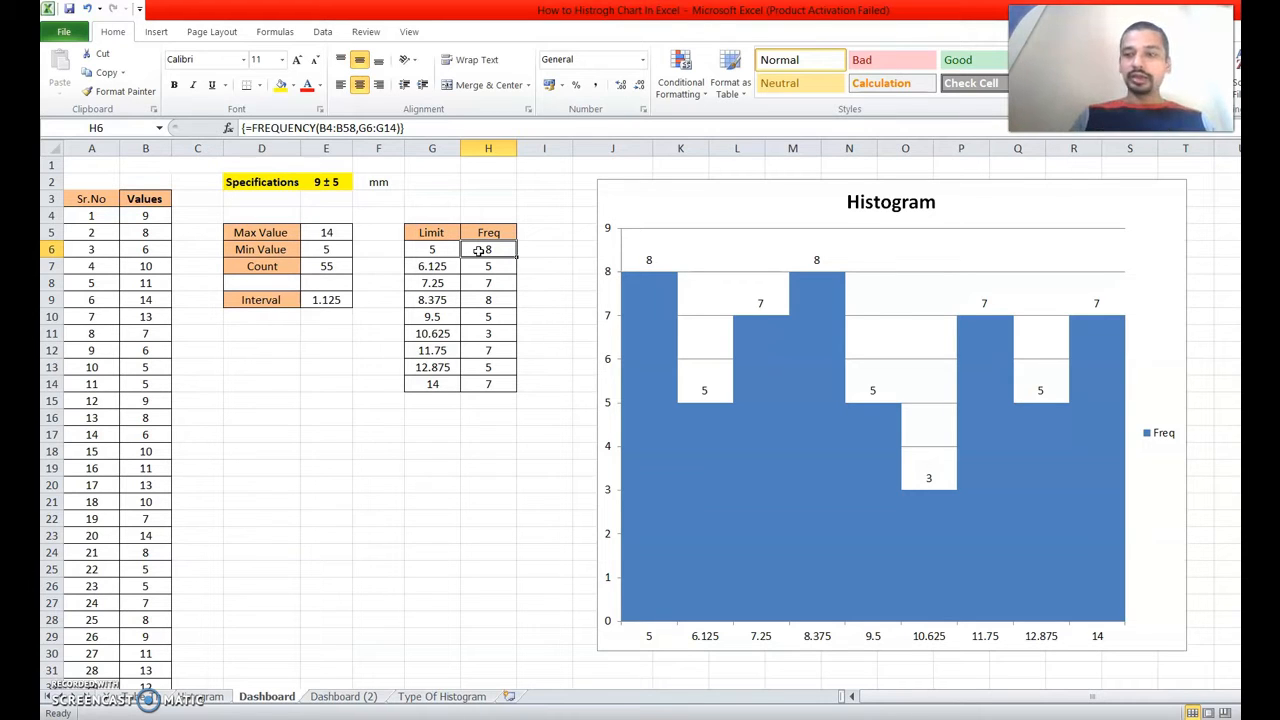
click(437, 251)
click(441, 265)
click(487, 251)
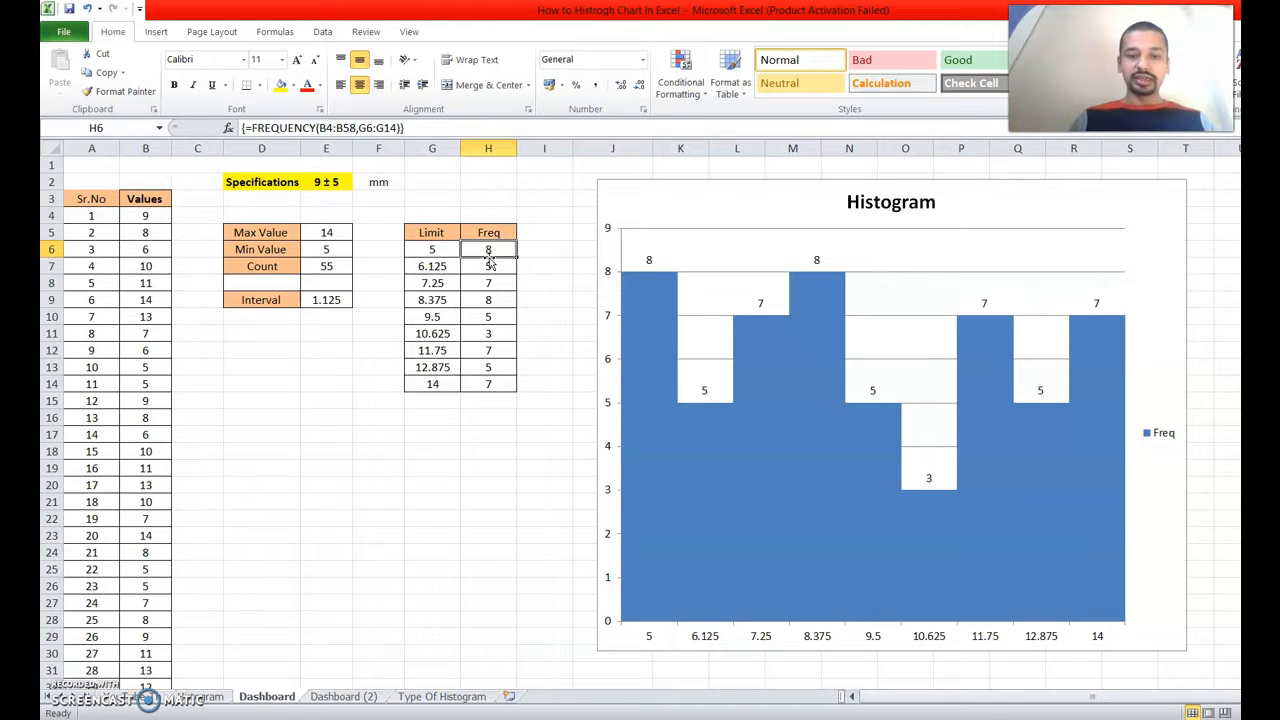
drag(413, 216, 510, 400)
click(540, 385)
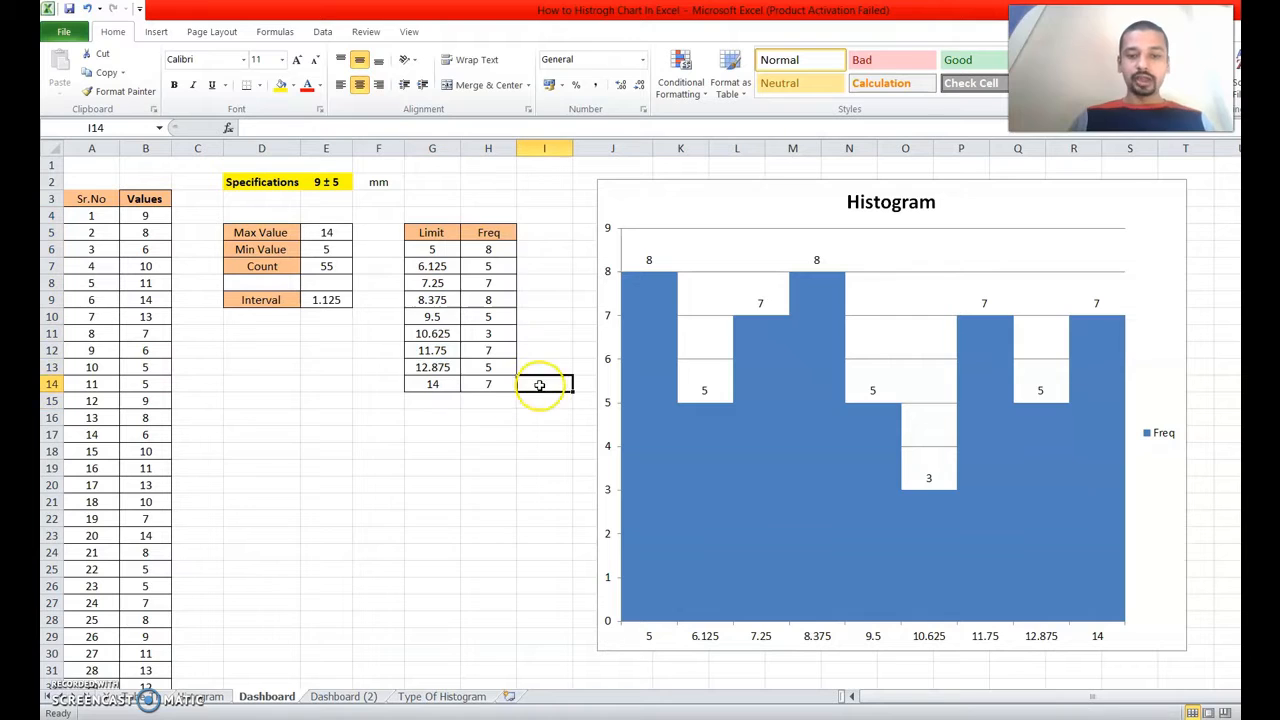
click(450, 318)
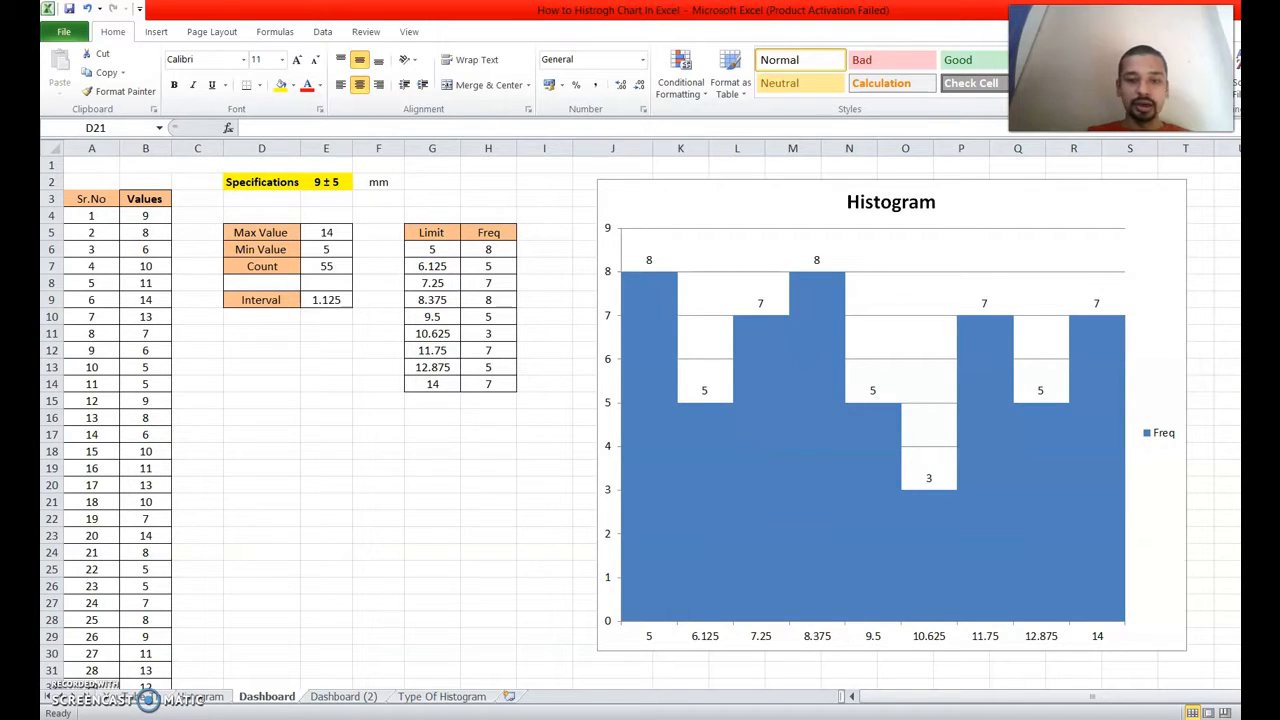
- Switch to the Dashboard (2) sheet and select the first values of the data column, B4:B11
click(343, 699)
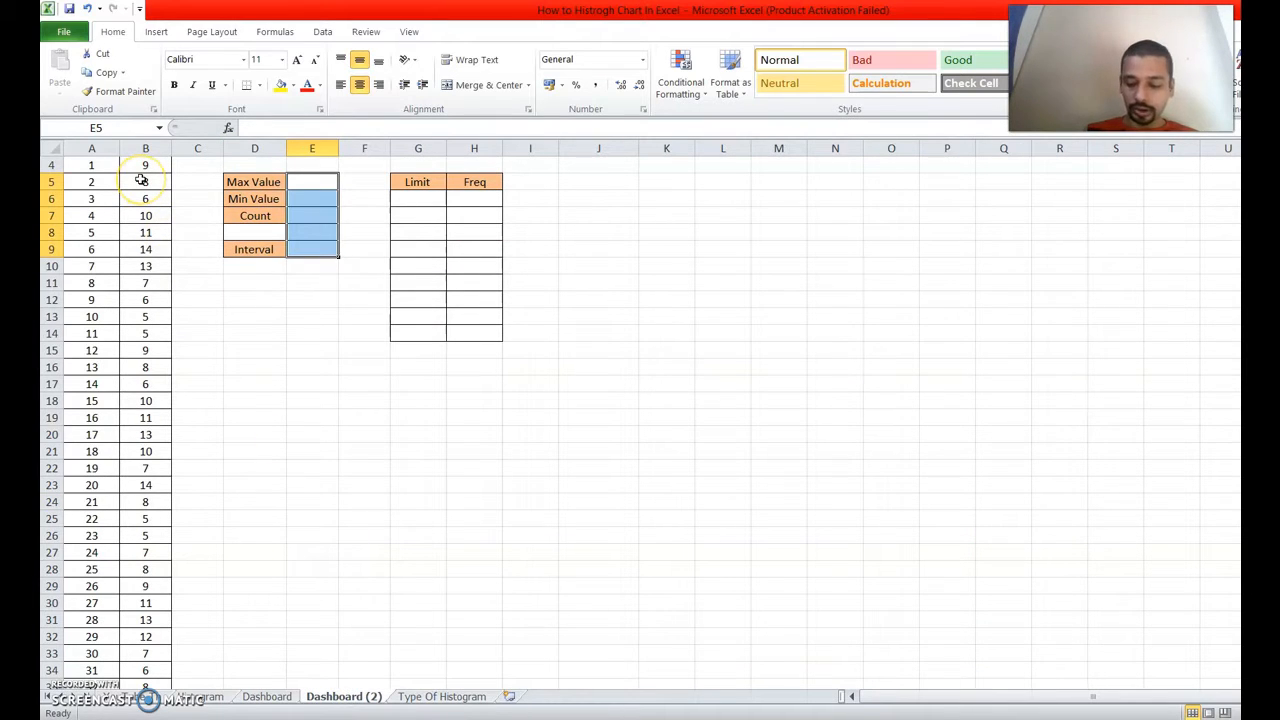
key(Up)
key(Up)
key(Up)
key(Up)
drag(146, 215, 163, 330)
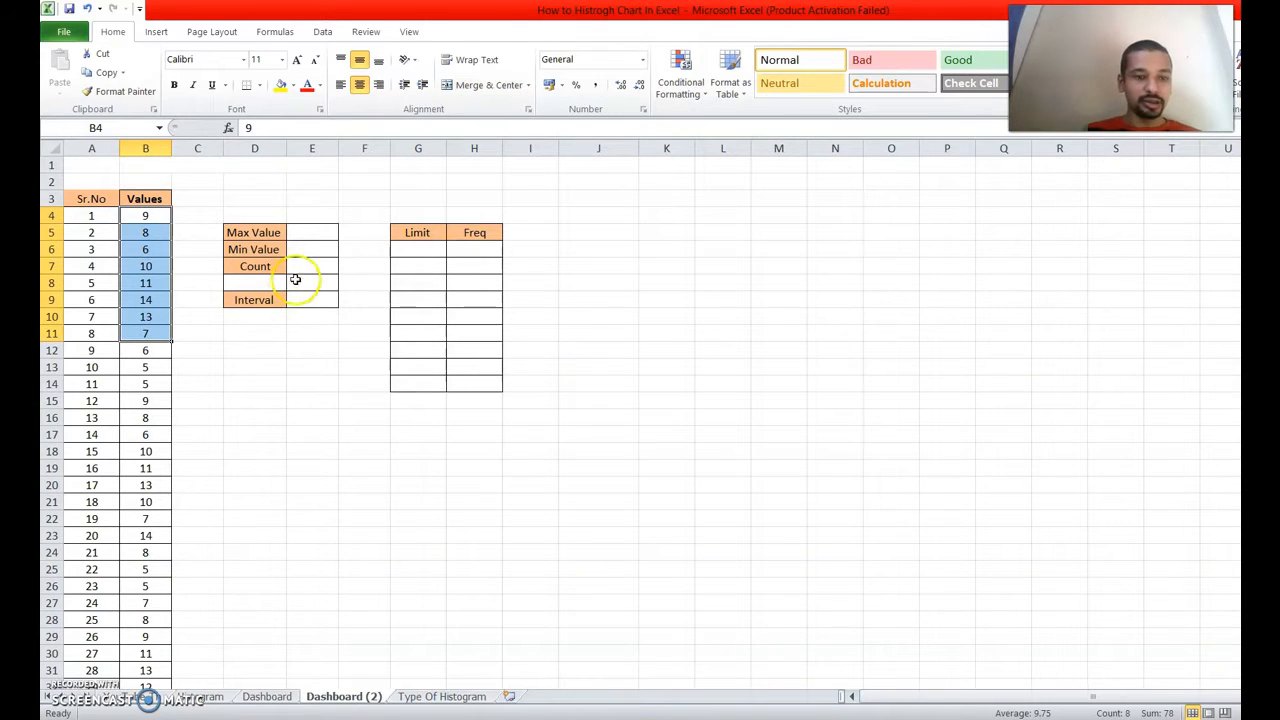
- Calculate the largest entry of the Values column in the Max Value cell E5 with =MAX(B4:B58)
click(305, 232)
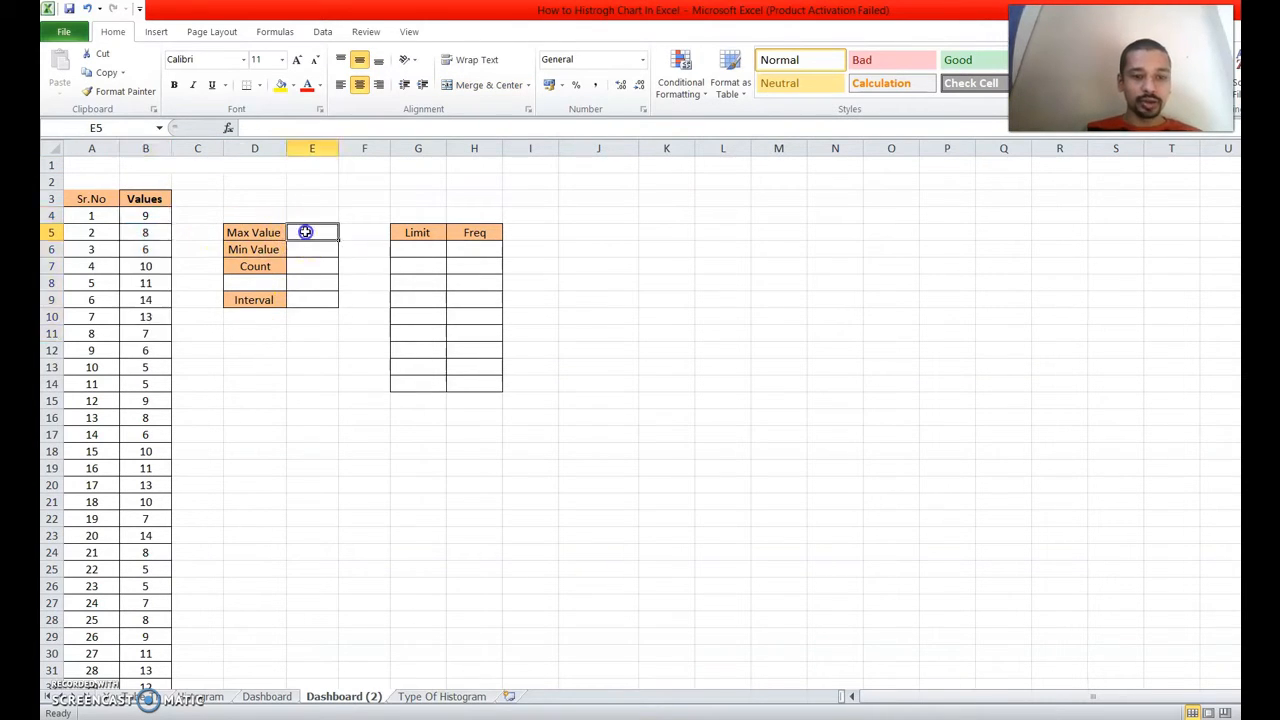
text(=)
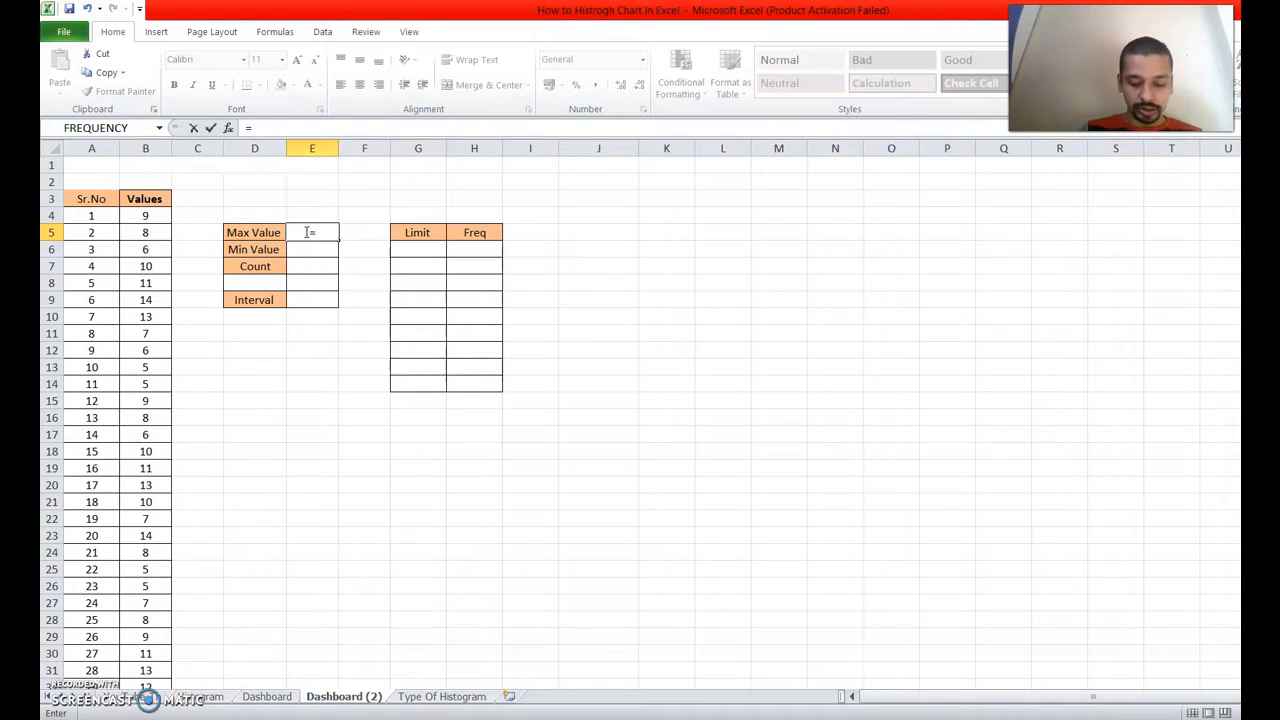
text(max)
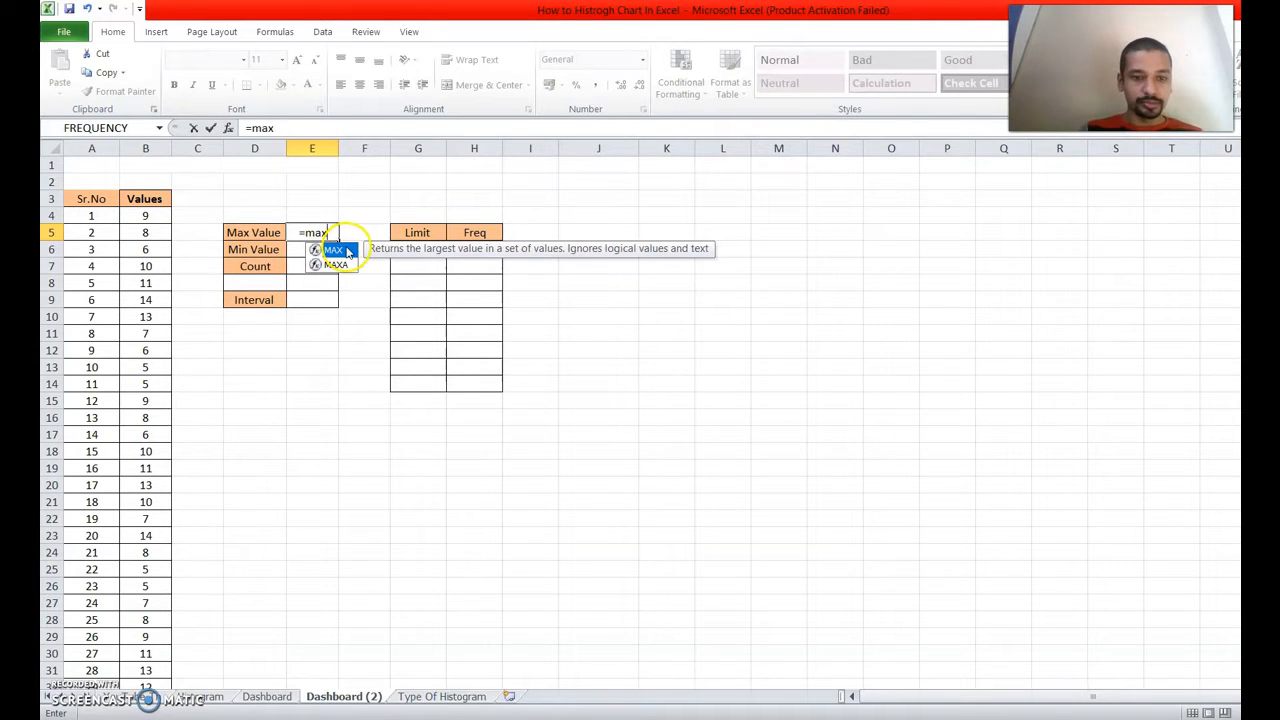
double_click(347, 250)
click(146, 214)
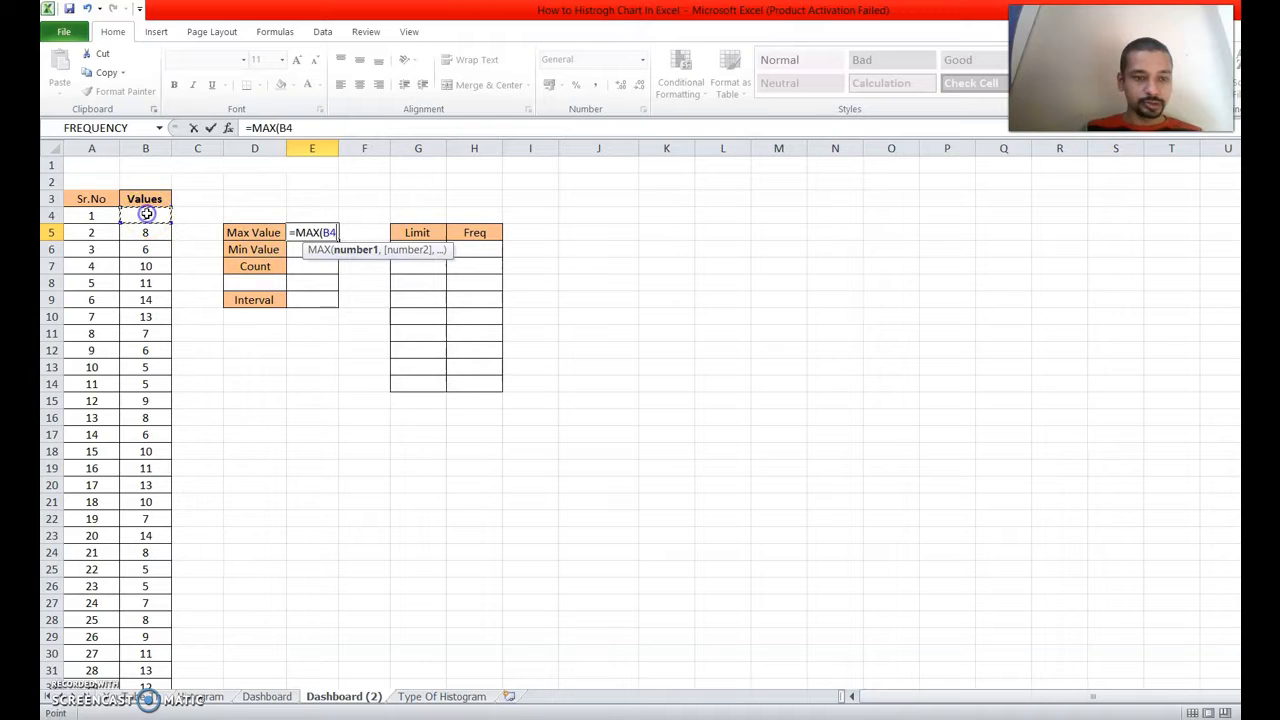
key(ctrl+shift+Down)
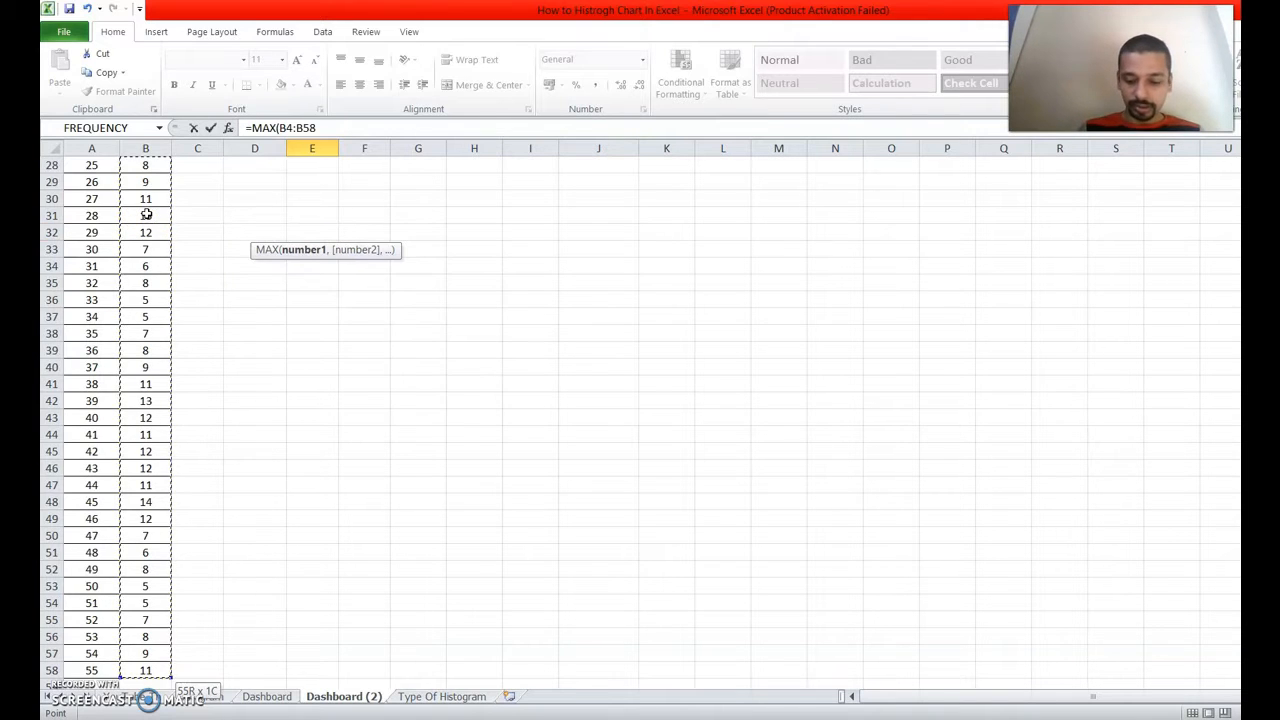
key(Return)
key(Up)
key(Up)
key(Up)
key(Up)
key(Up)
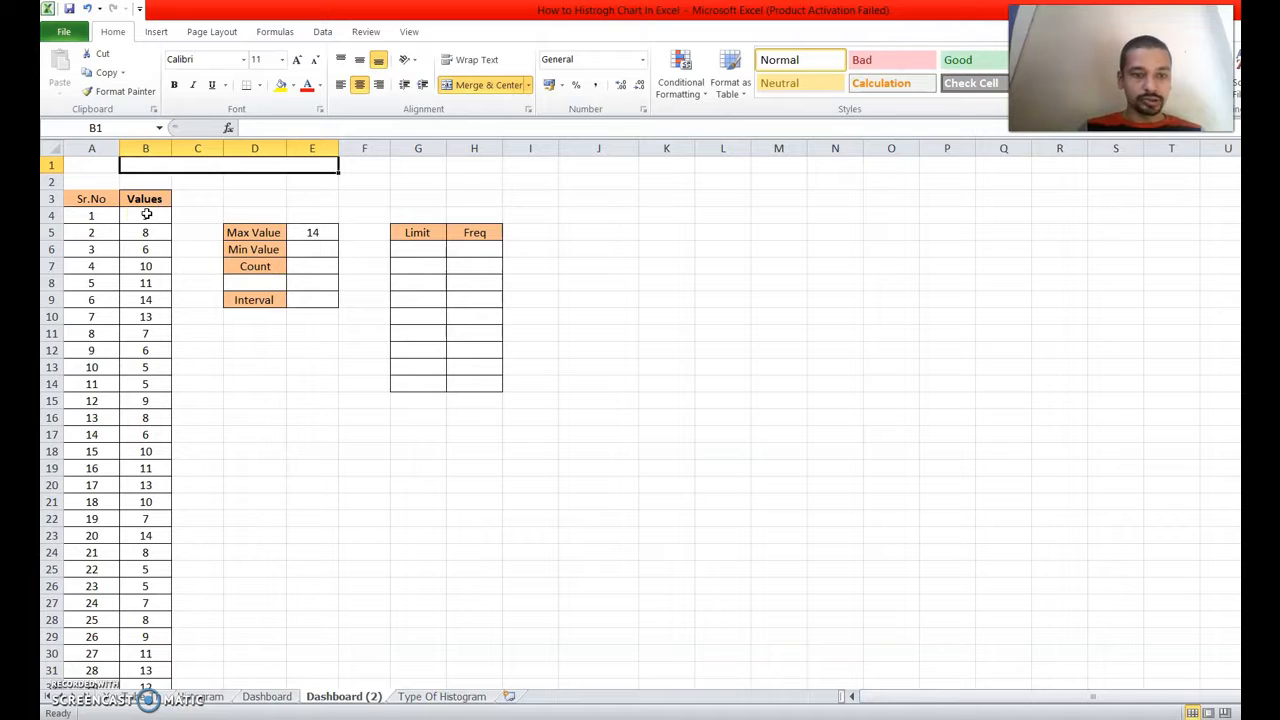
- Calculate the smallest entry of the Values column in the Min Value cell E6 with =MIN(B4:B58)
click(310, 251)
text(=)
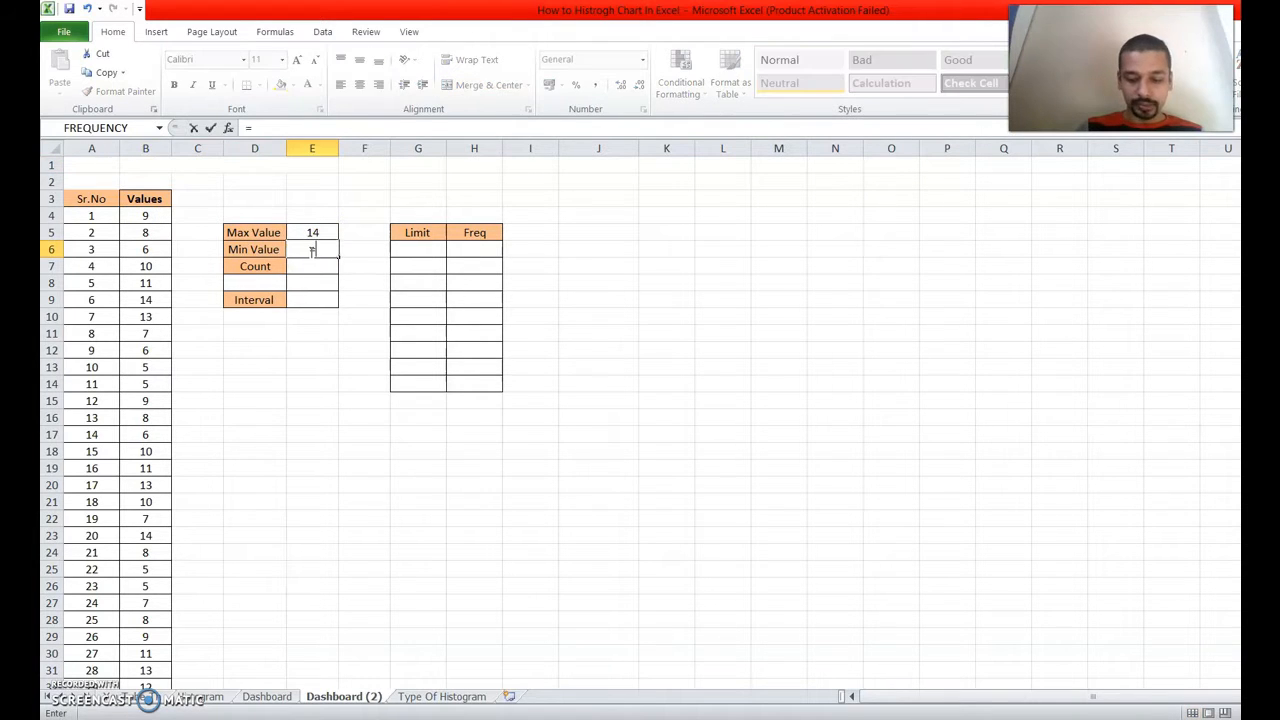
click(148, 217)
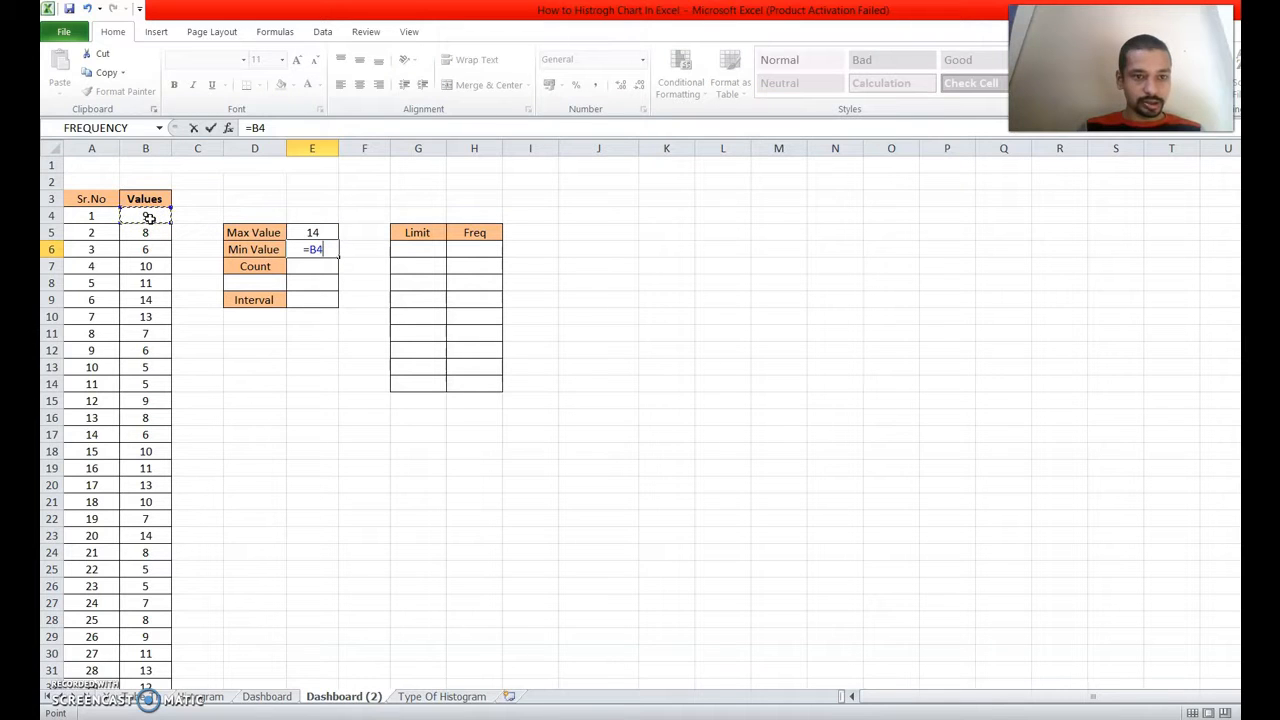
key(BackSpace)
key(BackSpace)
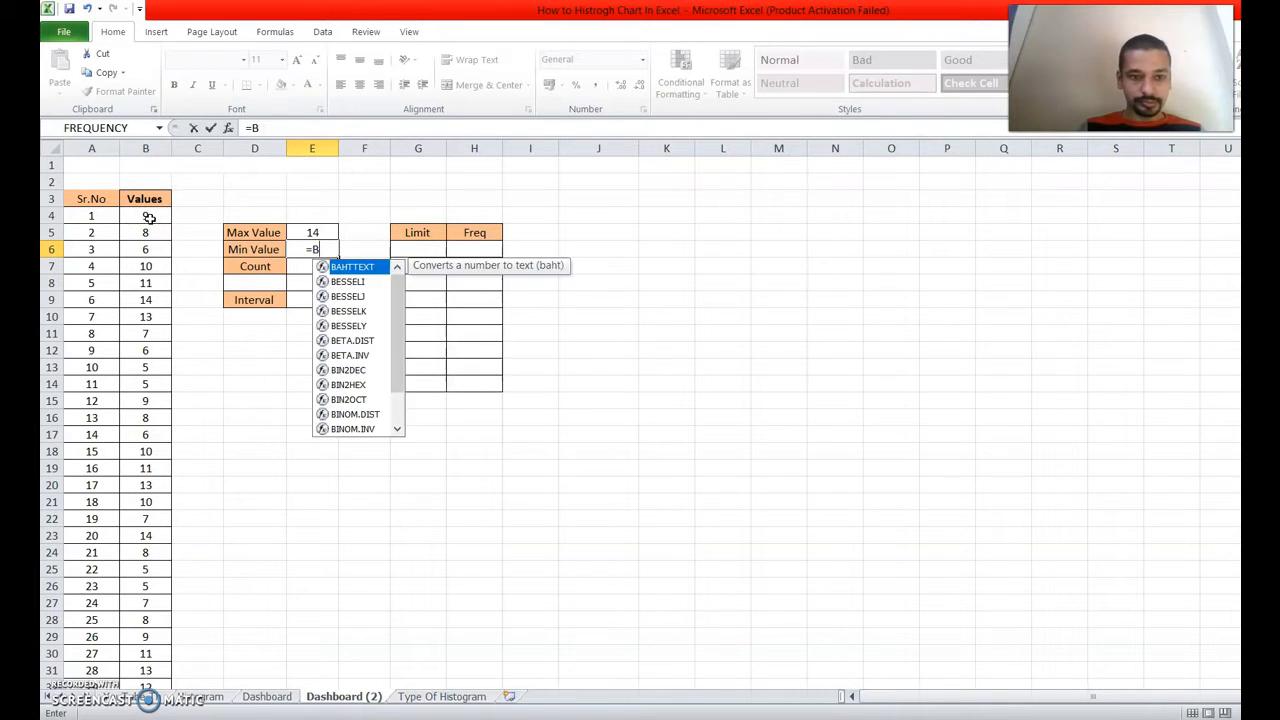
text(min)
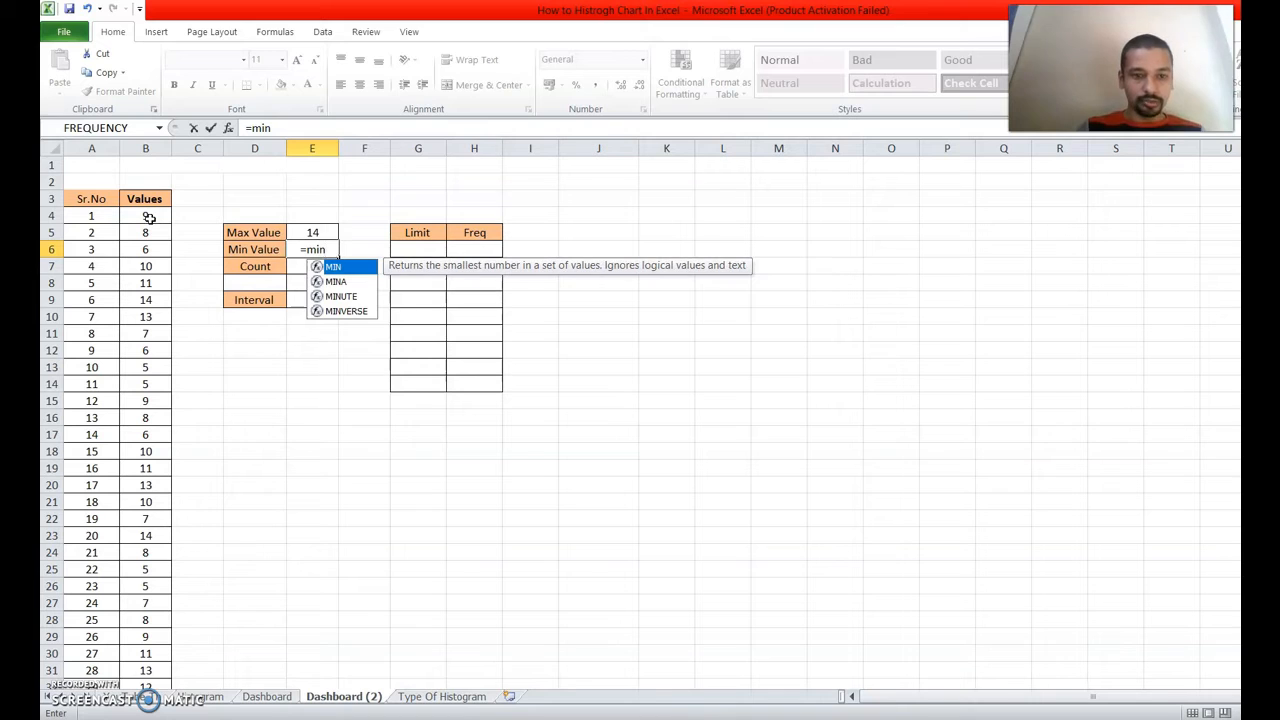
double_click(318, 267)
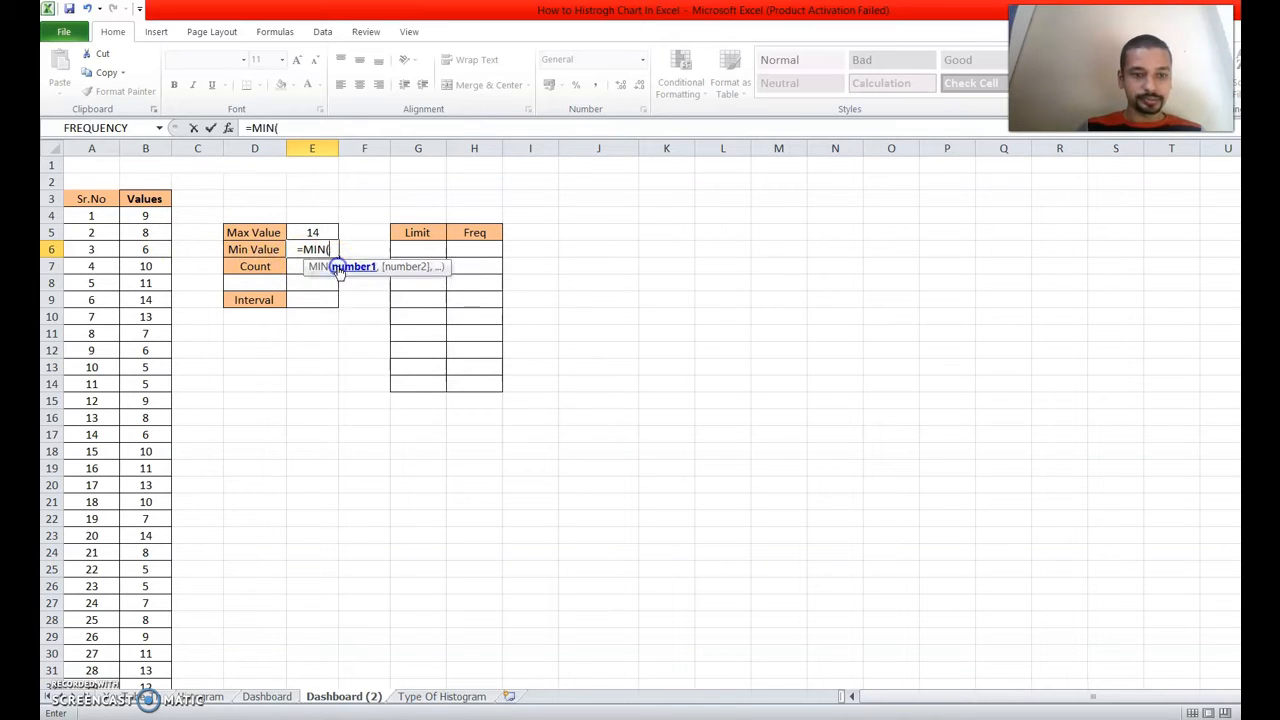
click(147, 215)
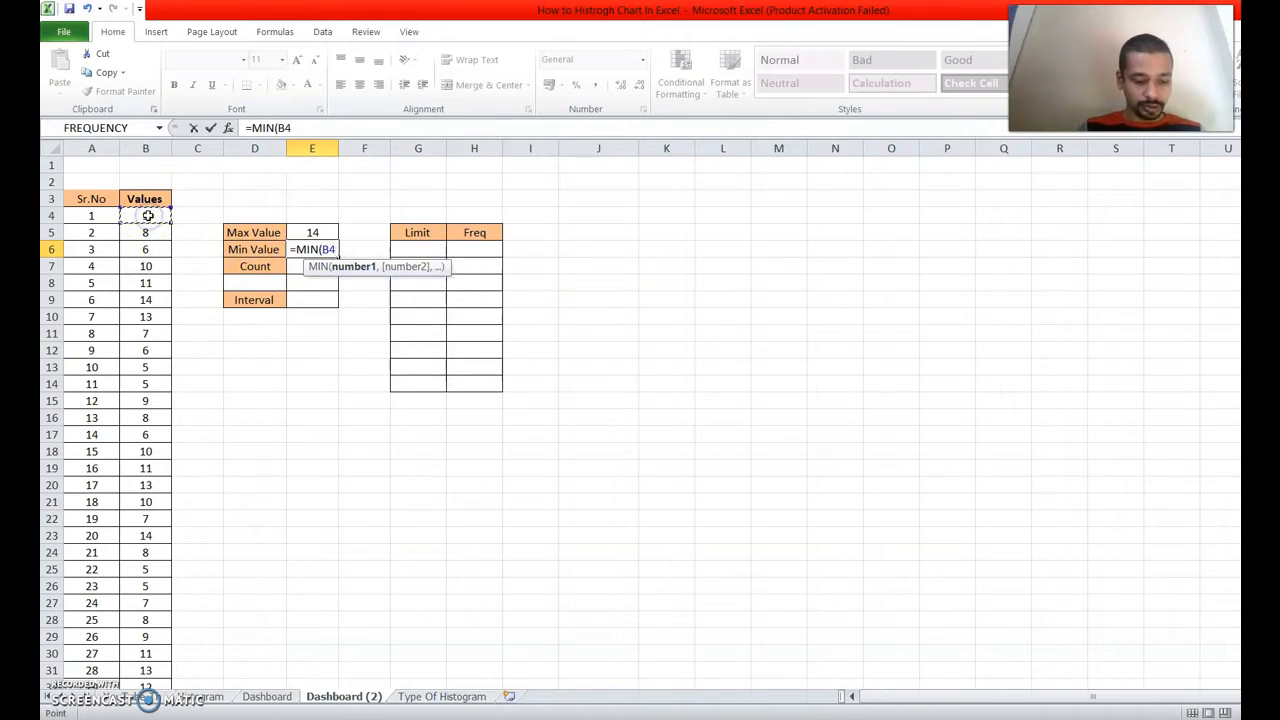
key(ctrl+shift+Down)
key(Return)
key(Up)
key(Up)
key(Up)
key(Up)
key(Up)
key(Up)
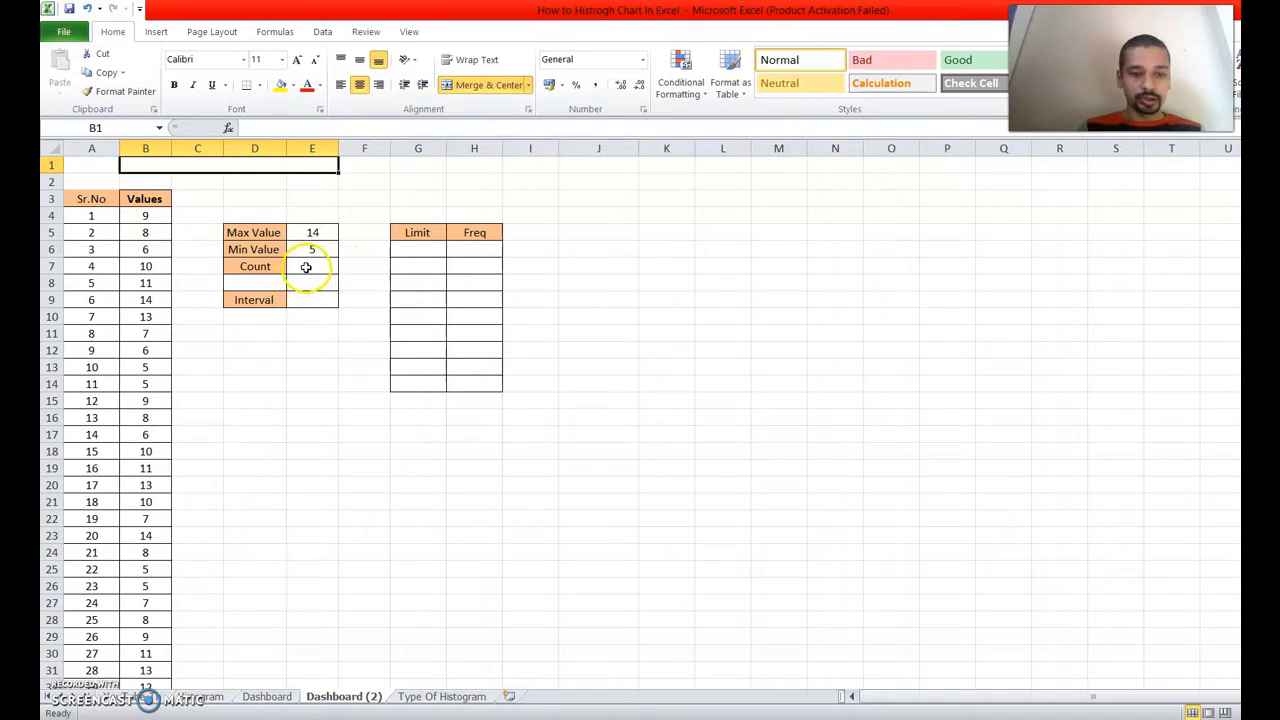
- Try to count the entries of the Values column in the Count cell E7 with =COUNT(B3:B4)
click(307, 268)
text(=c)
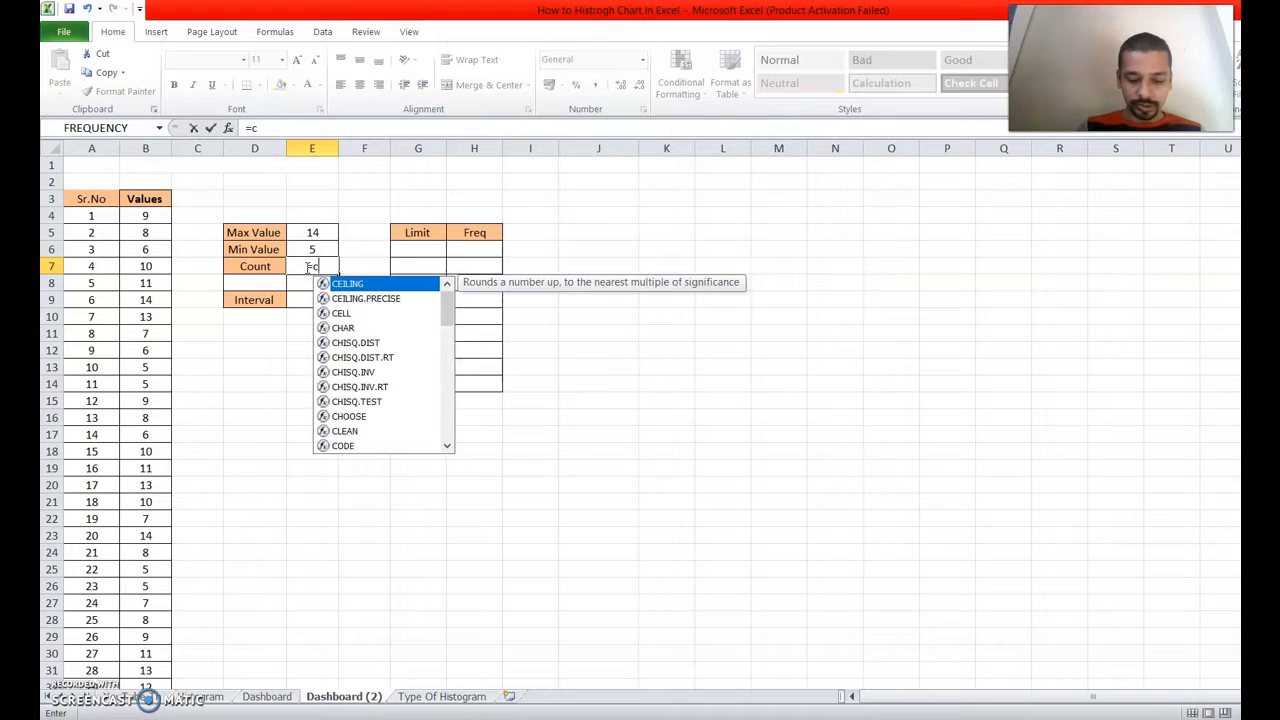
text(ou)
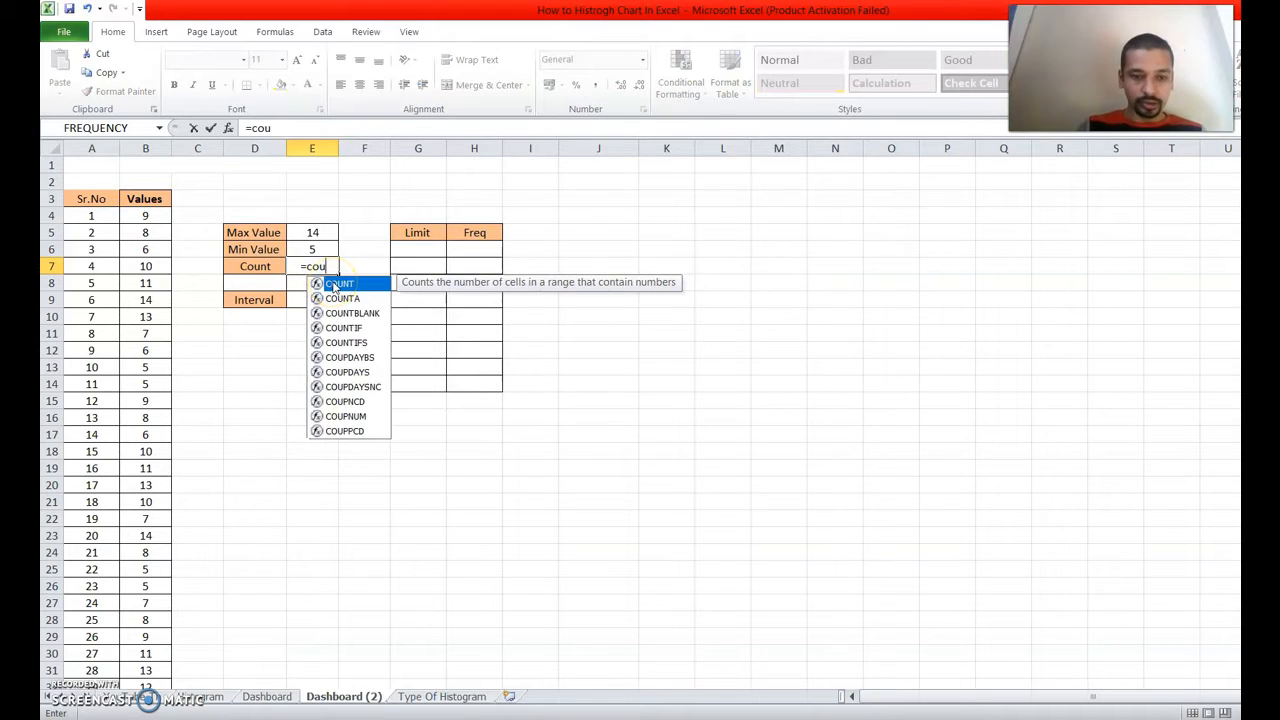
double_click(342, 285)
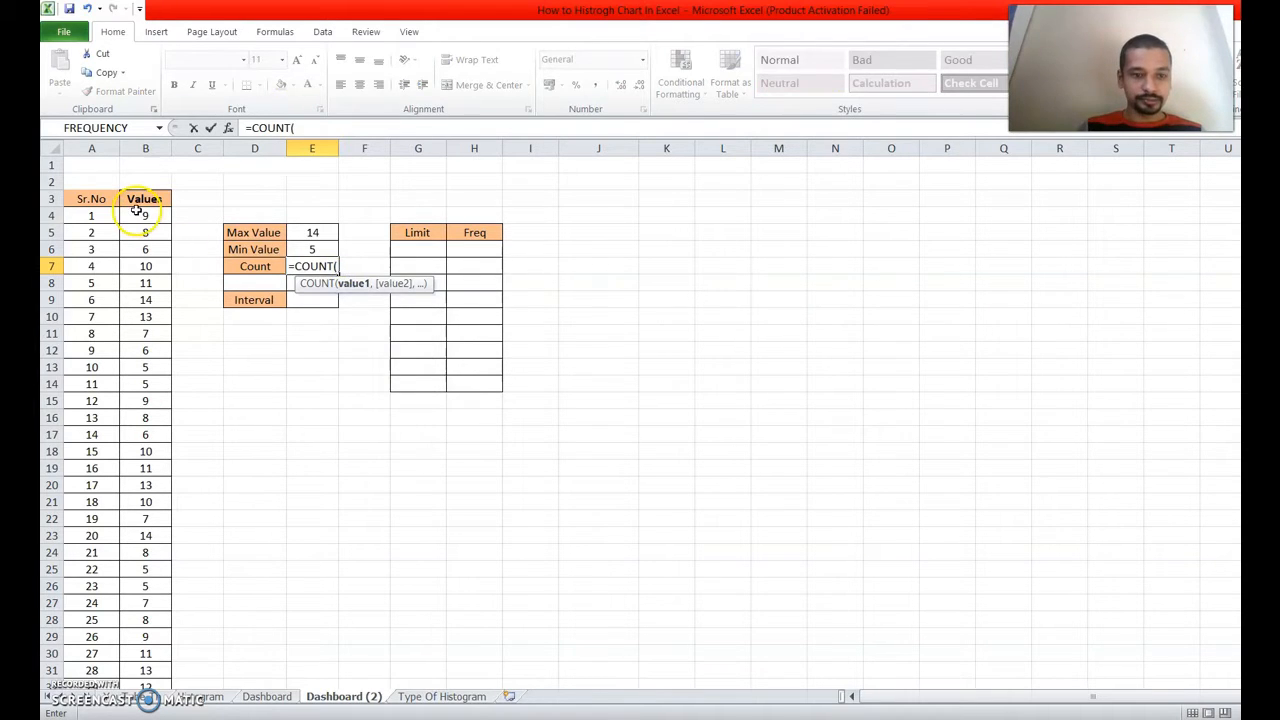
click(137, 214)
key(ctrl+shift+Down)
key(ctrl+shift+Up)
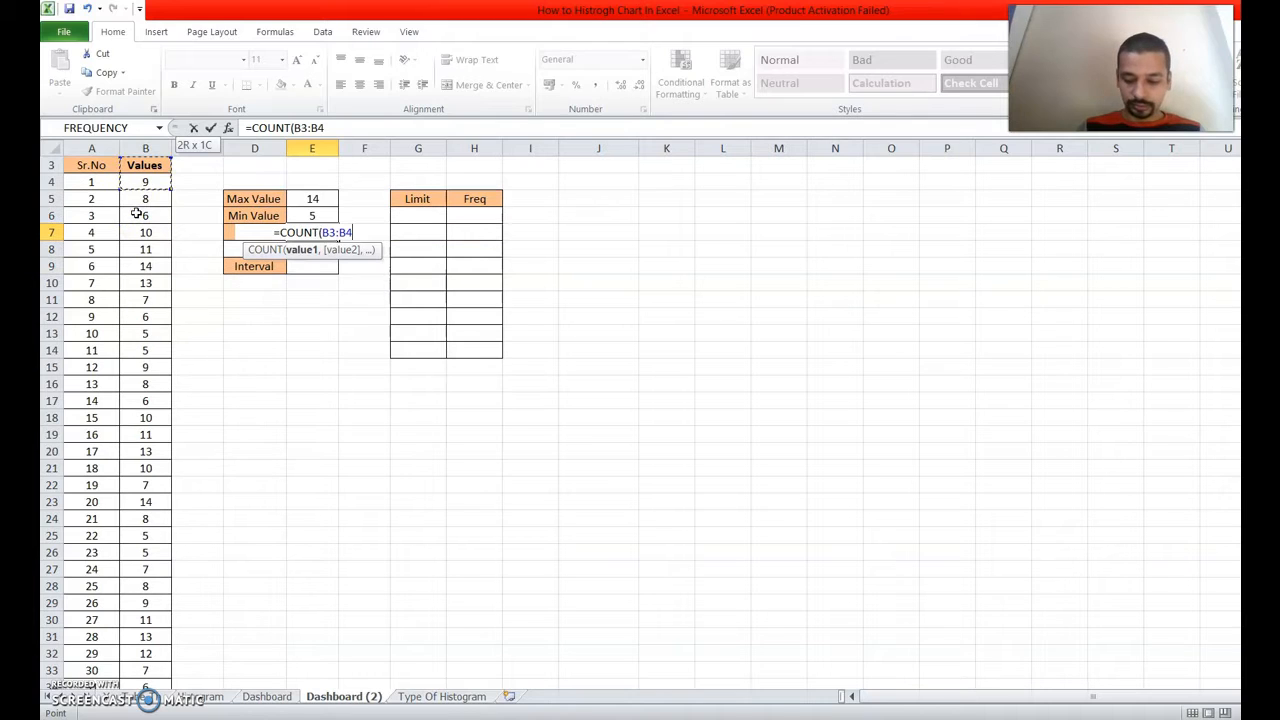
text(0)
key(BackSpace)
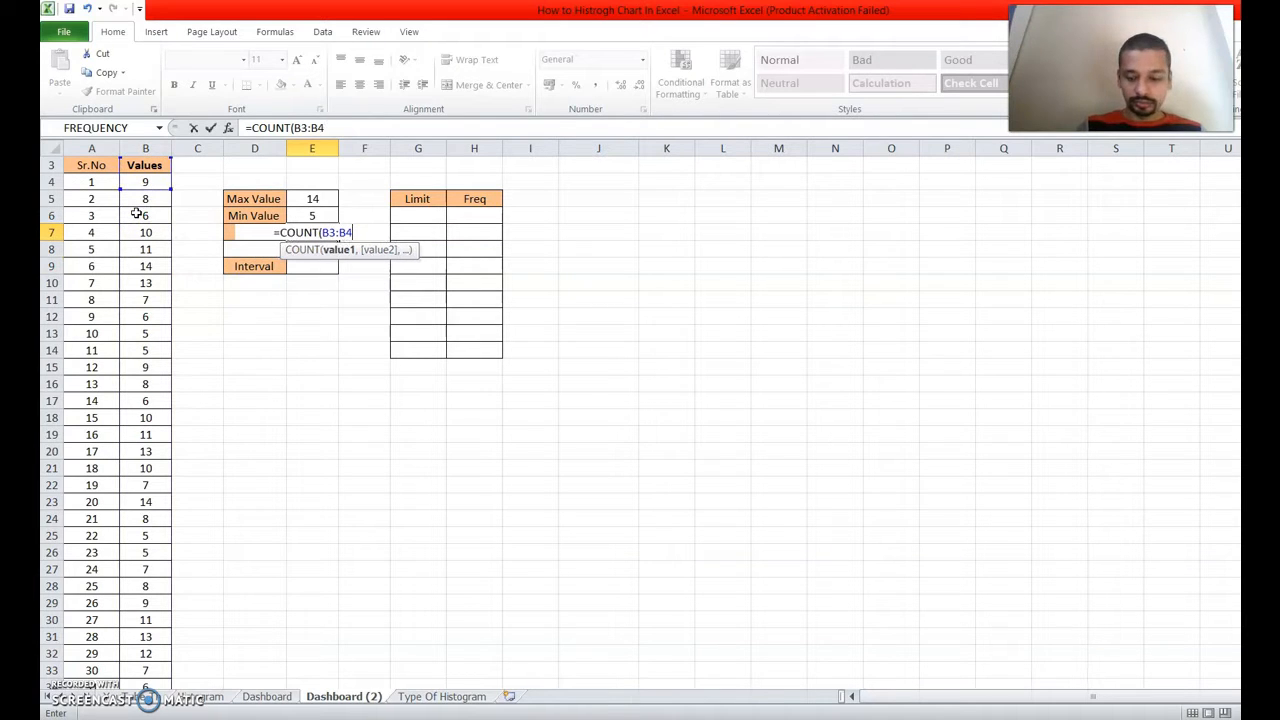
key(Return)
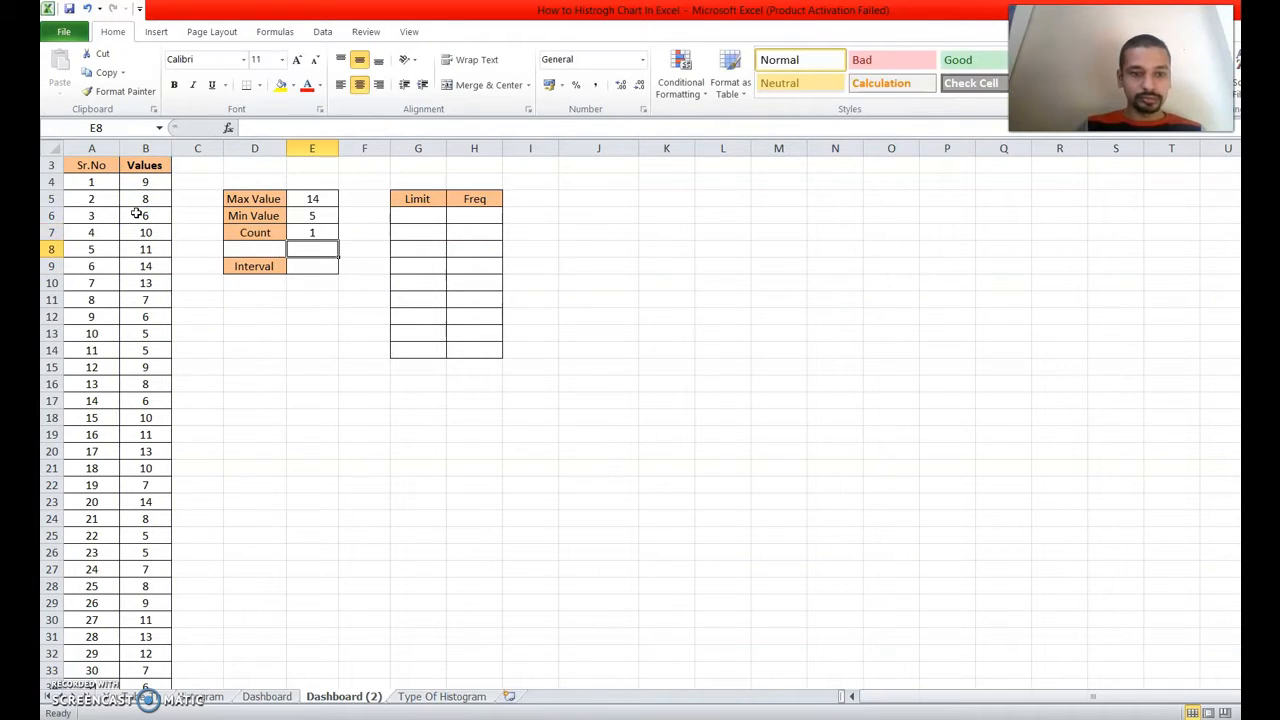
- Clear the Count cell E7 and enter =COUNT(B4:B58) to count all entries of the Values column
click(314, 232)
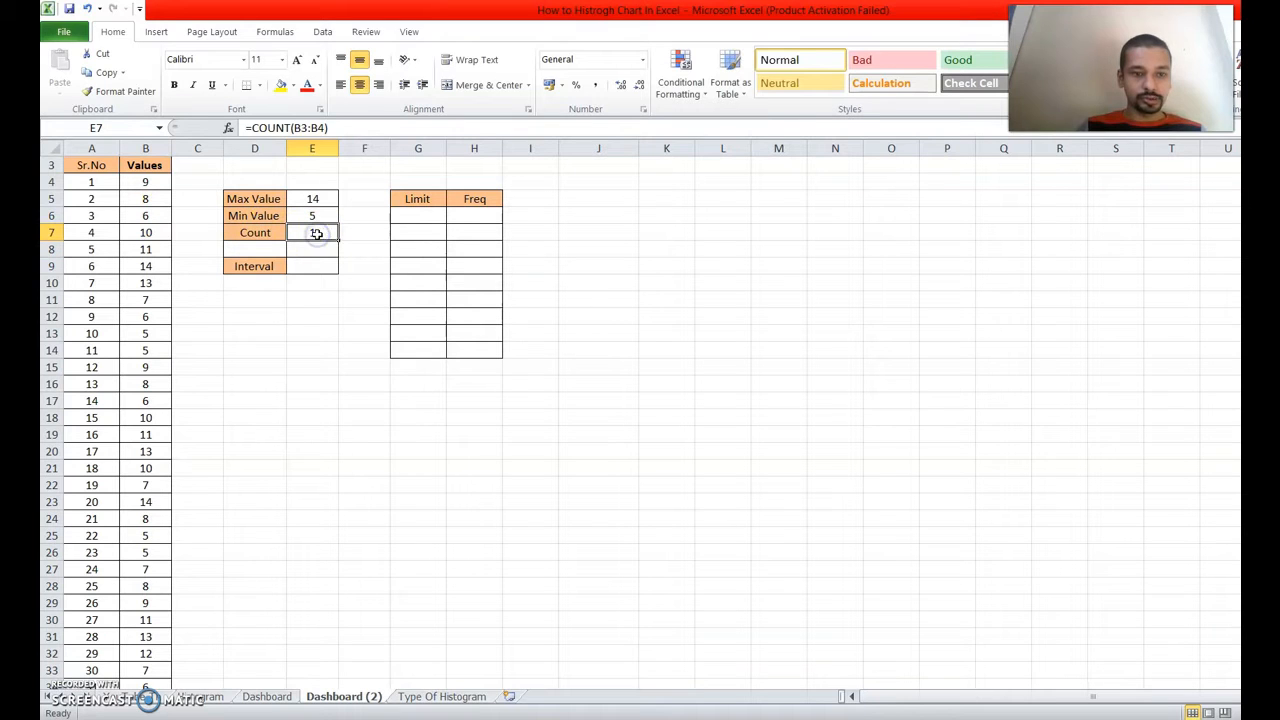
key(Delete)
text(=)
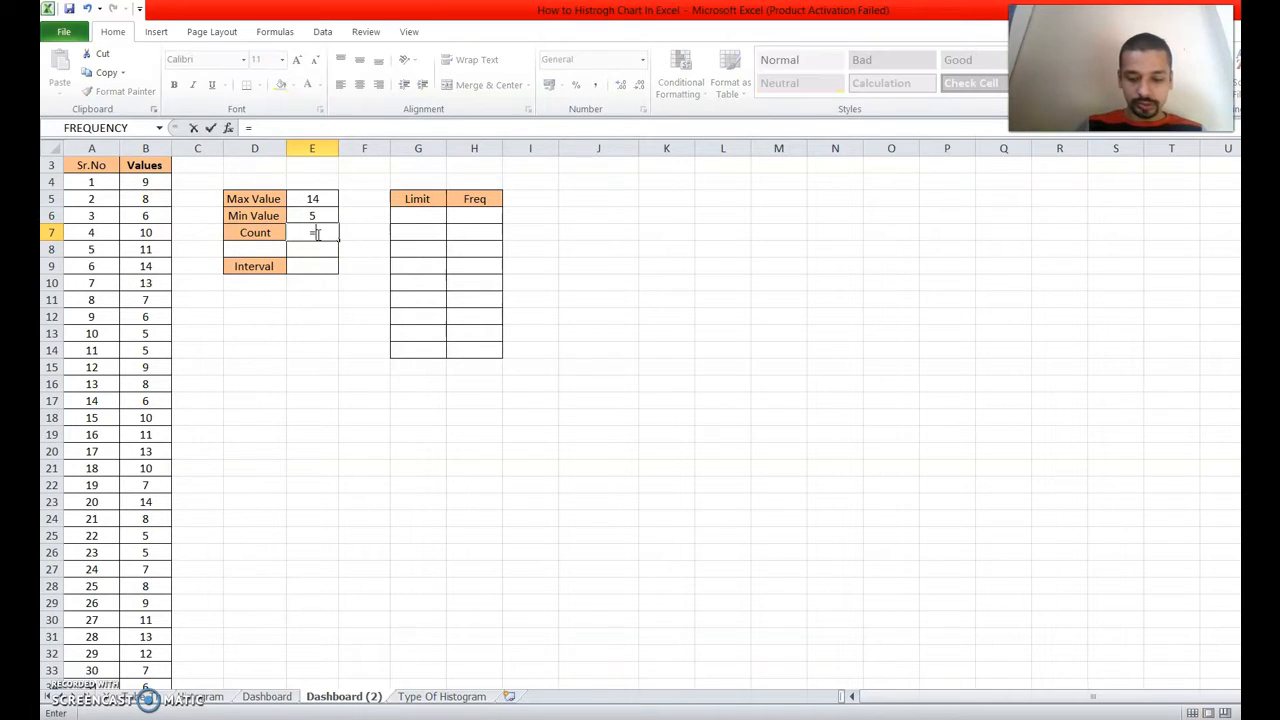
text(coun)
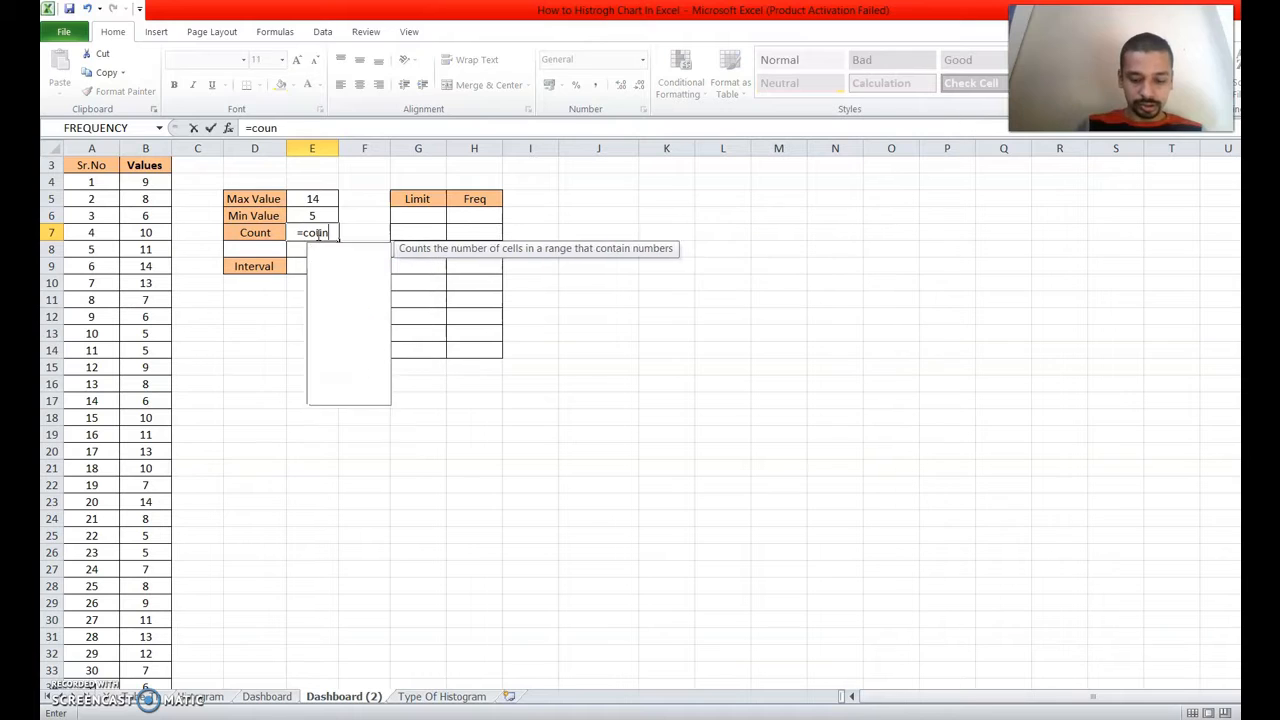
double_click(356, 254)
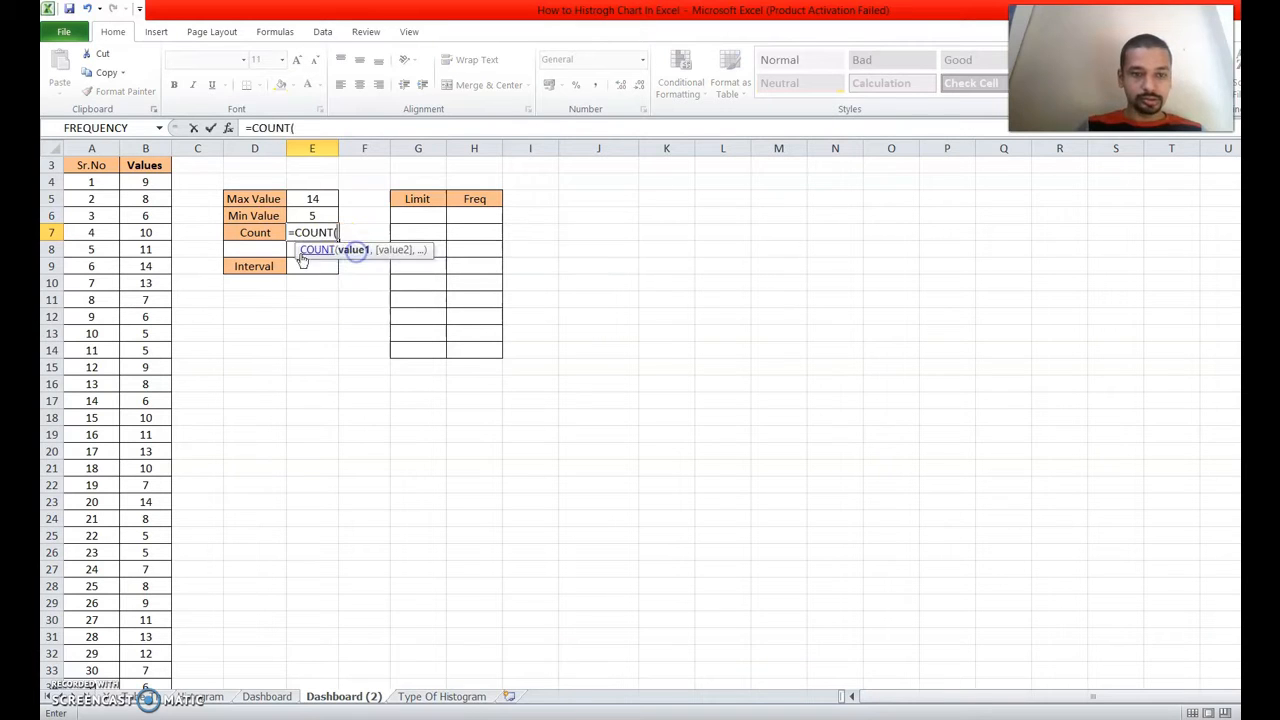
click(135, 182)
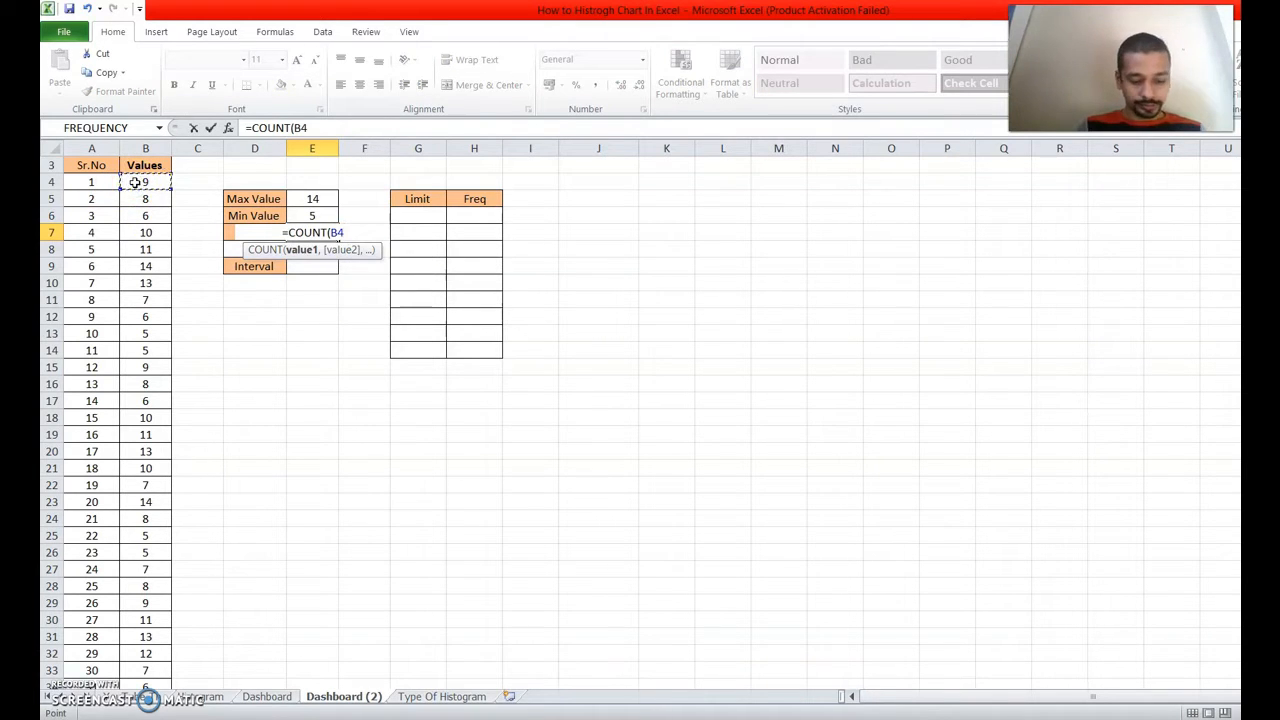
key(ctrl+shift+Down)
key(Return)
key(Up)
key(Up)
key(Up)
key(Up)
key(Up)
key(Up)
key(Up)
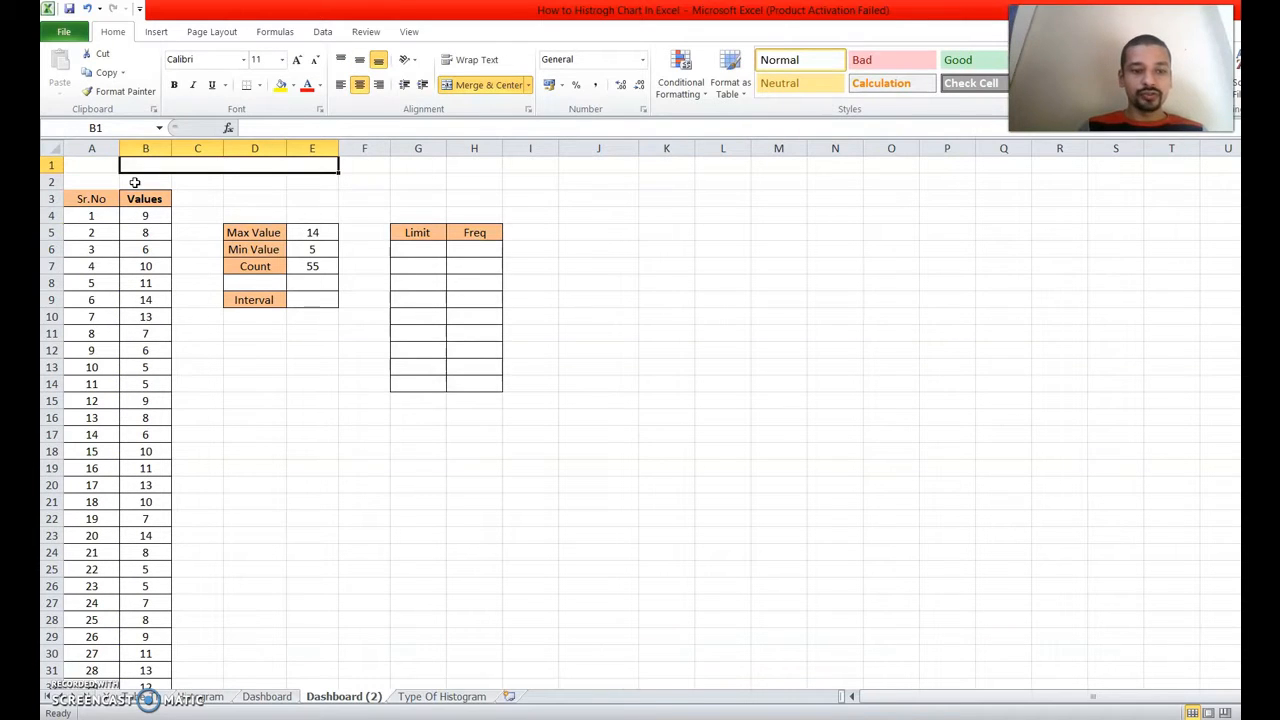
- Calculate the interval in cell E9 with =(E5-E6)/8, using the Max Value and Min Value cells
click(307, 298)
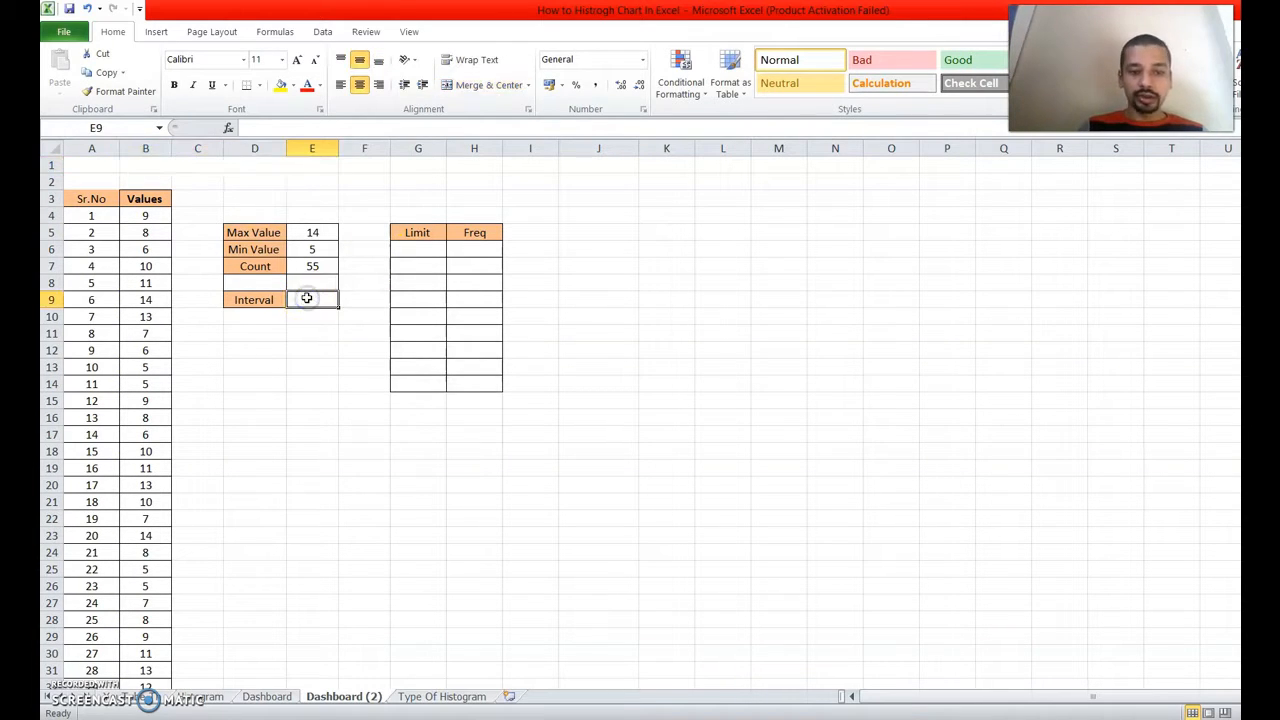
text(=)
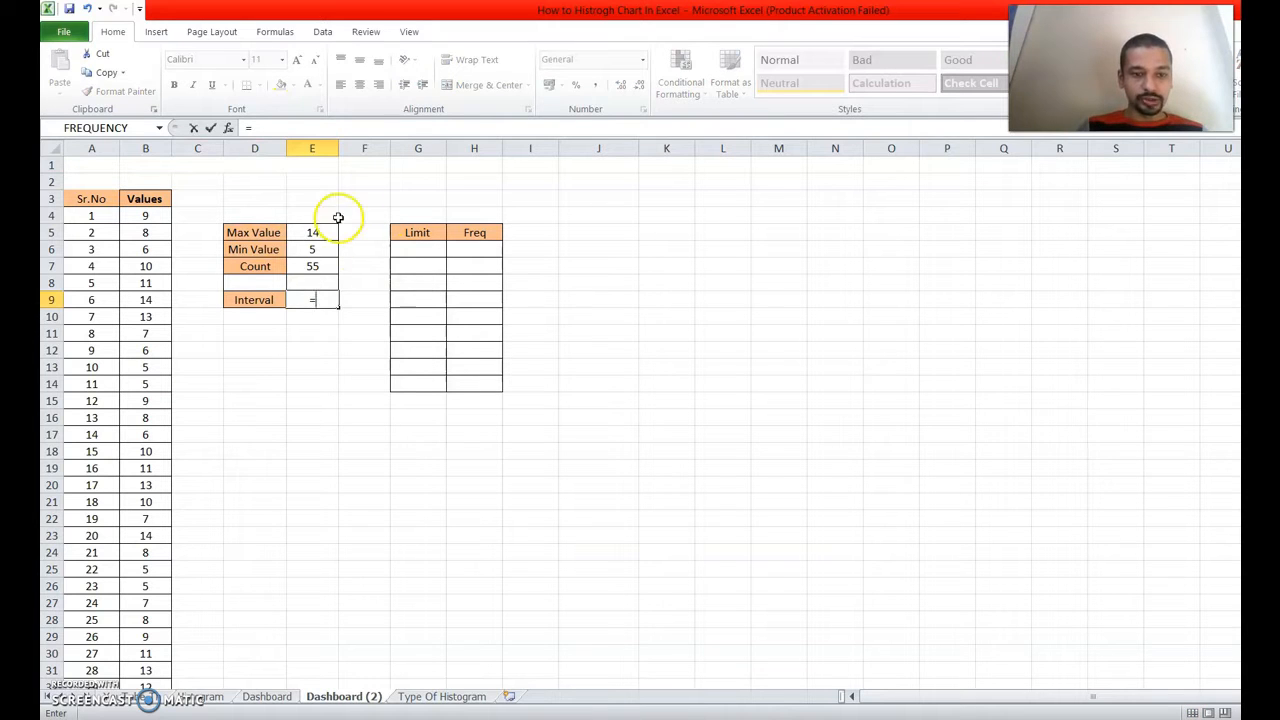
text(()
click(315, 231)
text(-)
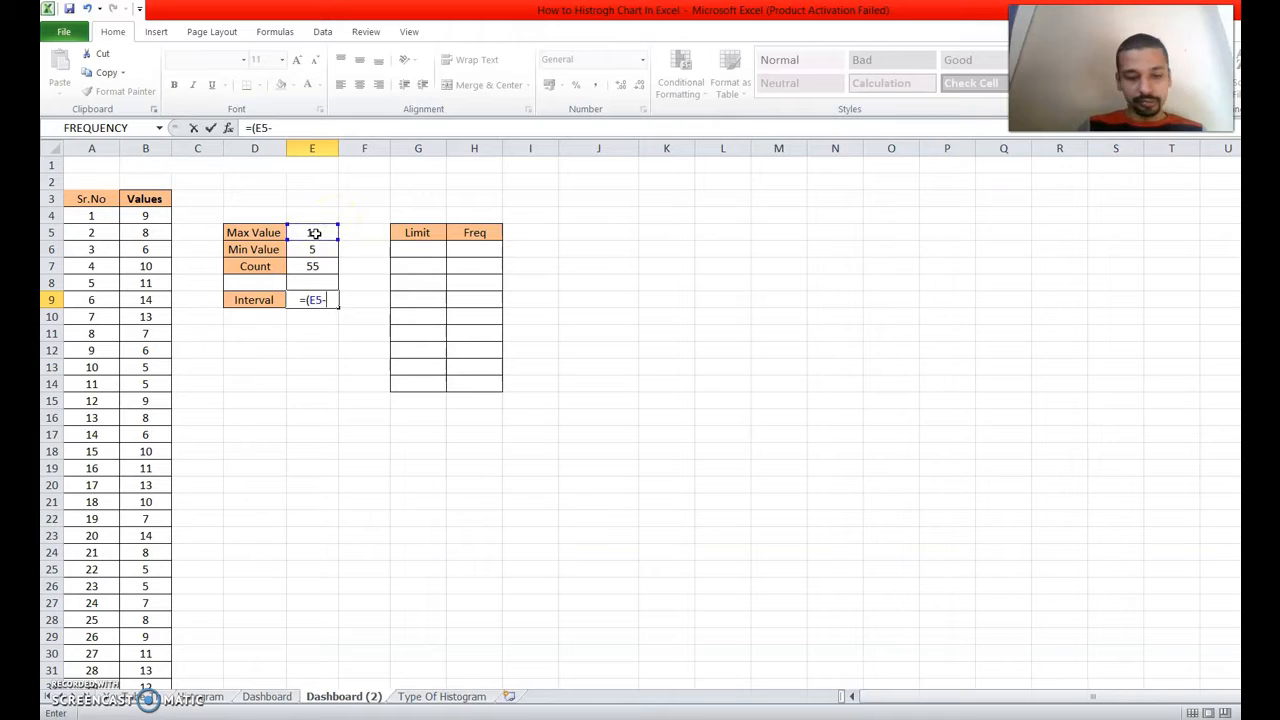
click(318, 248)
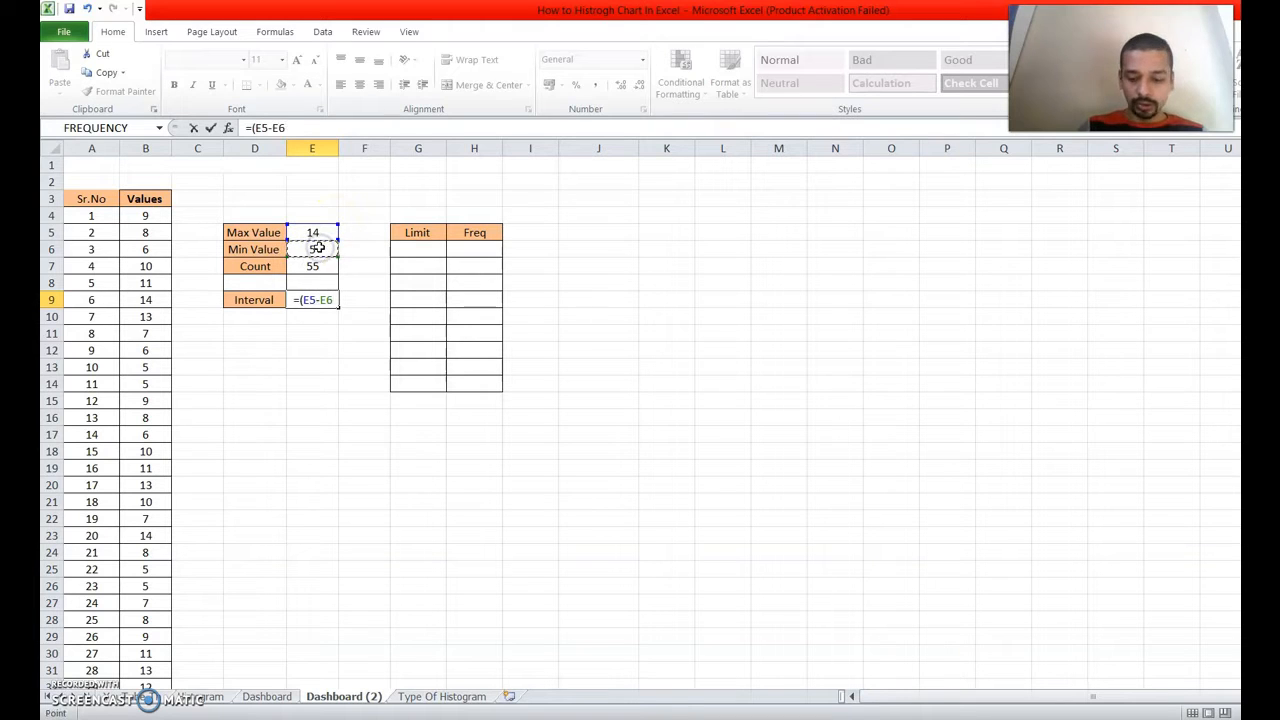
text())
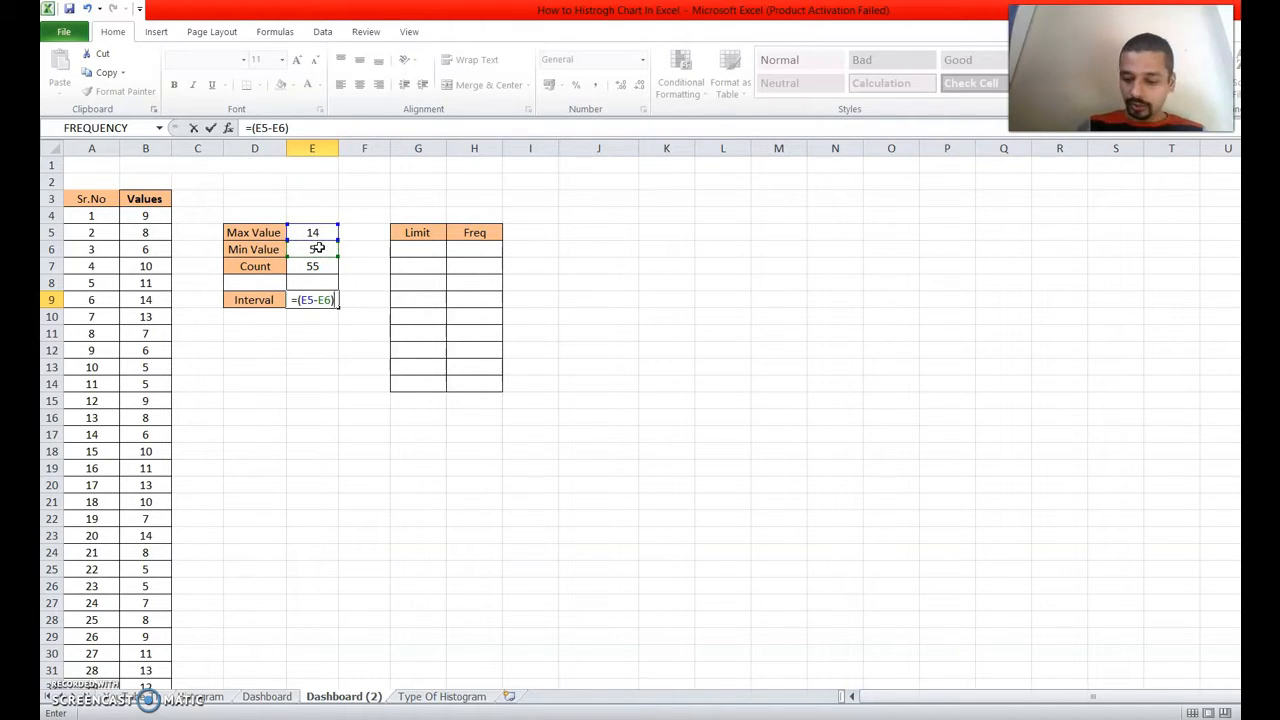
text(/8)
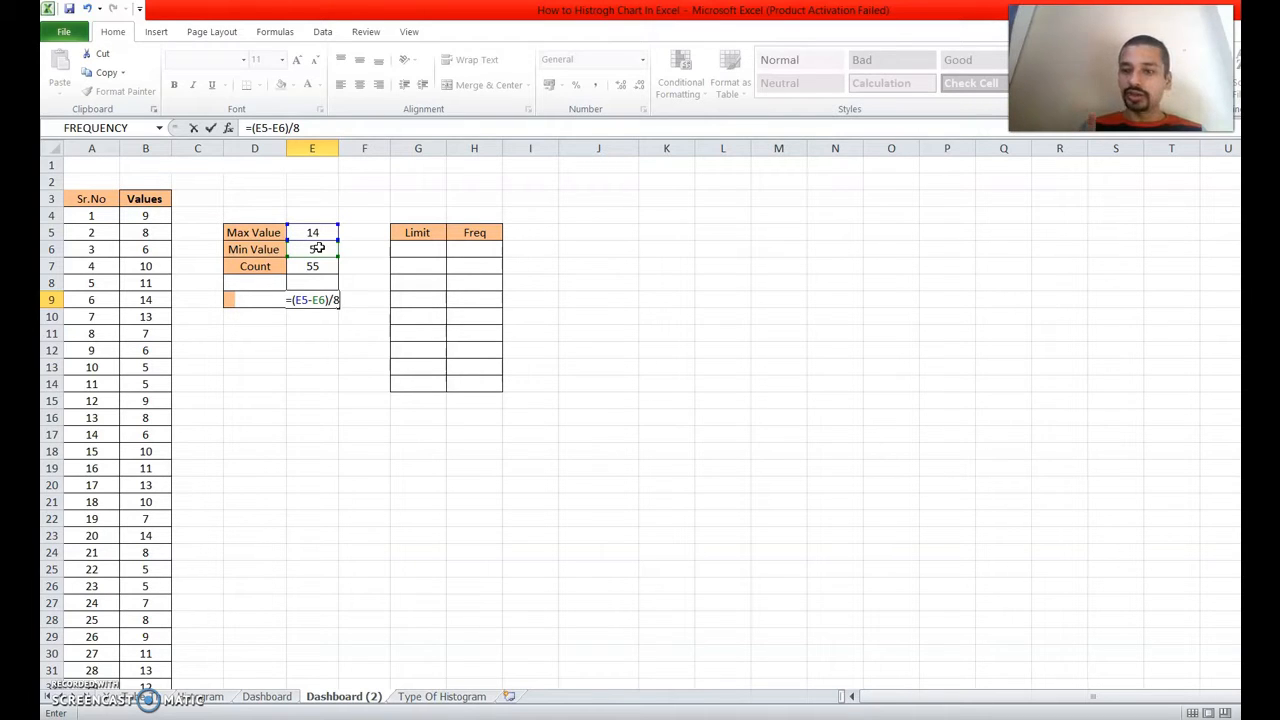
key(Return)
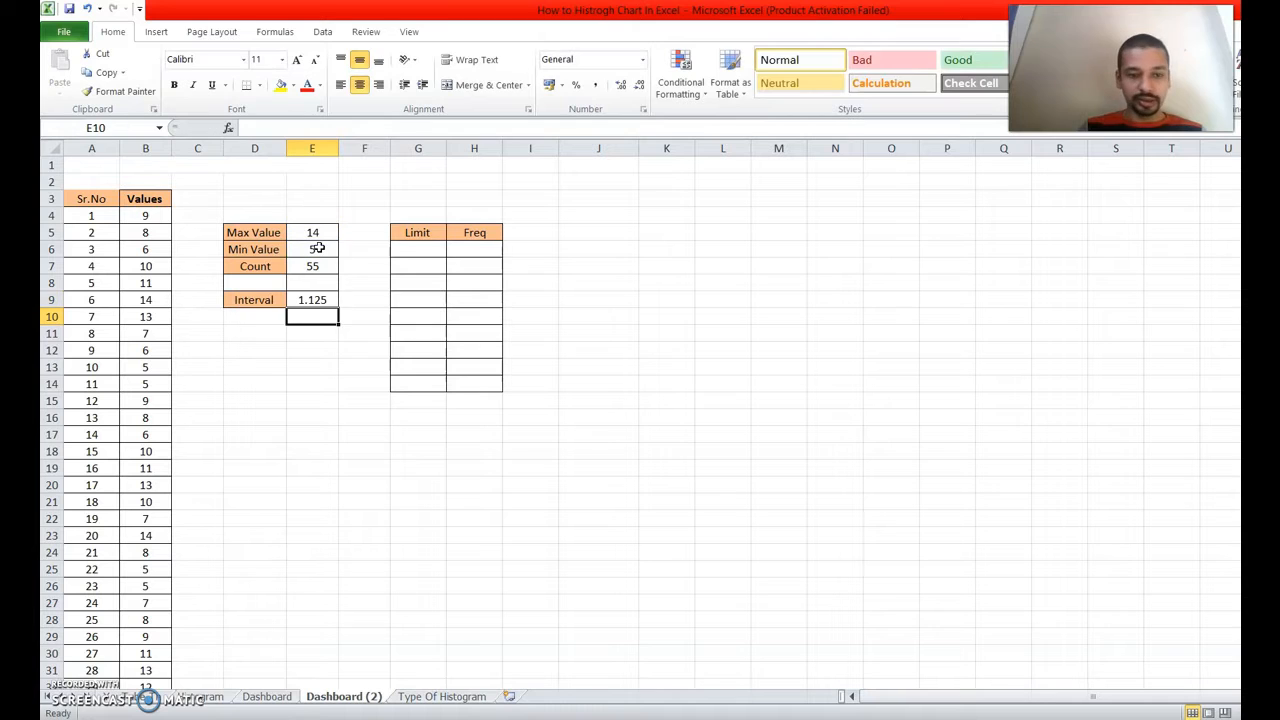
click(323, 302)
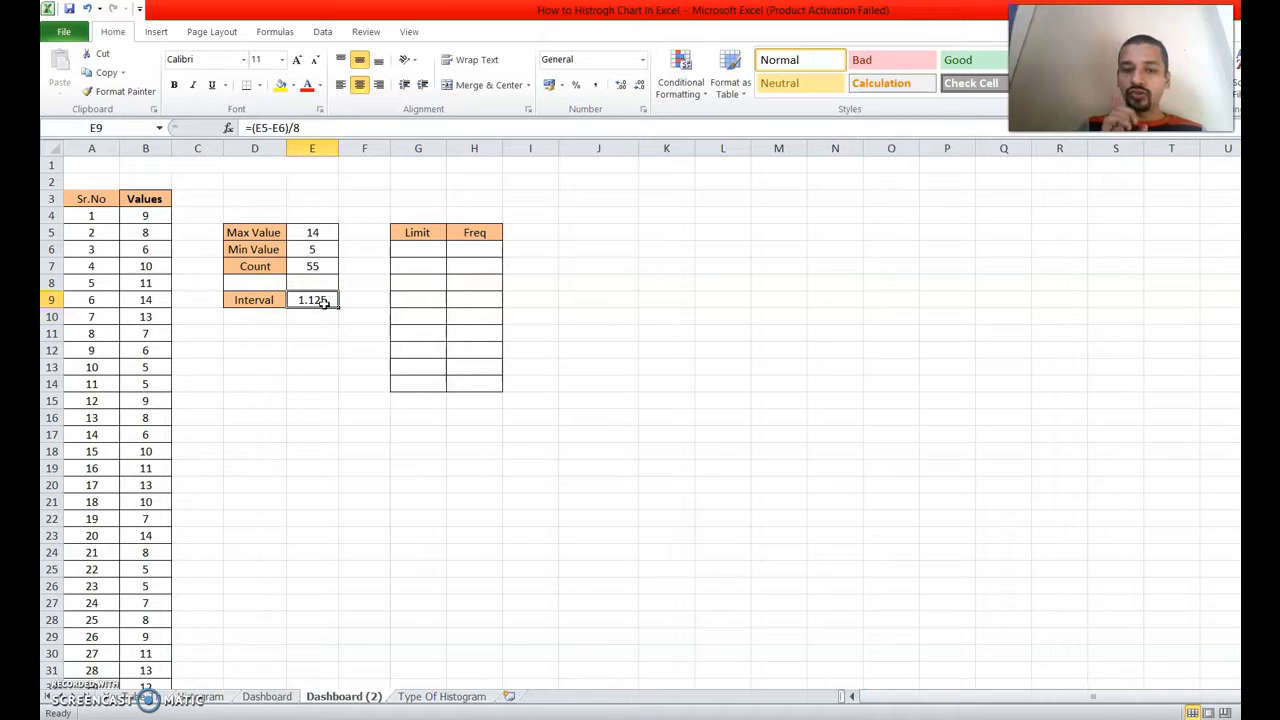
- Start the Limit column with 5 in cell G6 and the formula =G6+1.125 in cell G7
click(424, 249)
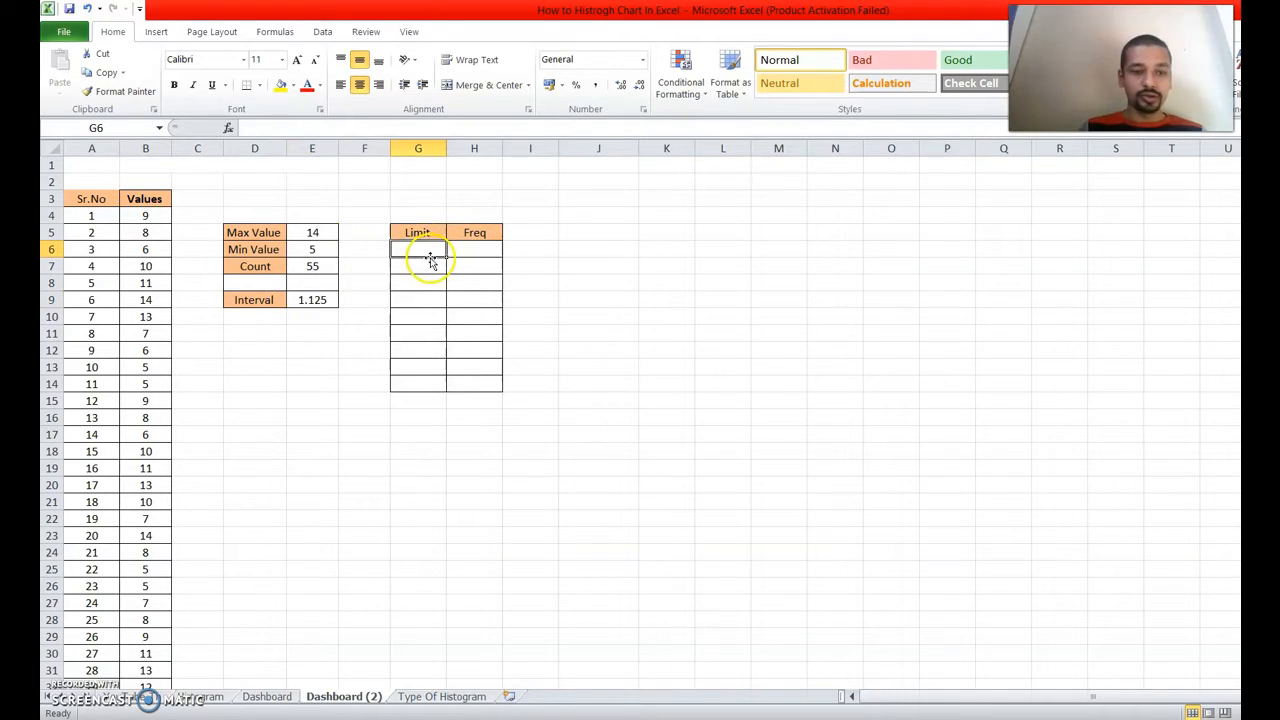
text(5)
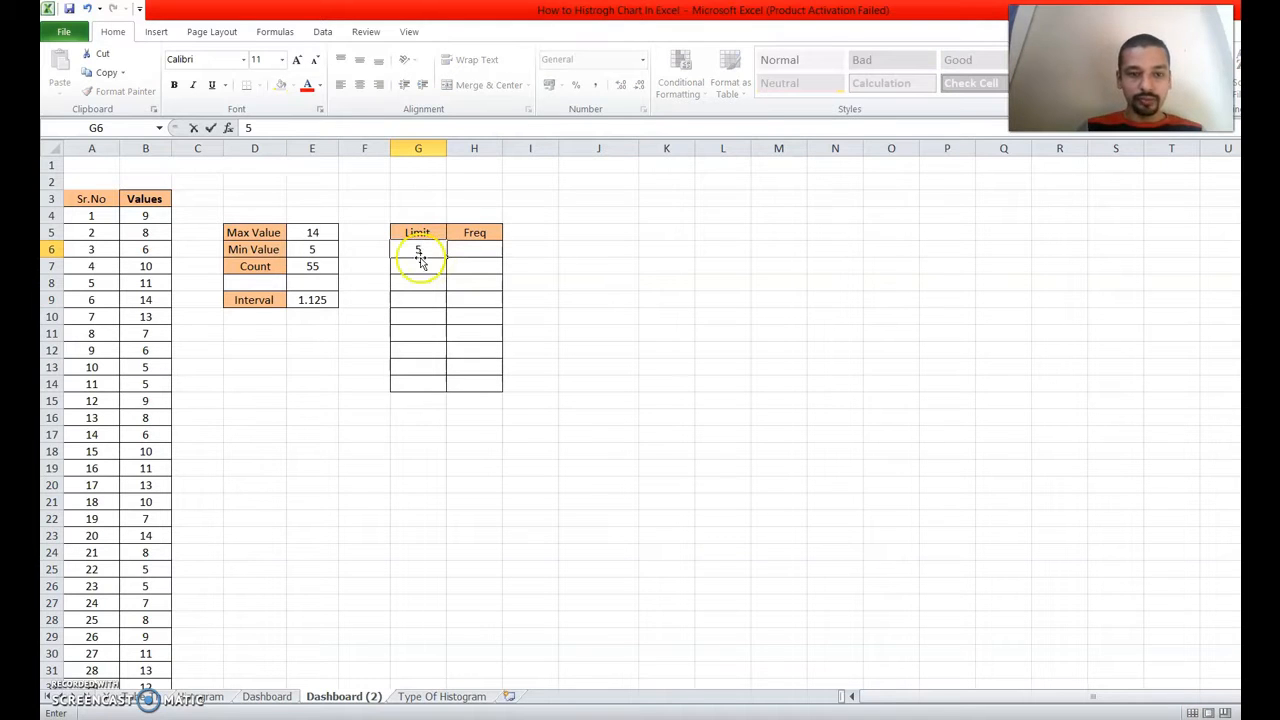
key(Return)
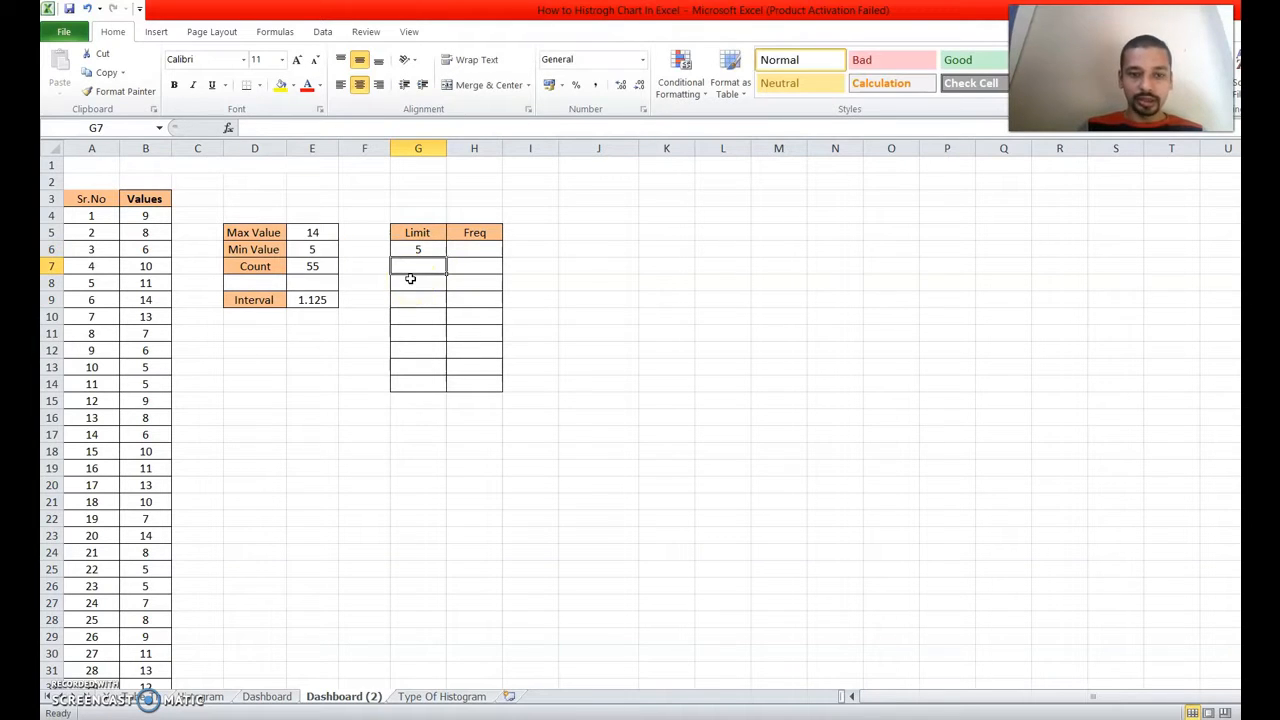
text(=5)
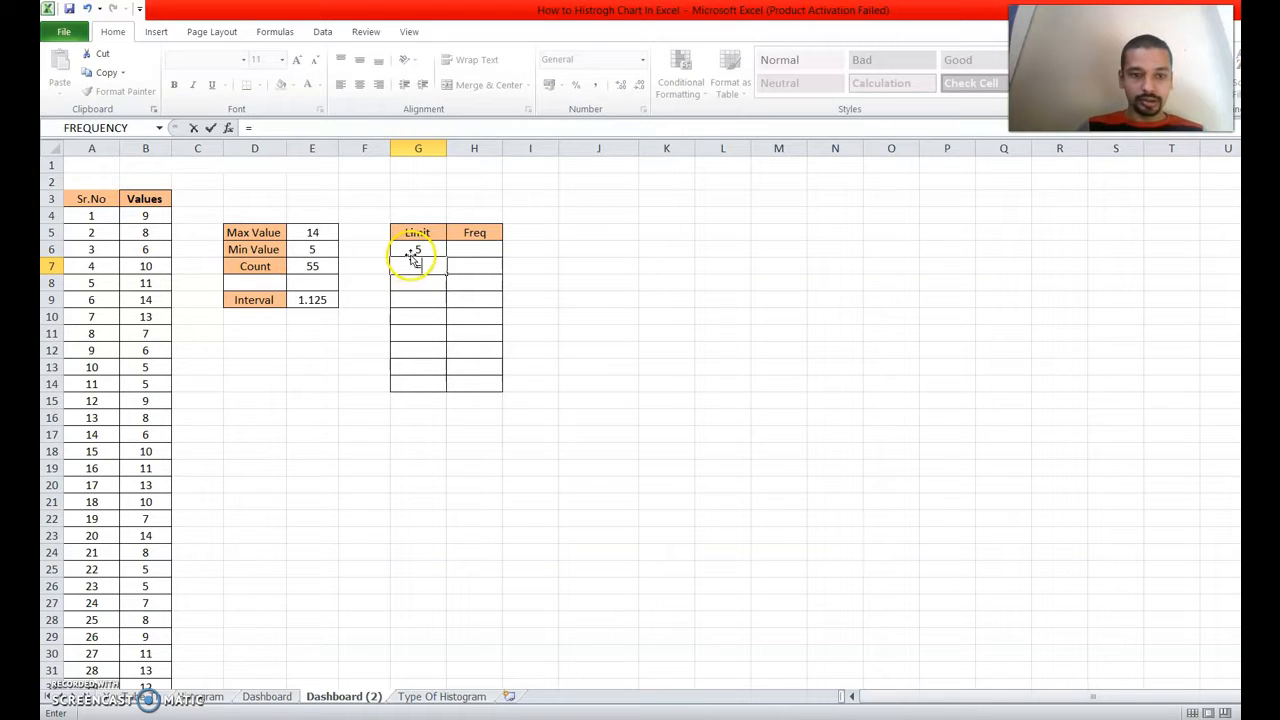
click(408, 248)
text(+)
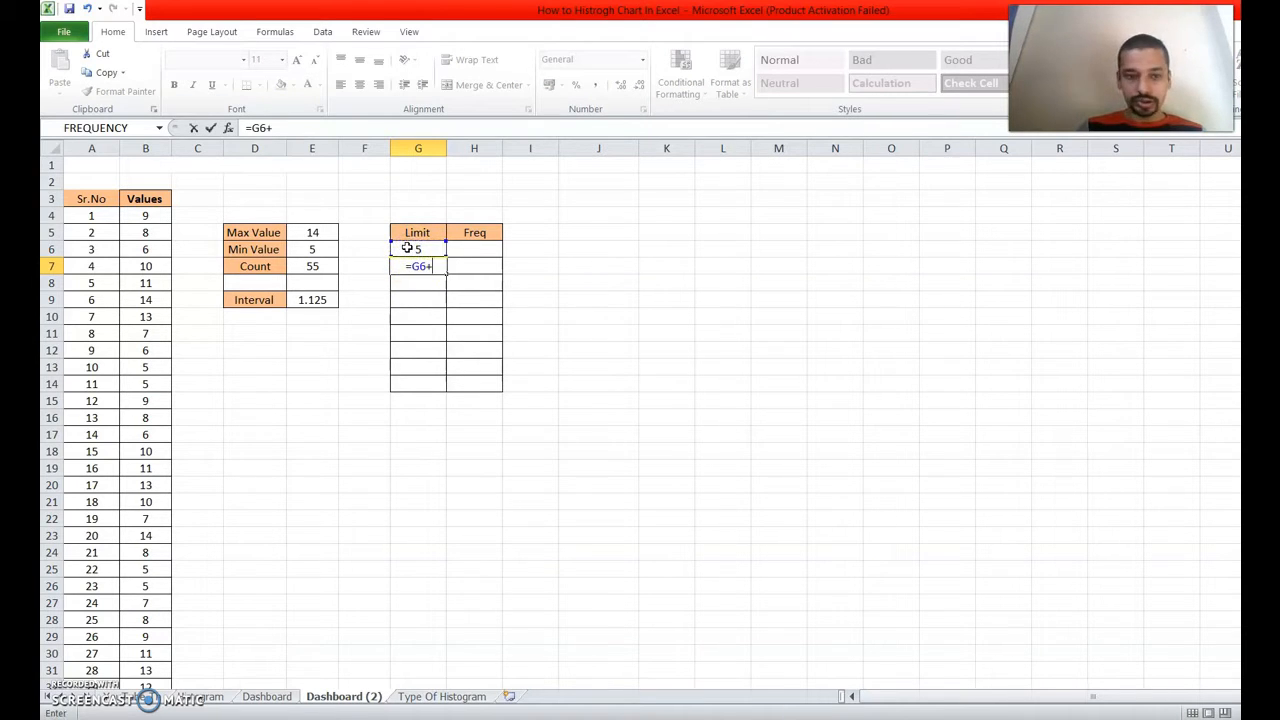
text(1.125)
key(Return)
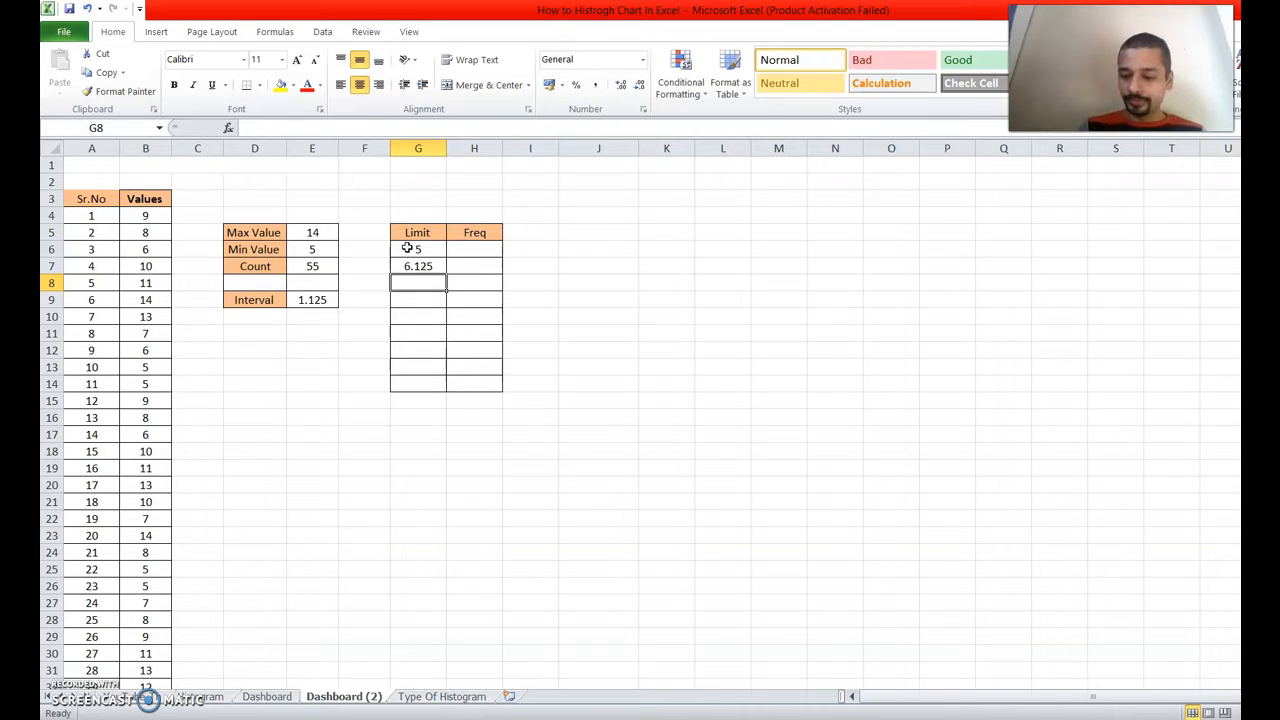
- Calculate the third limit in cell G8 with =G7+1.125
text(=)
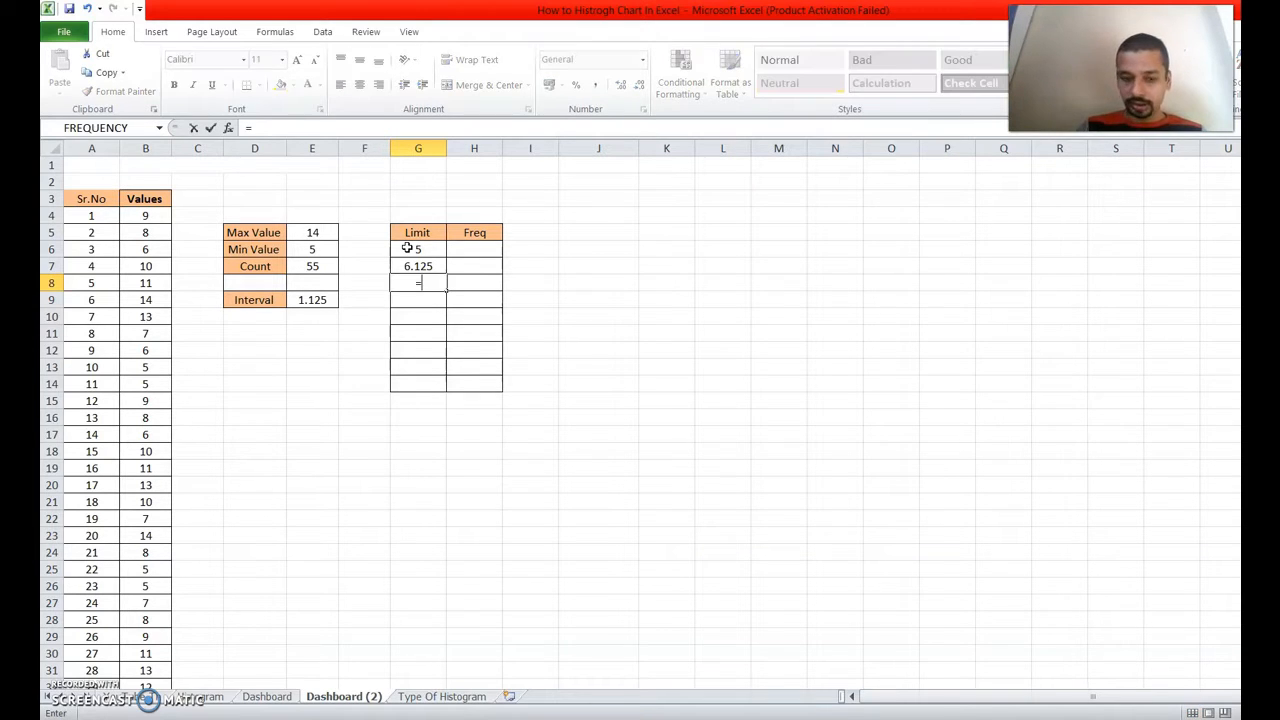
click(420, 262)
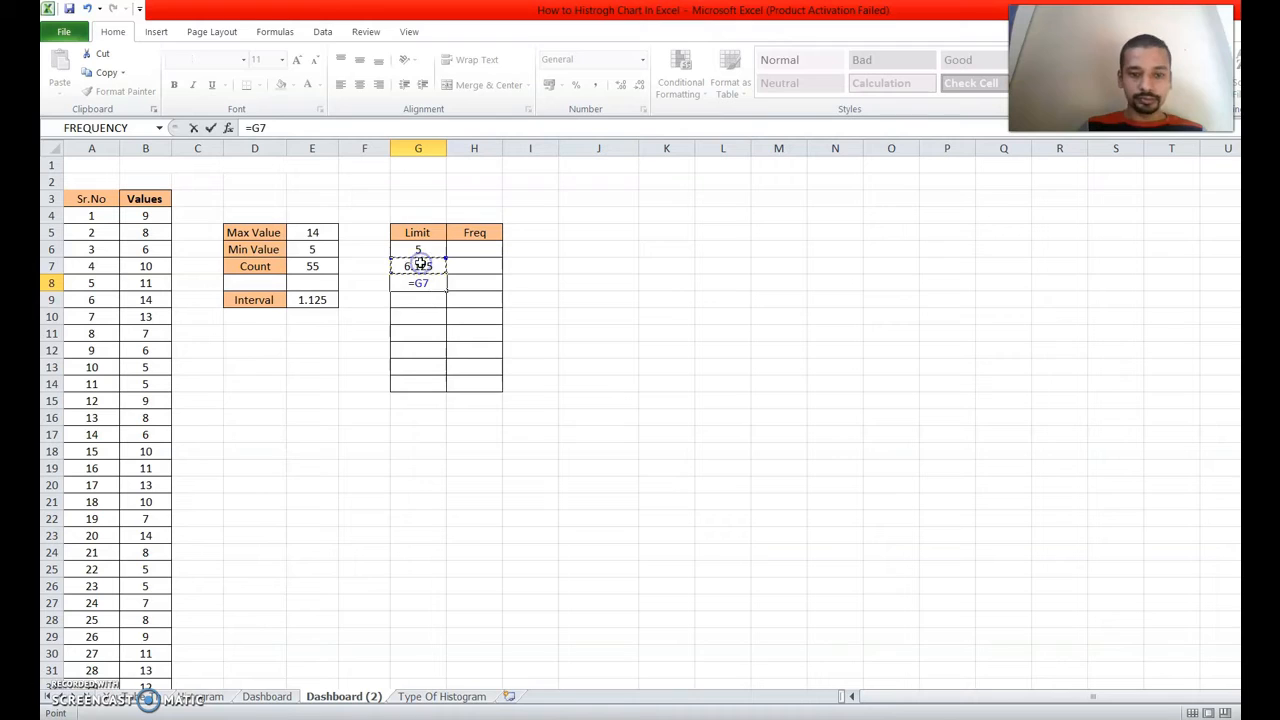
text(+1)
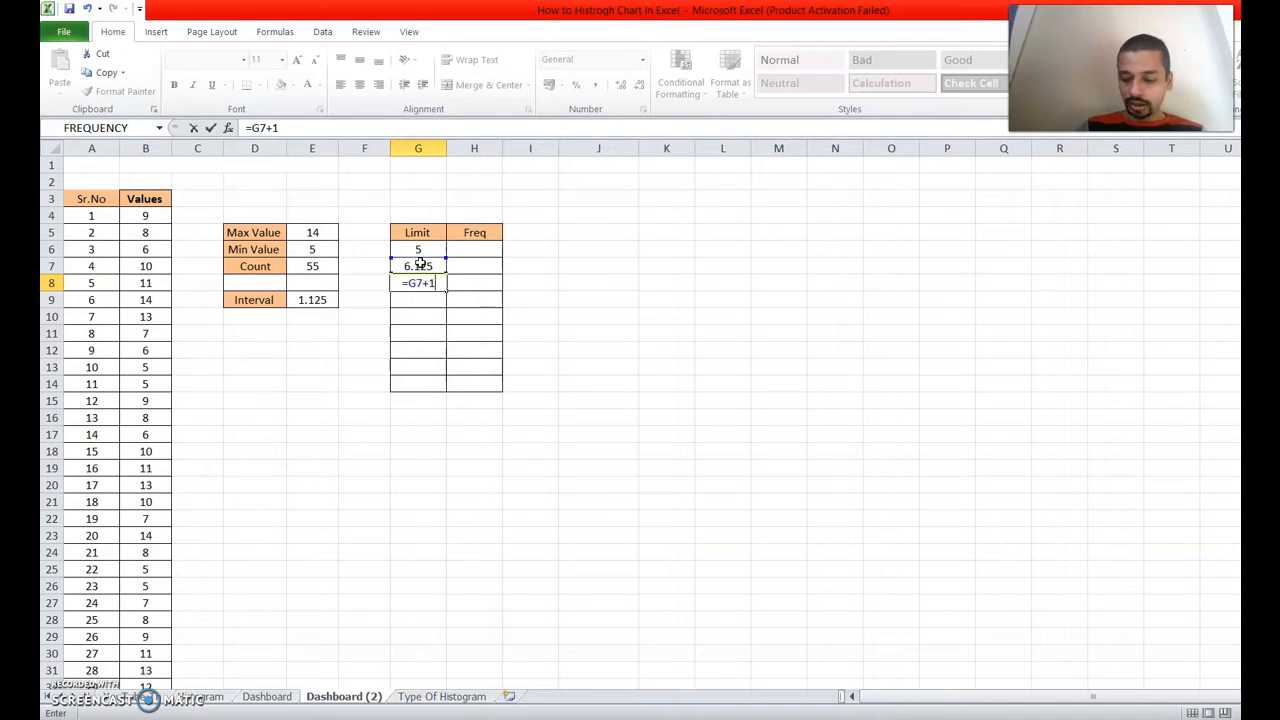
text(.125)
key(Return)
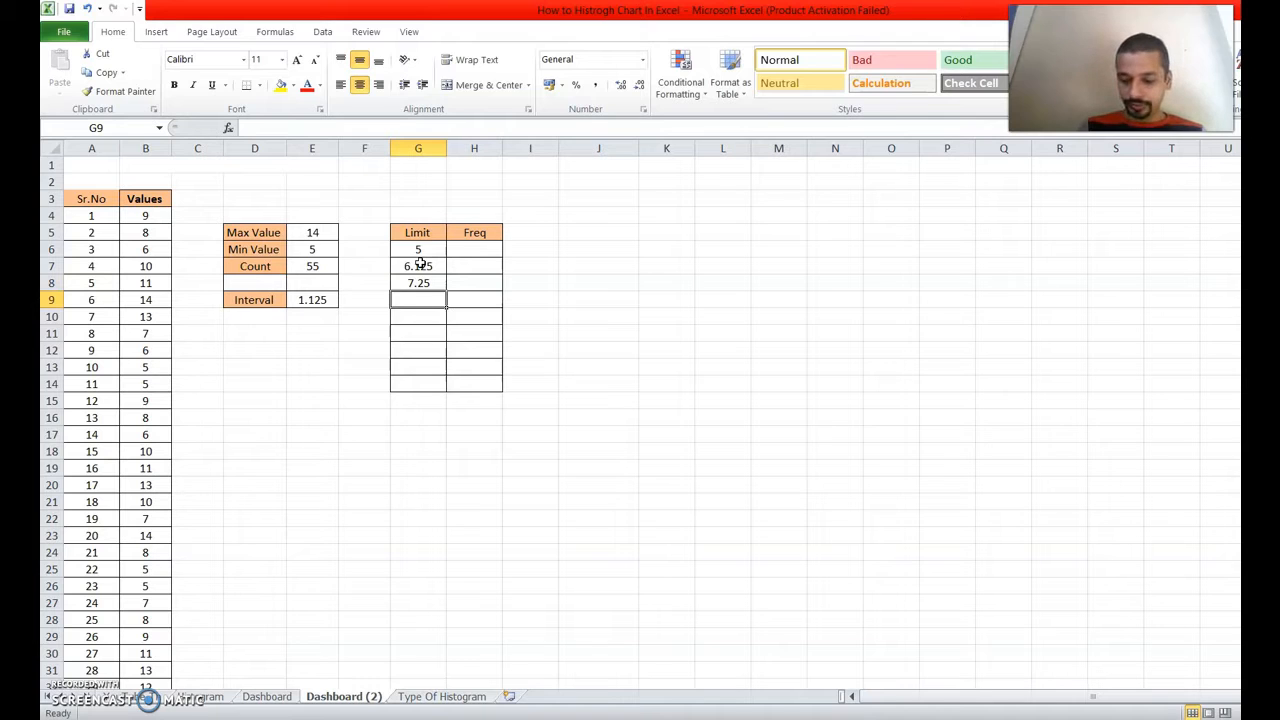
- Calculate the fourth limit in cell G9 with =G8+1.125
text(=)
click(424, 268)
click(425, 284)
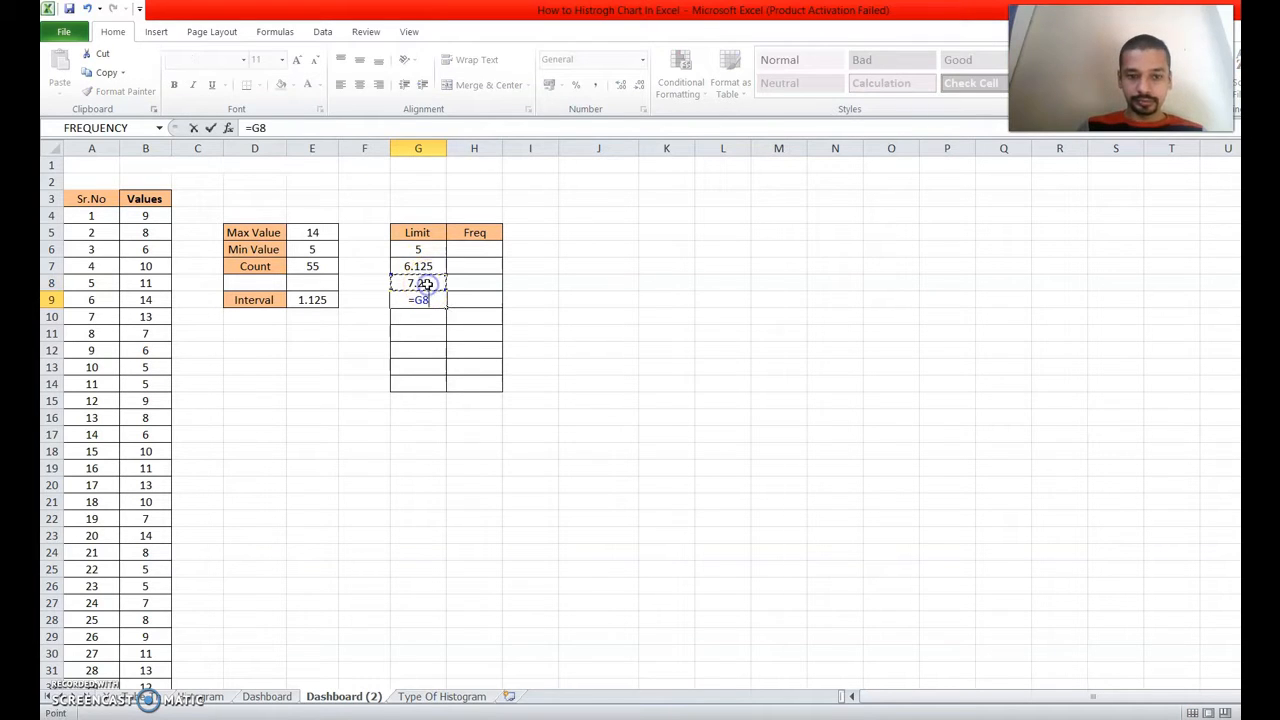
text(+1.125)
key(Return)
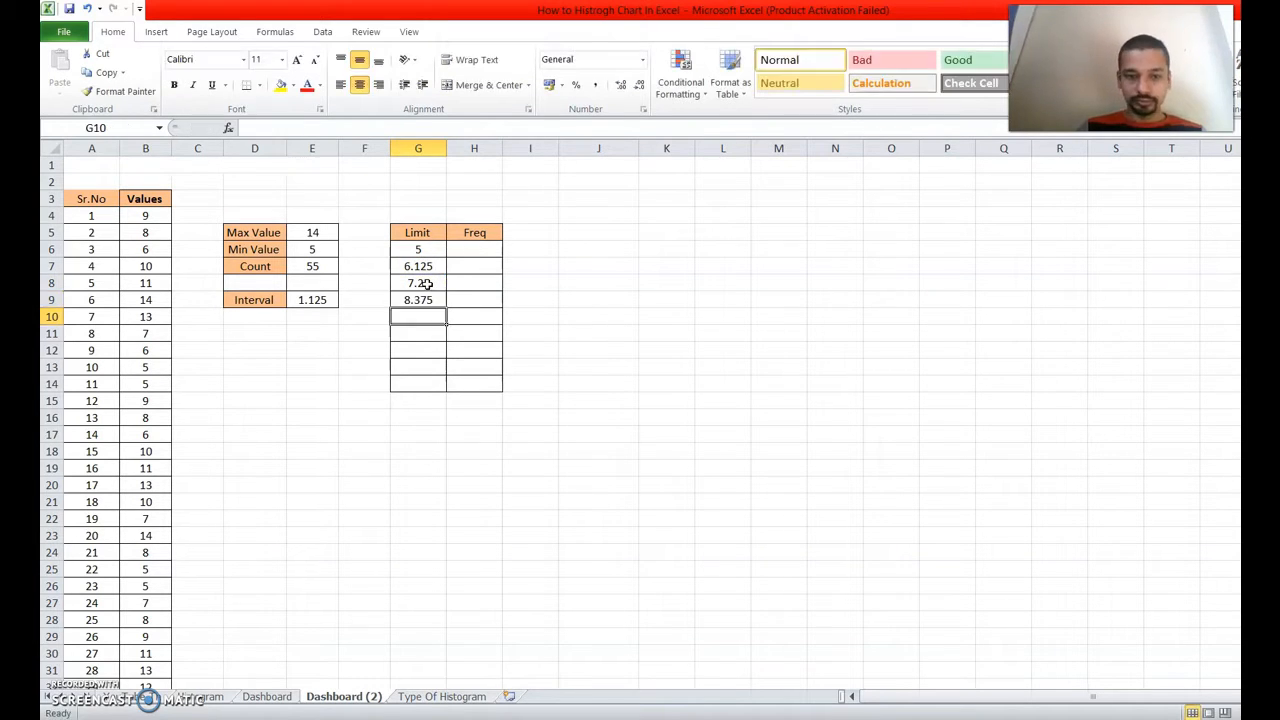
- Calculate the fifth limit in cell G10, correcting its formula to =G9+1.125
text(=)
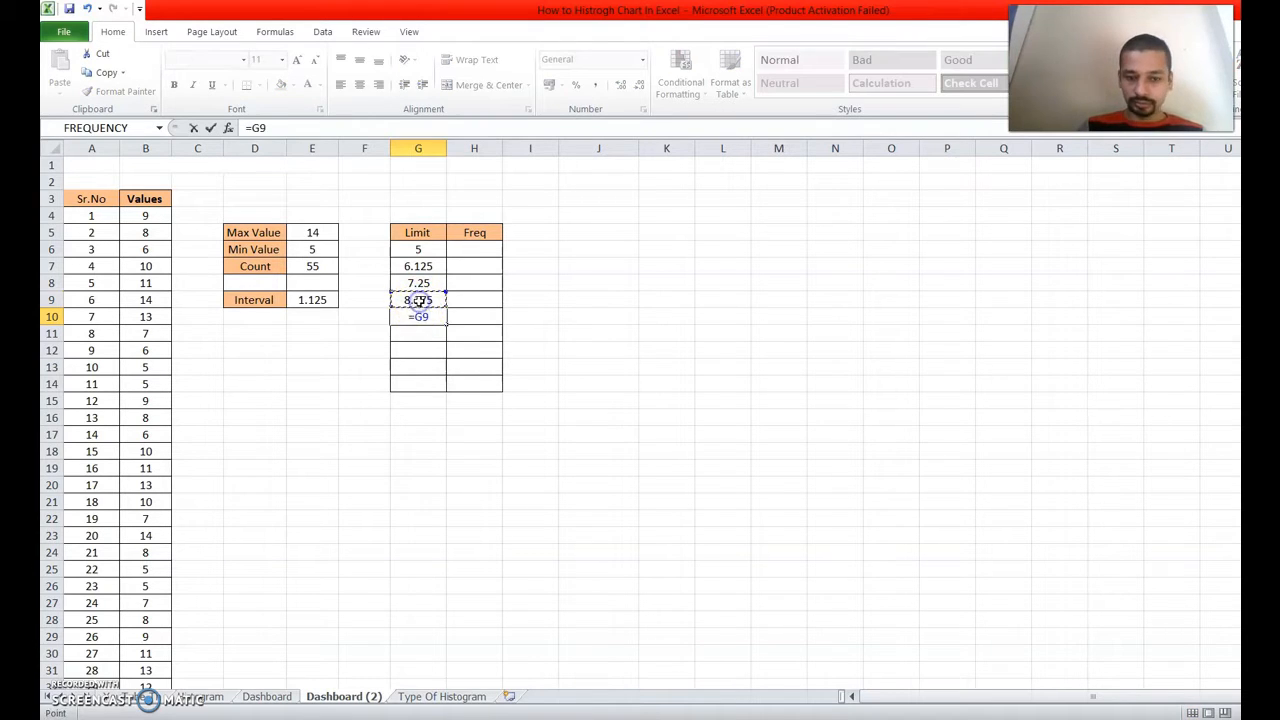
text(1.12)
key(Return)
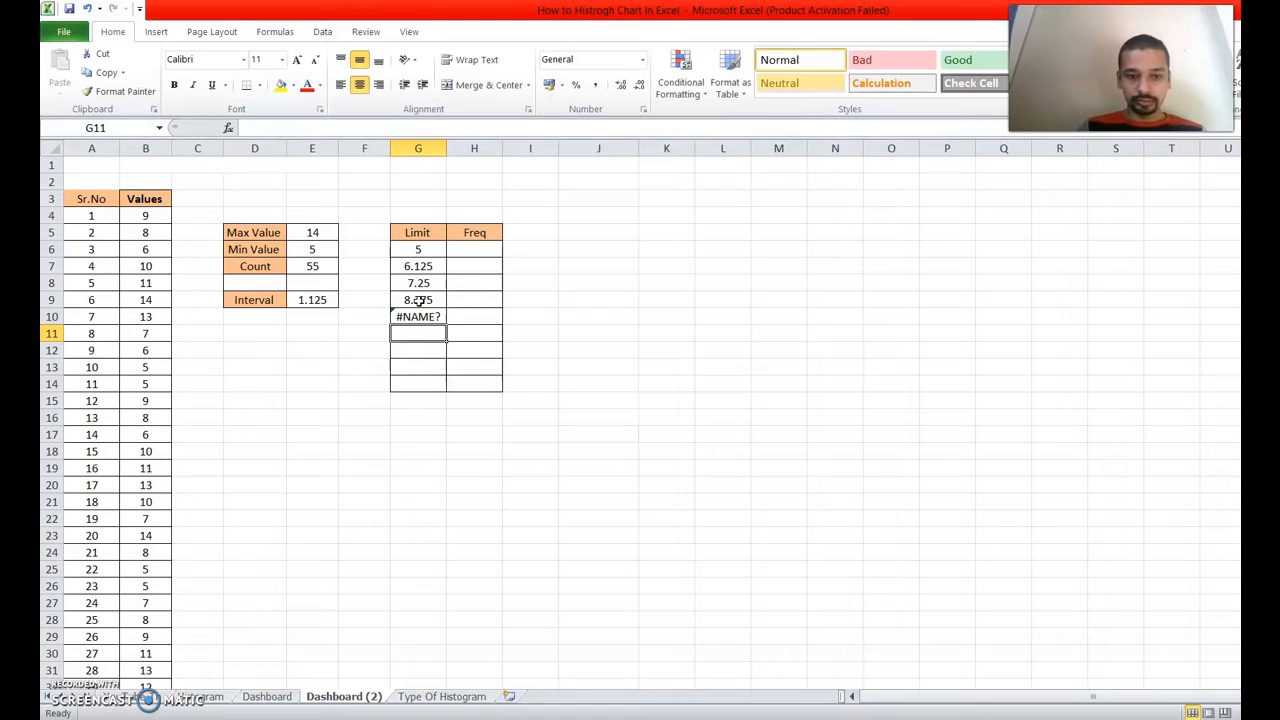
click(427, 316)
double_click(420, 316)
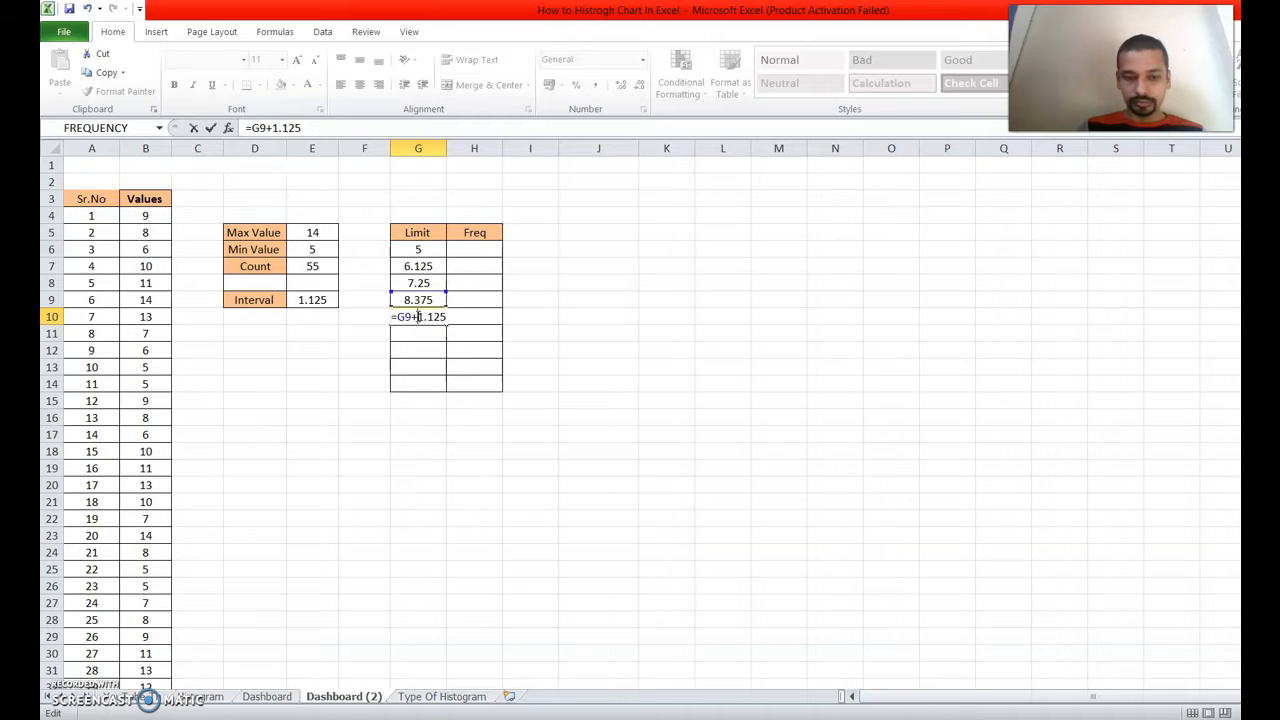
text(+)
key(Return)
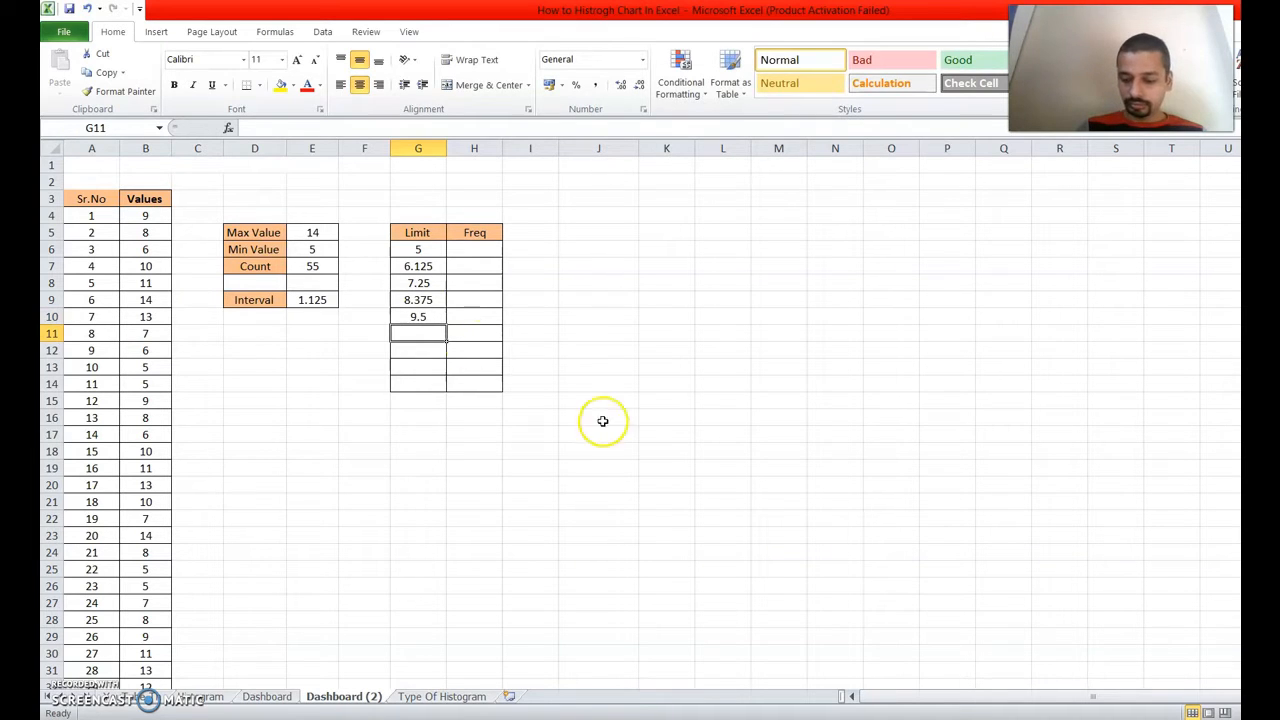
- Calculate the sixth and seventh limits with =G10+1.125 in cell G11 and =G11+1.125 in cell G12
text(=)
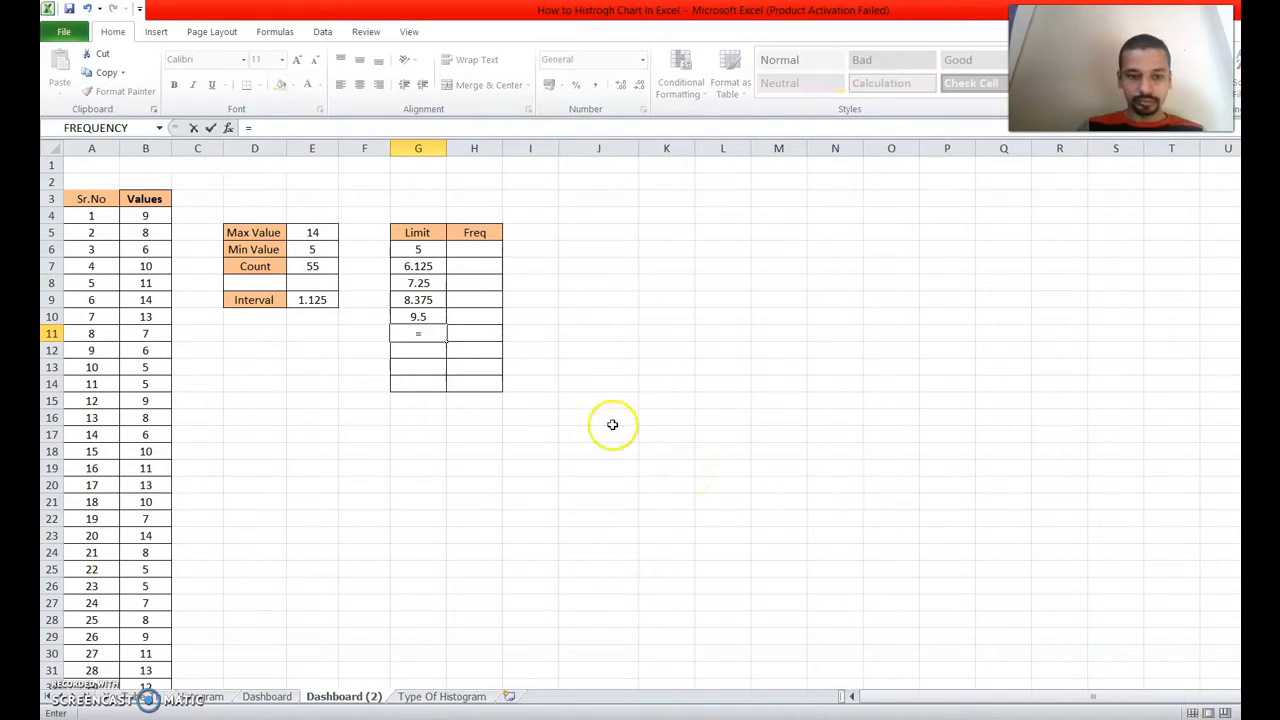
click(433, 318)
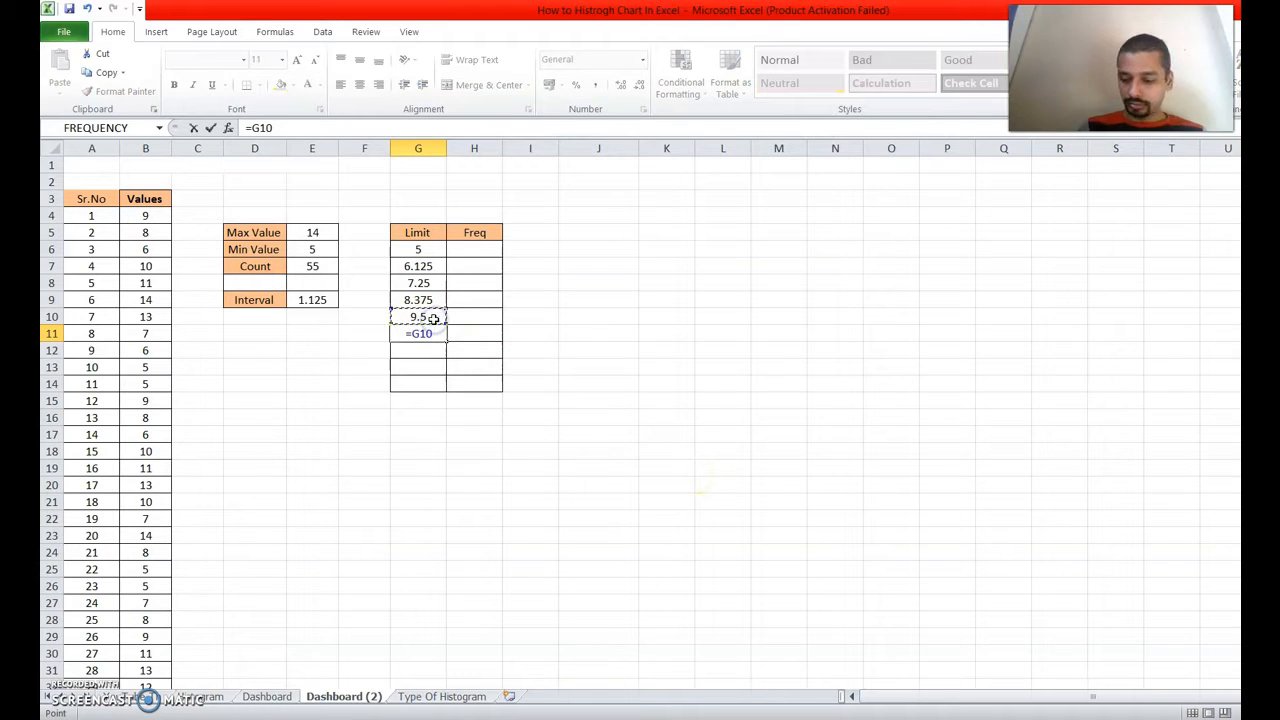
key(Return)
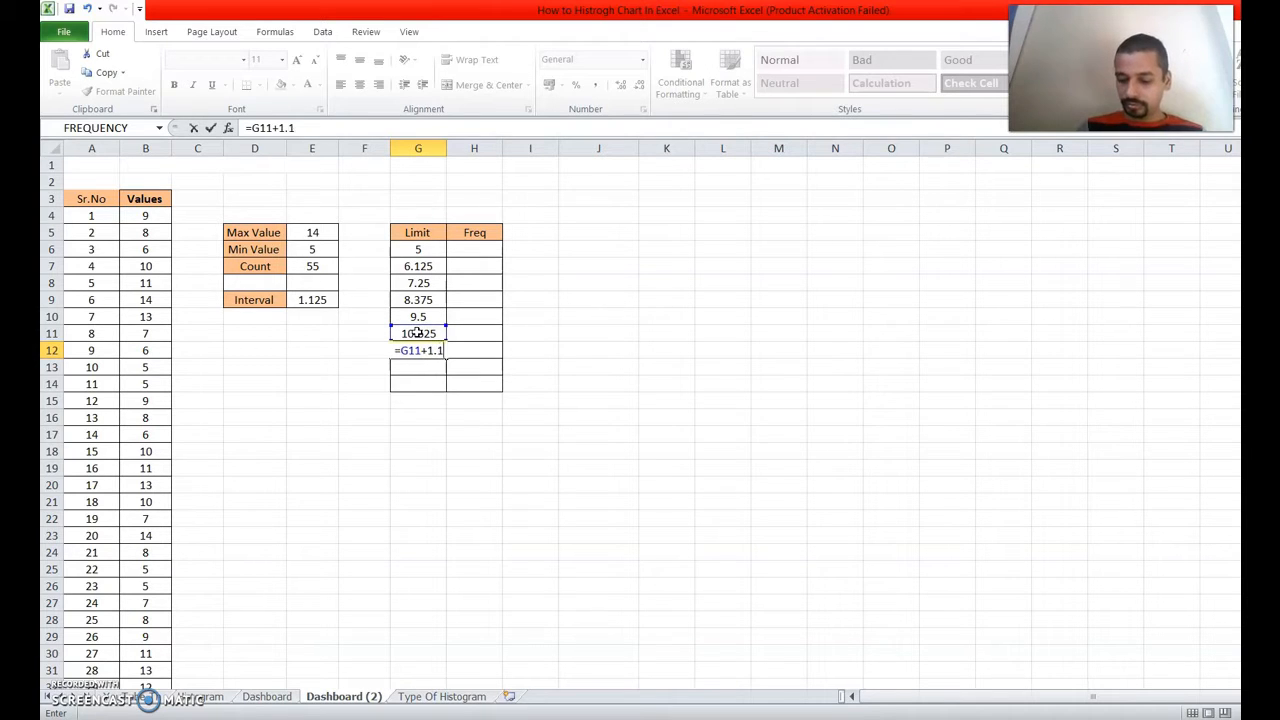
key(Return)
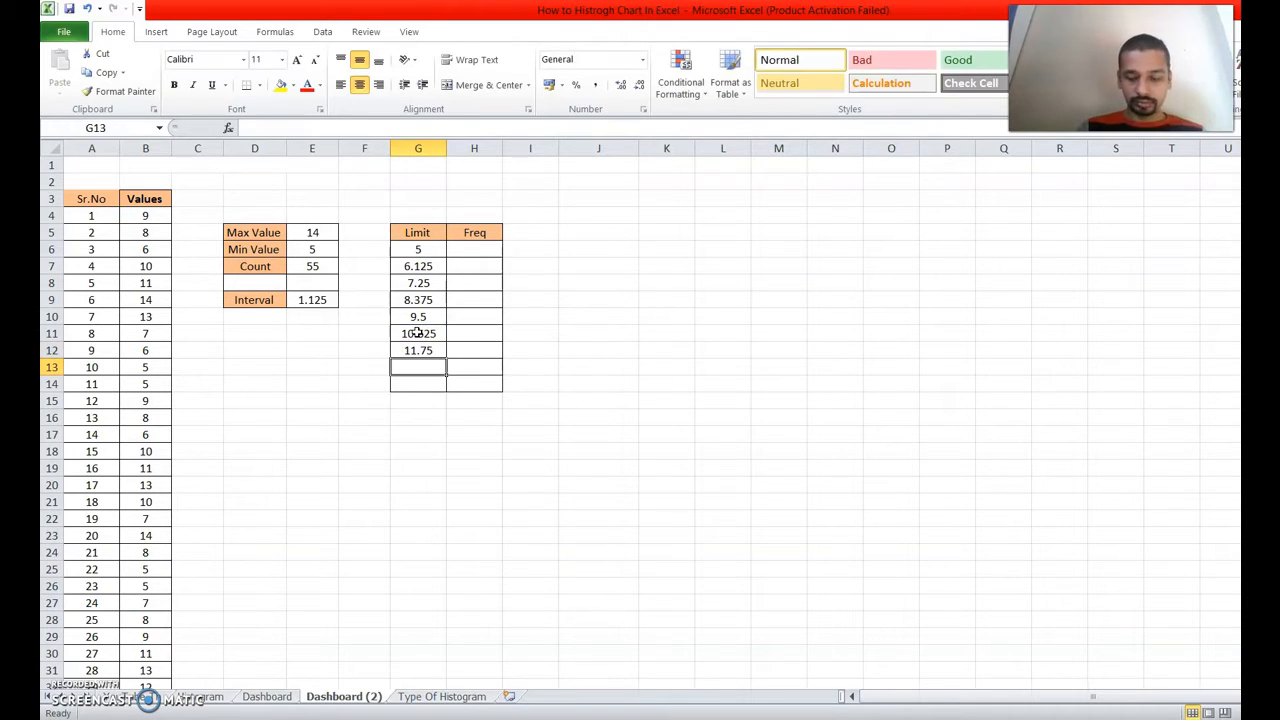
- Calculate the eighth limit in cell G13 with =G12+1.125
text(=)
click(423, 351)
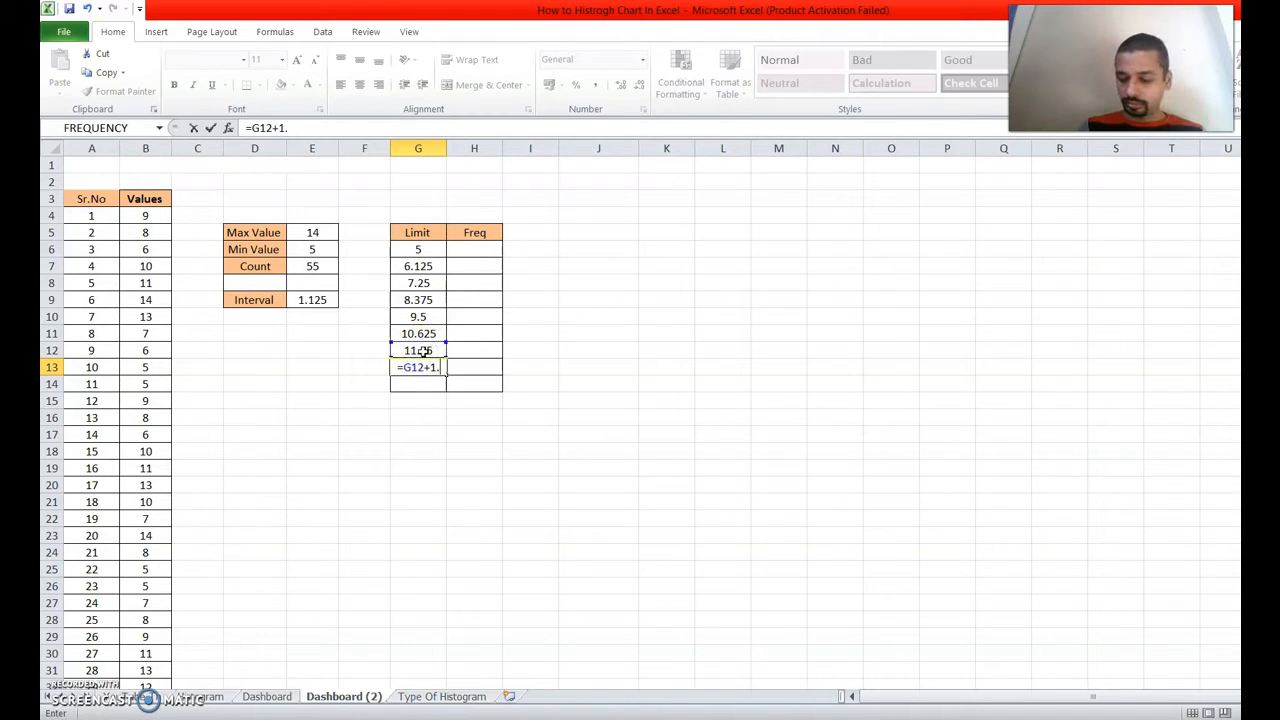
text(+1.125)
key(Return)
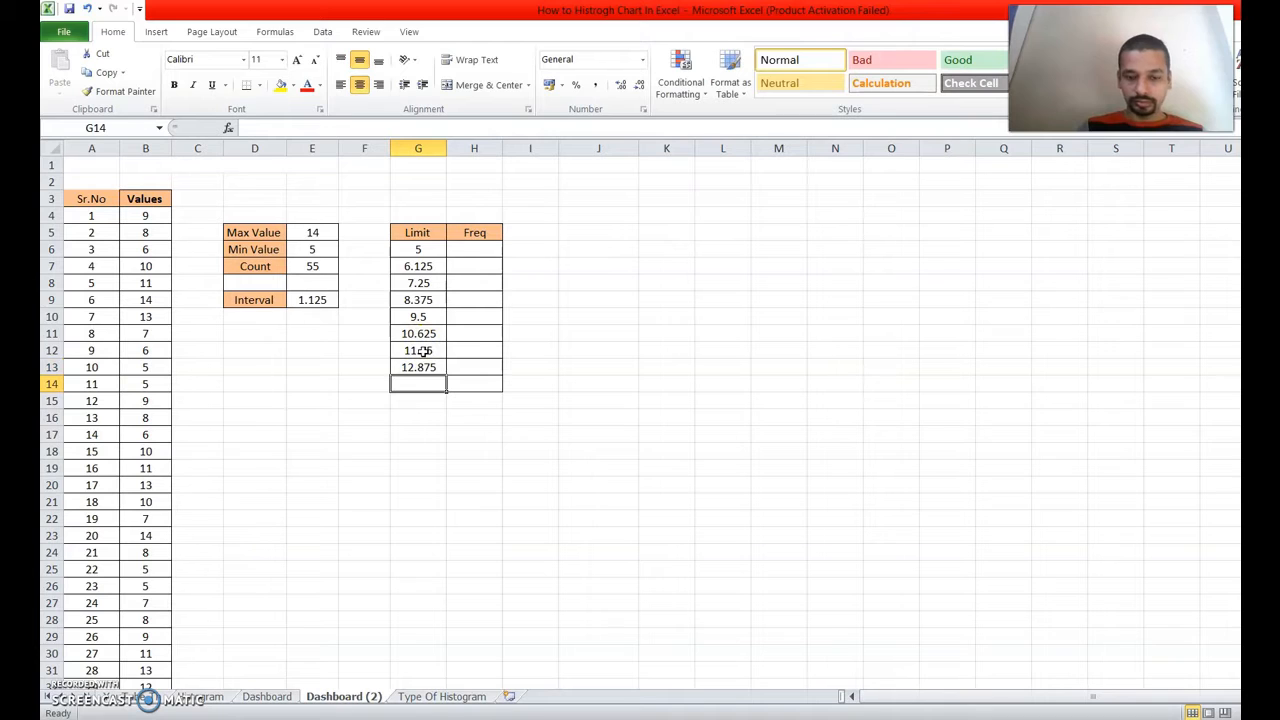
- Calculate the final limit in cell G14 with =G13+1.125
text(=)
click(420, 367)
text(+1.1)
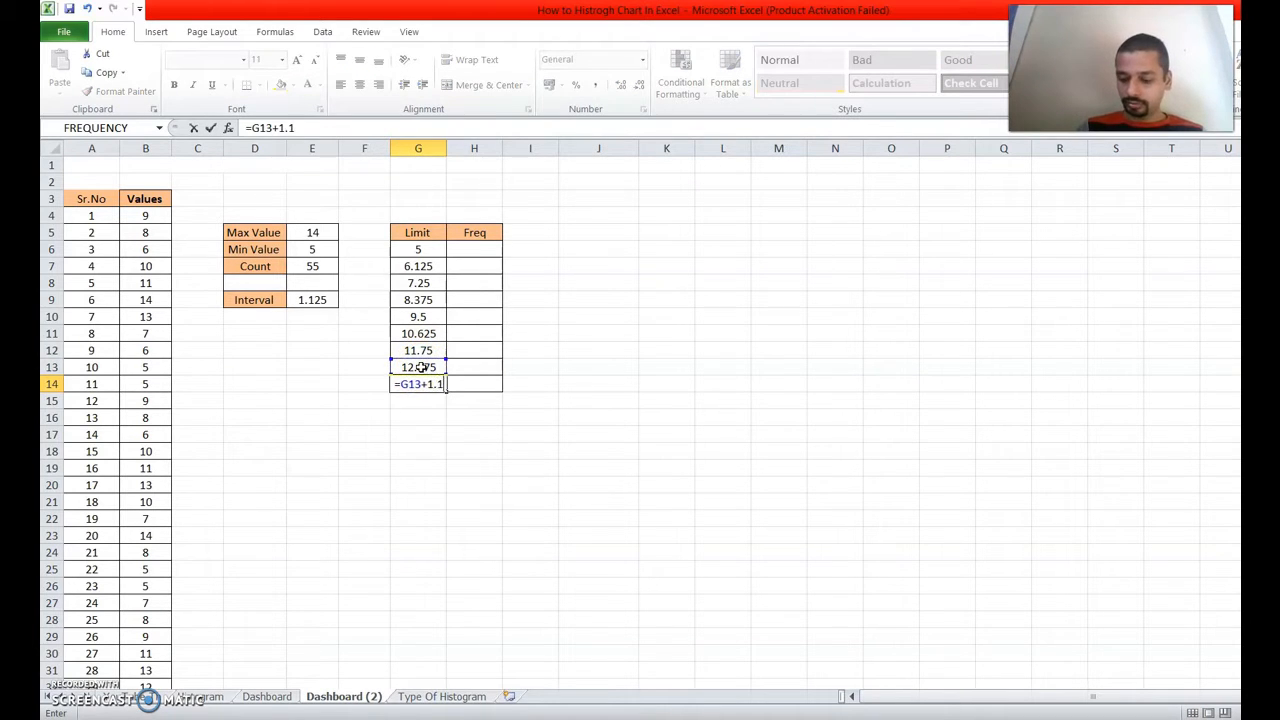
text(25)
key(Return)
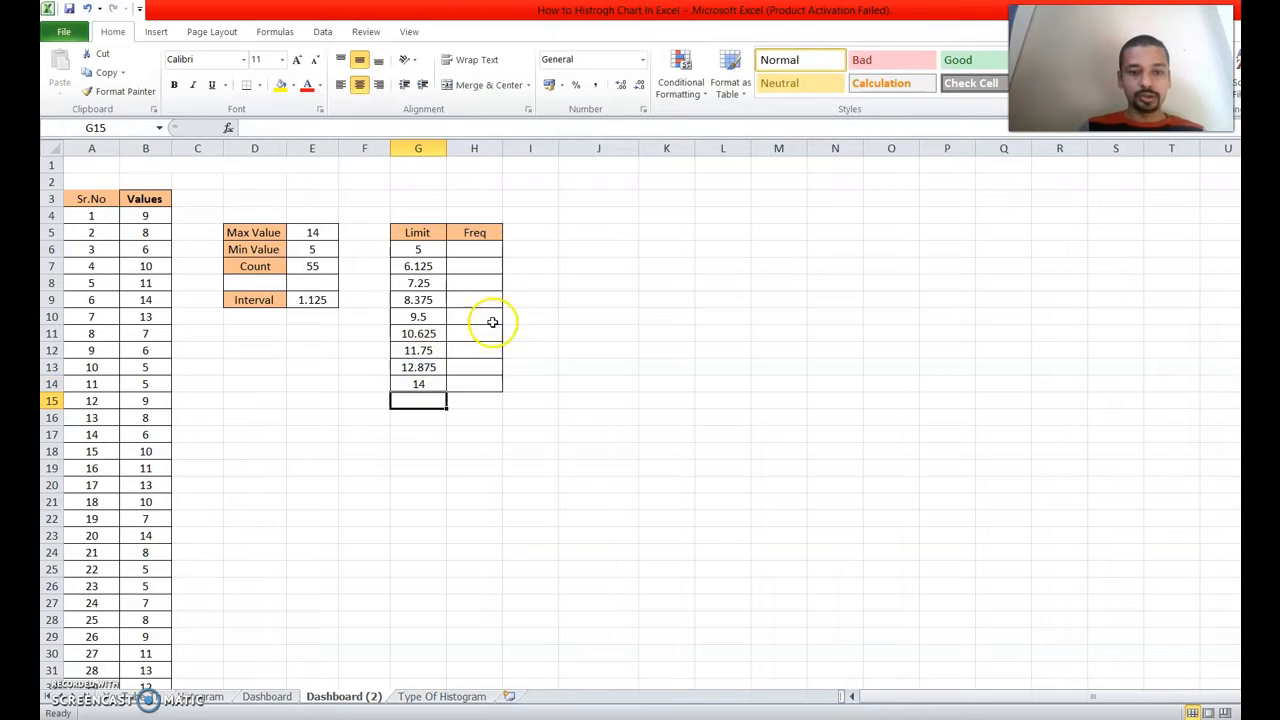
- Compare the first limit in G6 with the Min Value and the last limit in G14 with the Max Value
click(418, 247)
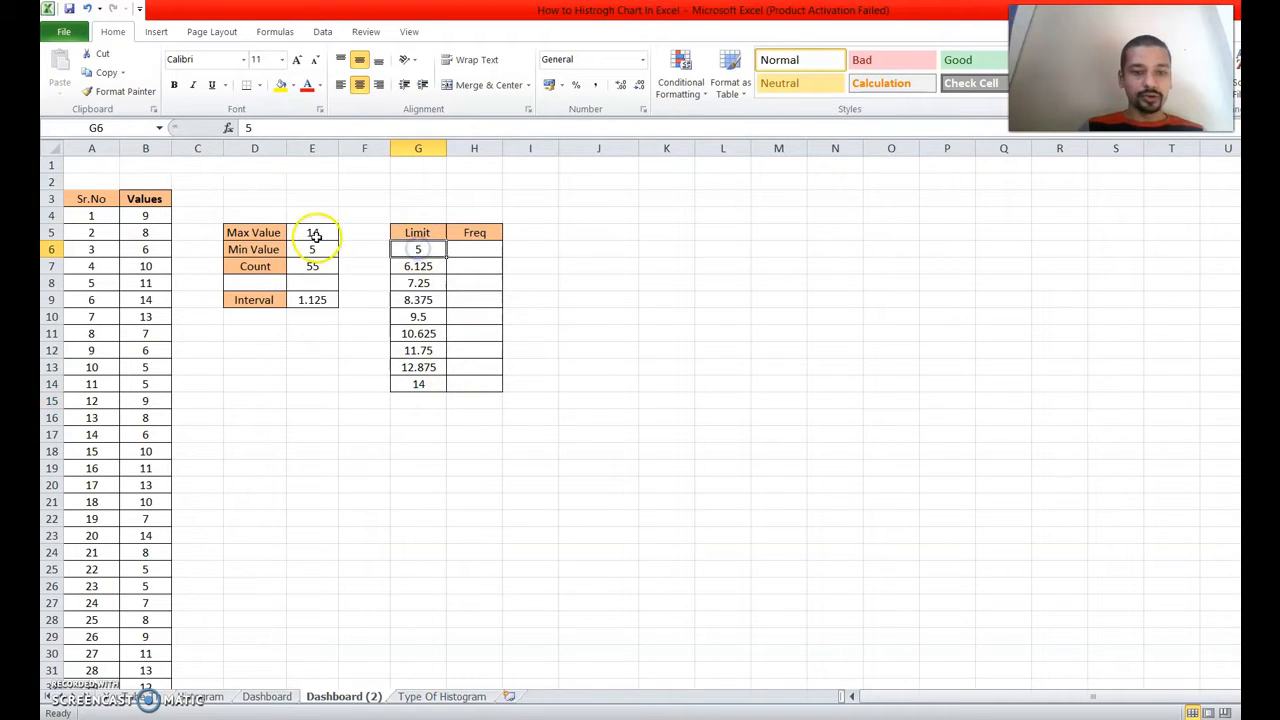
click(313, 249)
click(419, 383)
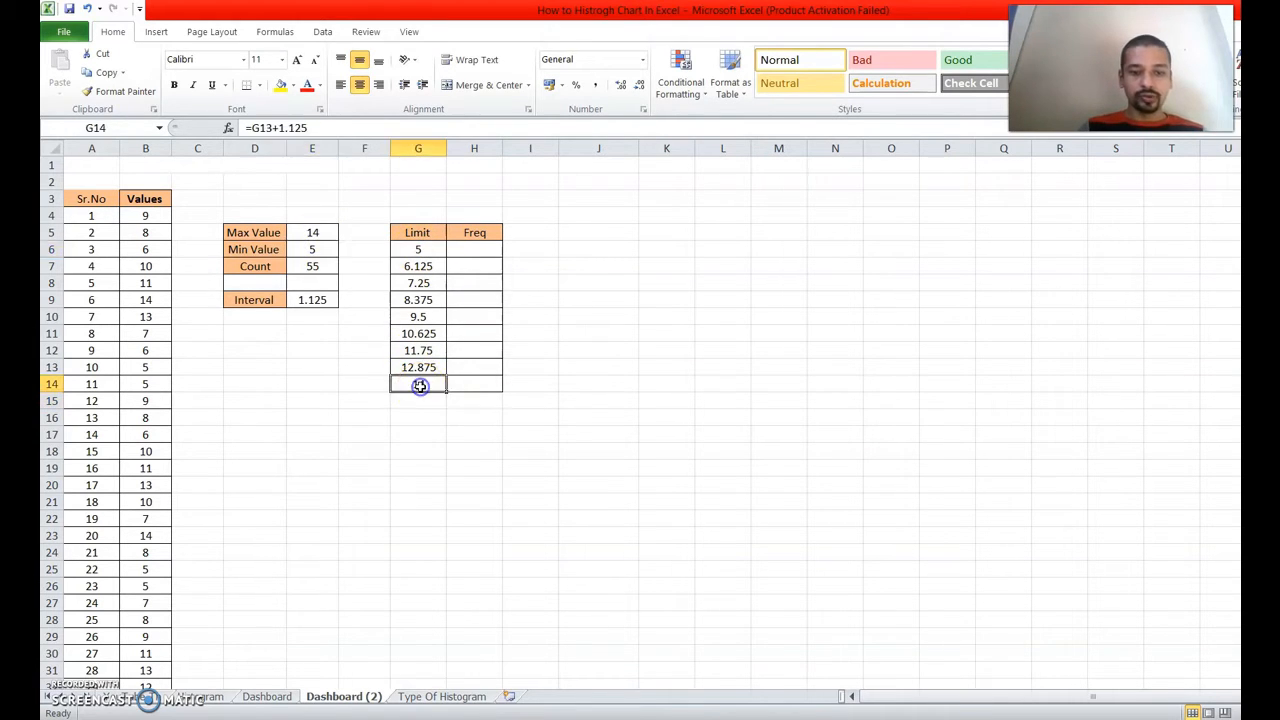
click(312, 232)
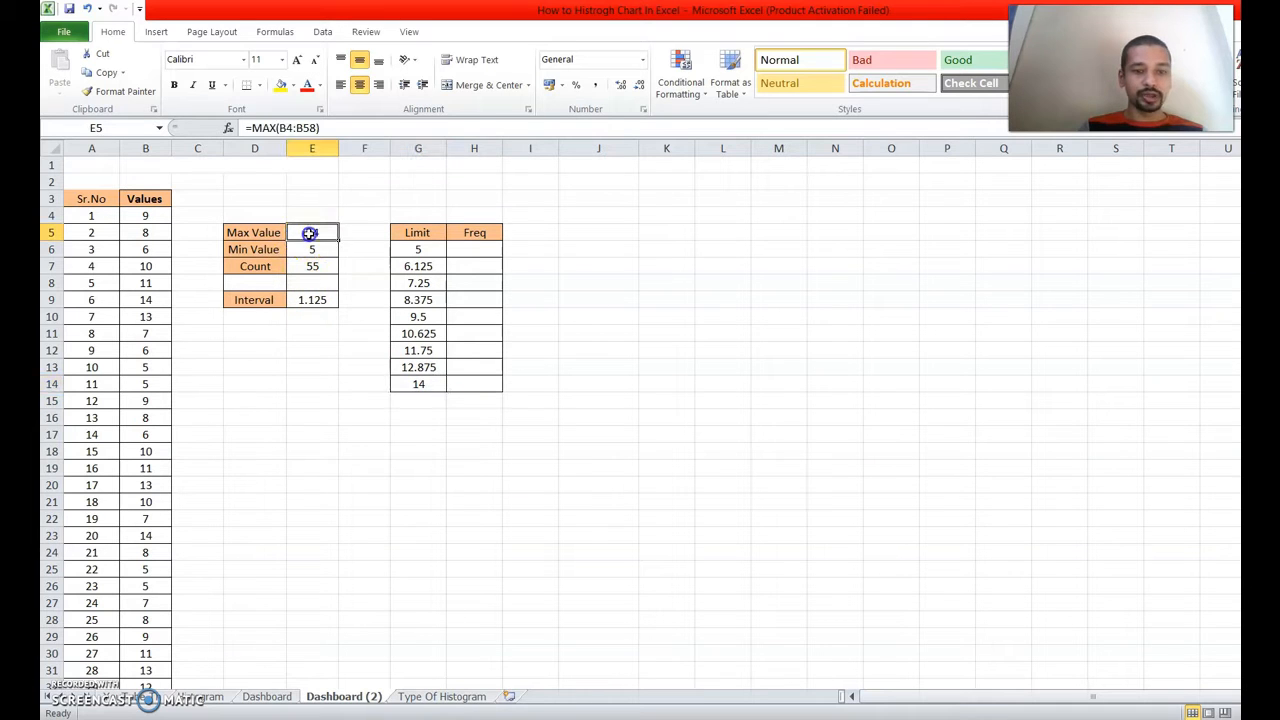
- Insert the statistical FREQUENCY function in cell H6, the first cell under Freq
click(478, 249)
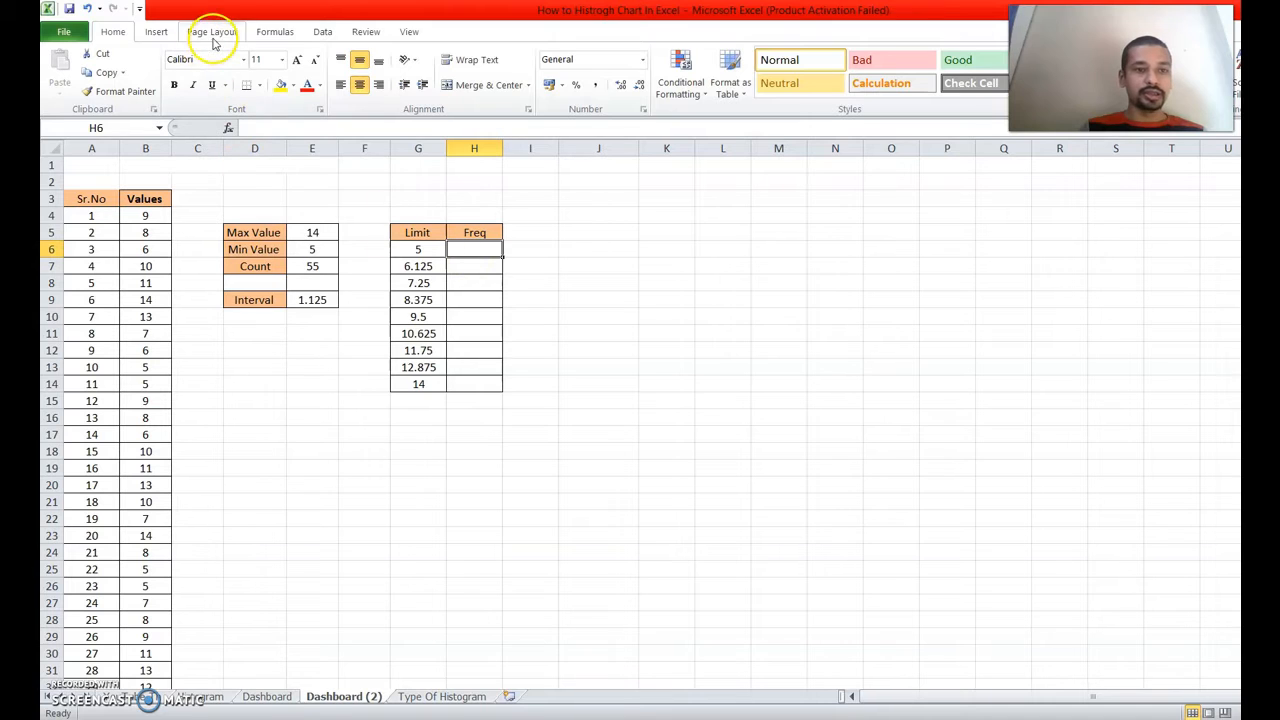
click(285, 30)
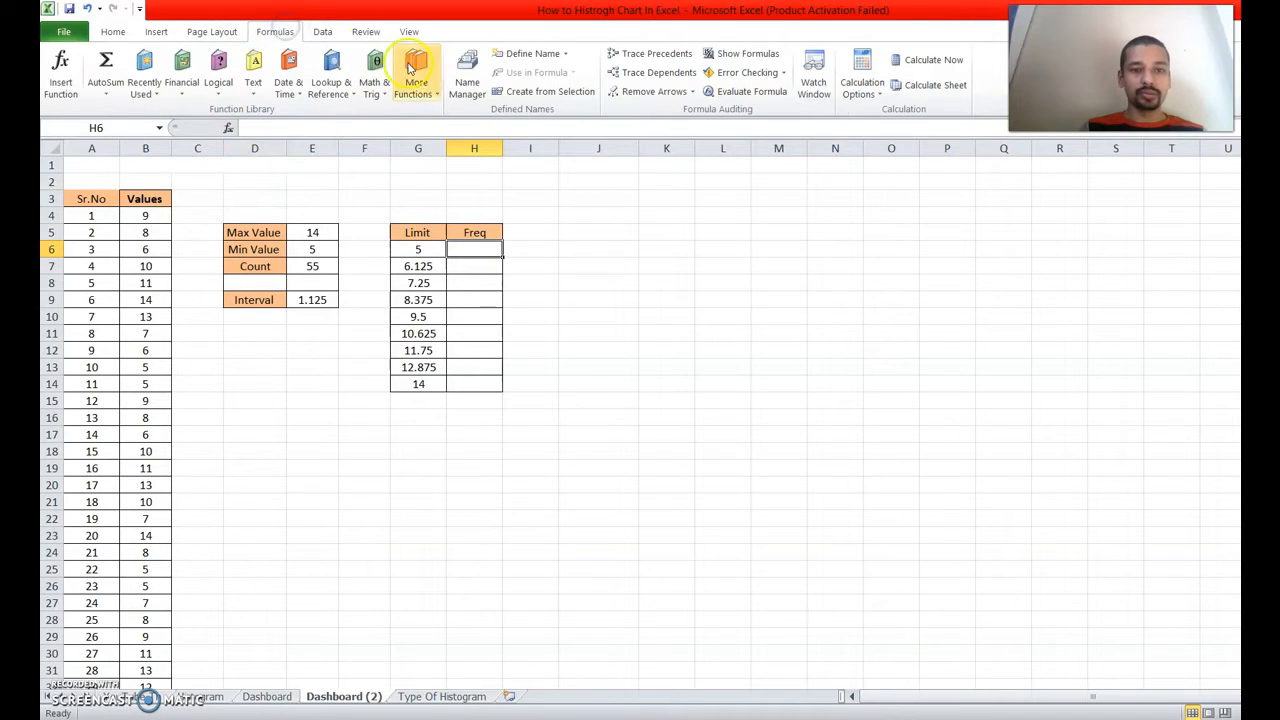
click(430, 95)
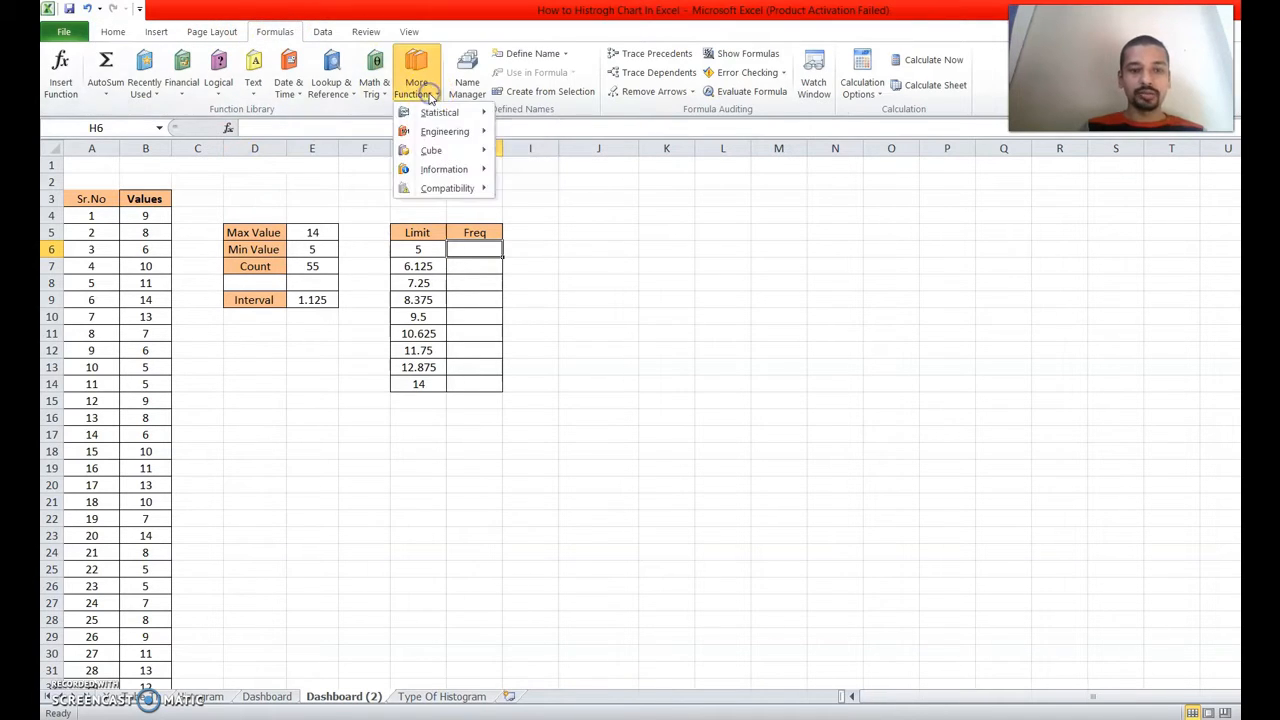
mouse_move(440, 113)
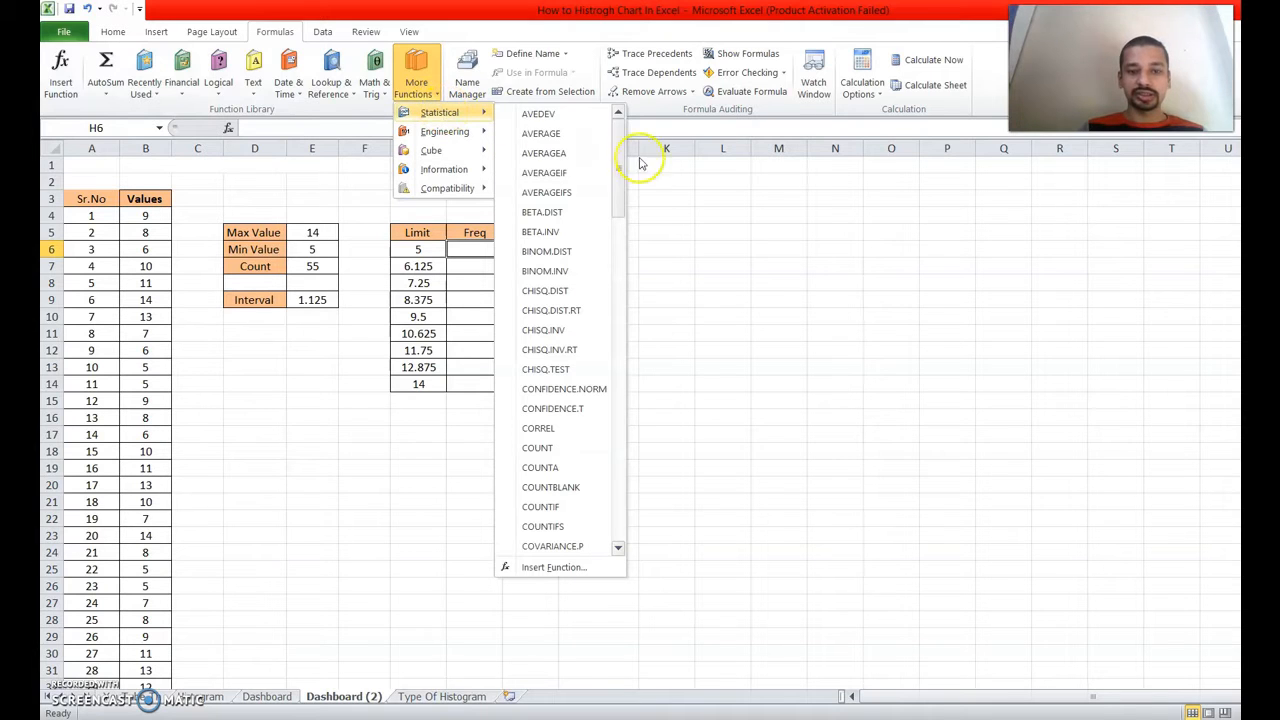
click(618, 550)
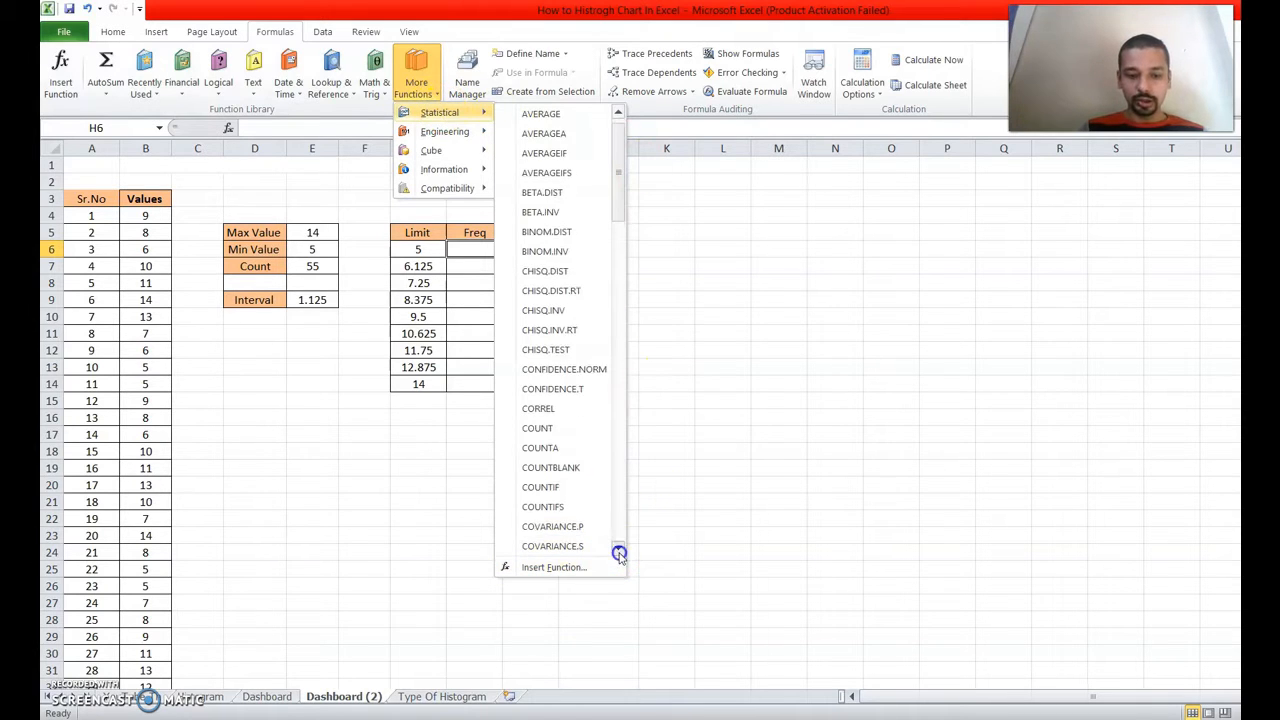
click(619, 553)
click(619, 553)
click(619, 553)
click(619, 553)
click(619, 553)
click(619, 553)
click(619, 553)
click(619, 553)
click(619, 553)
click(619, 553)
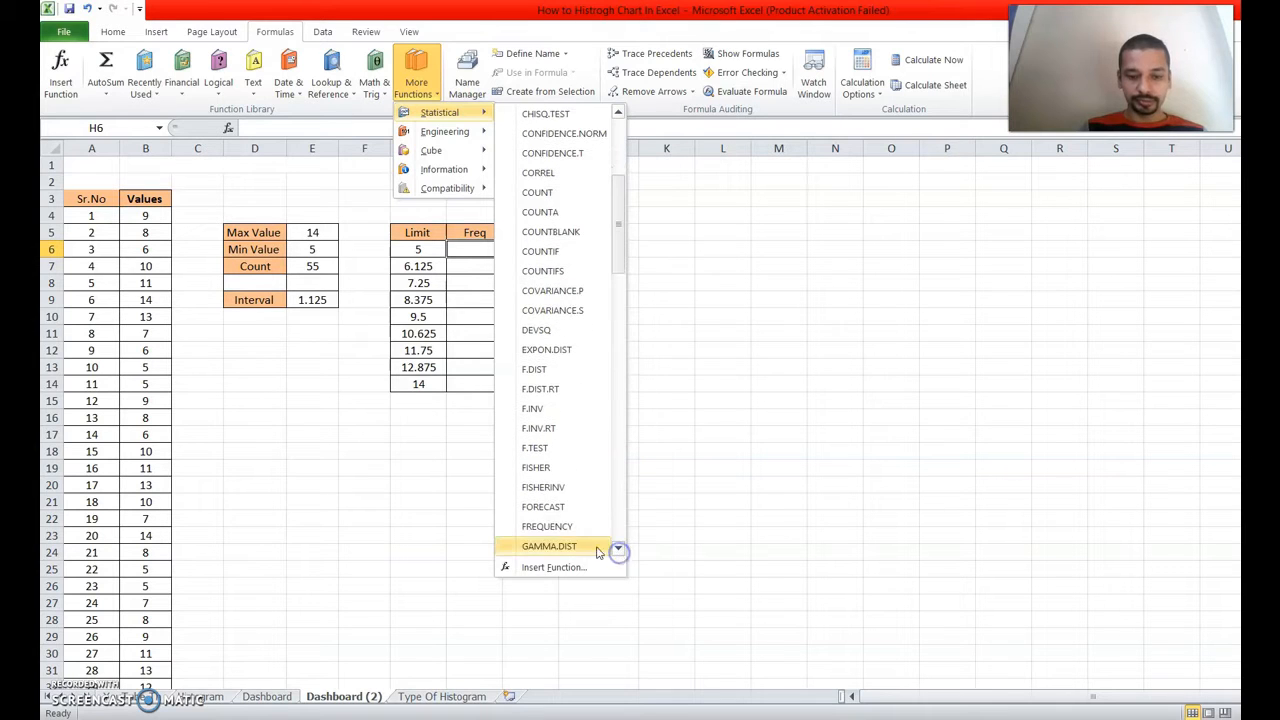
click(554, 530)
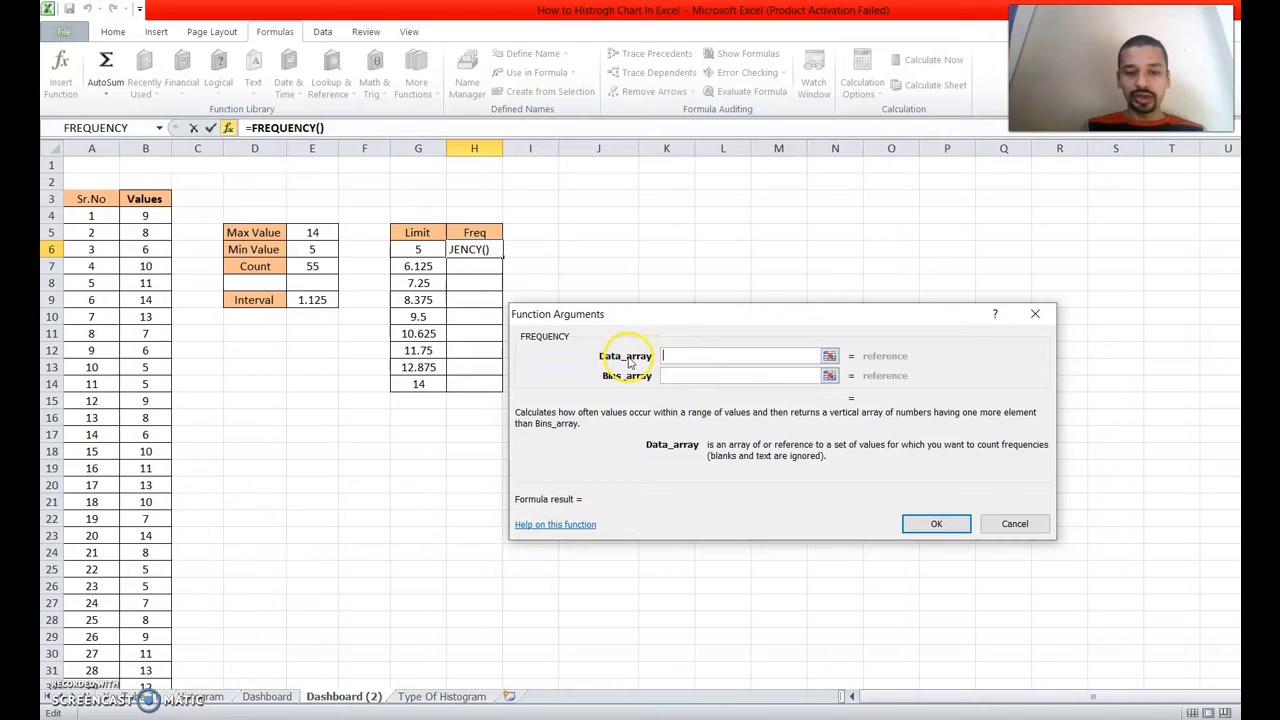
- Set the FREQUENCY function's Data_array to the measured values in B4:B58
click(135, 216)
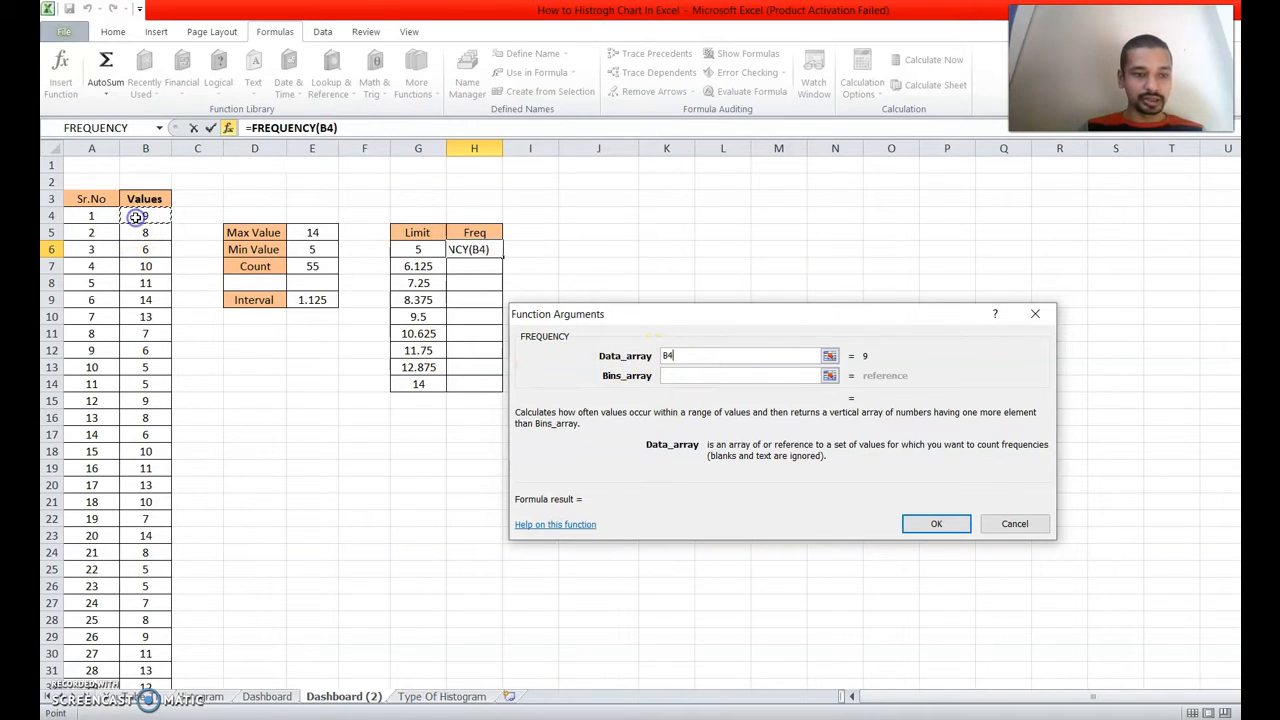
key(ctrl+shift+Down)
key(ctrl+BackSpace)
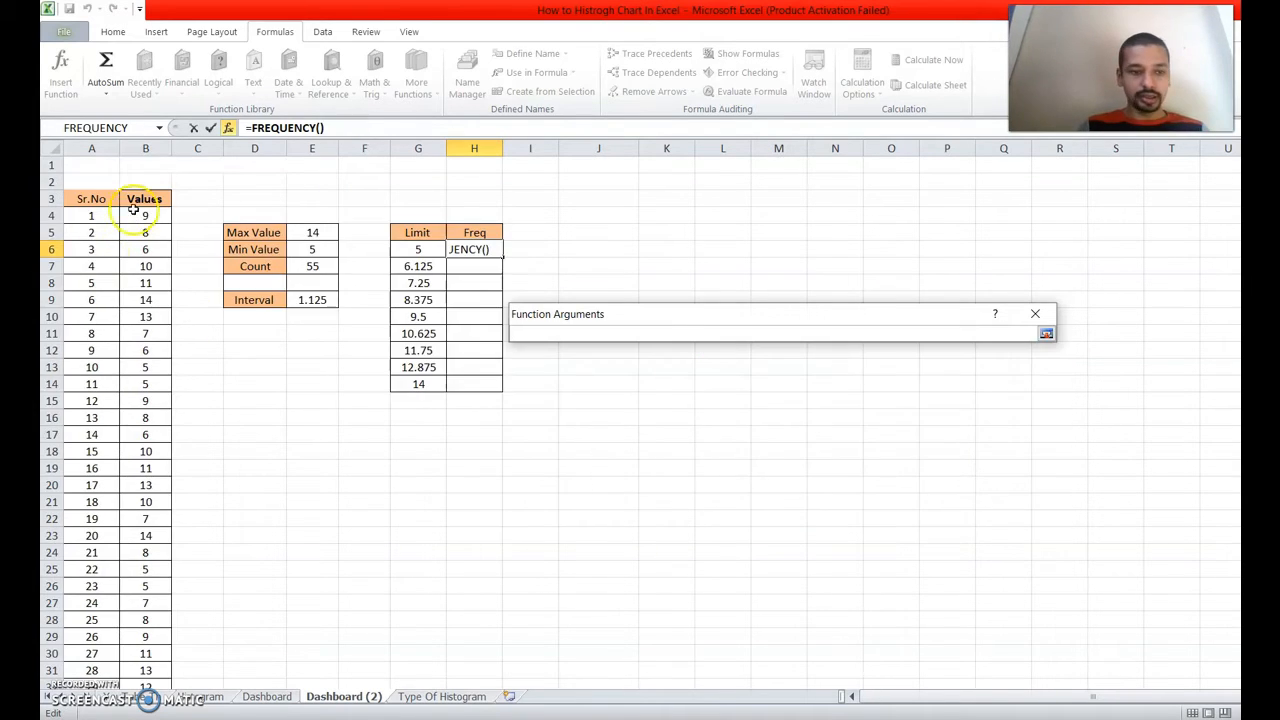
click(142, 212)
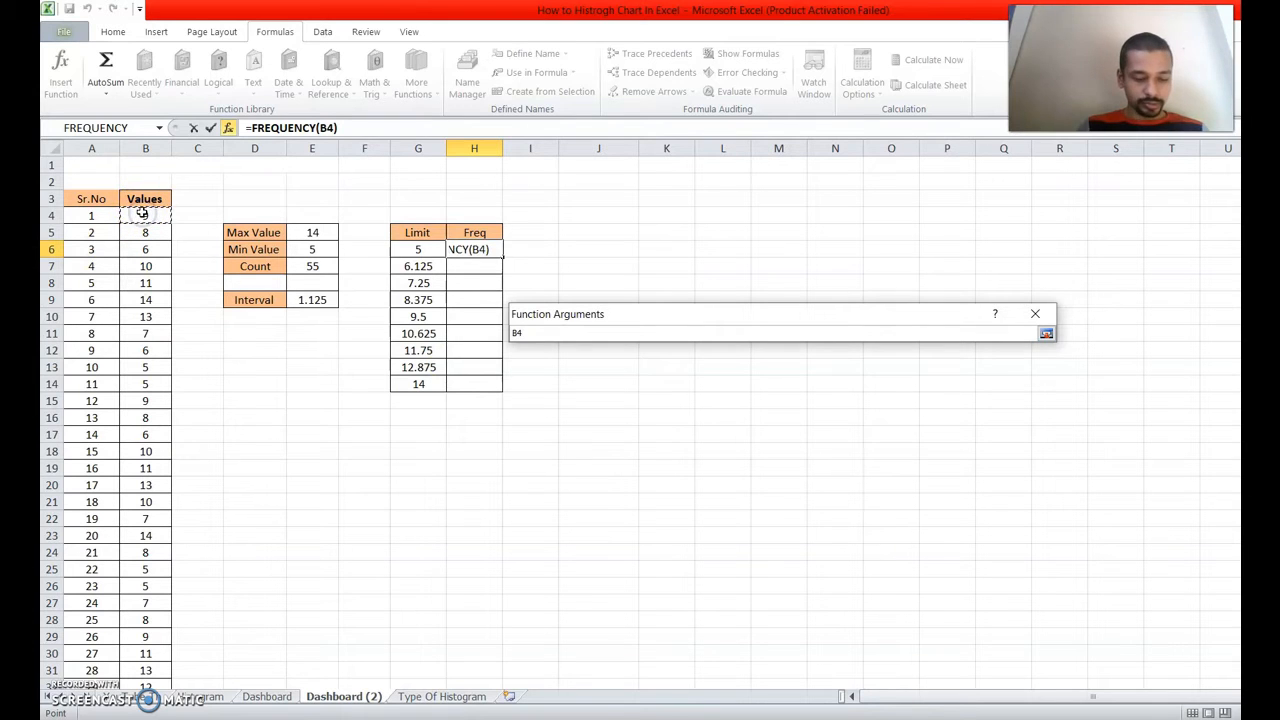
key(ctrl+shift+Down)
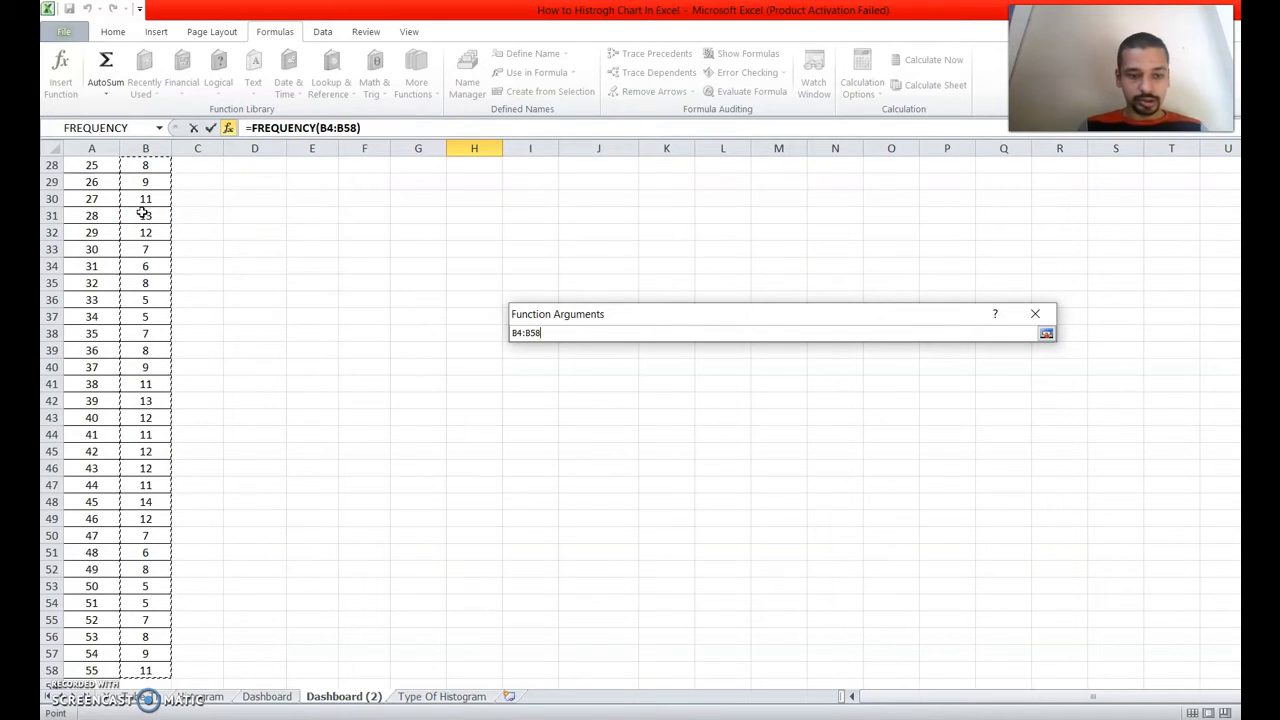
key(Return)
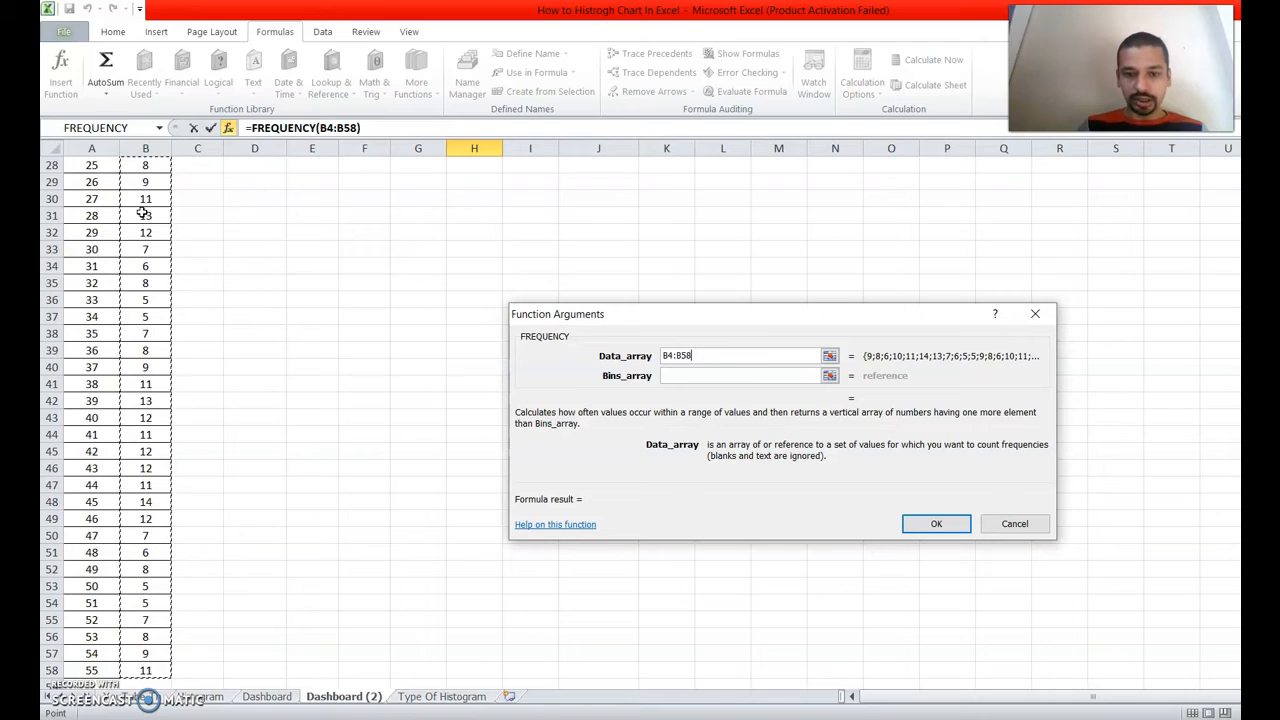
- Set the Bins_array to the limits in G6:G14 and complete the FREQUENCY formula
click(829, 376)
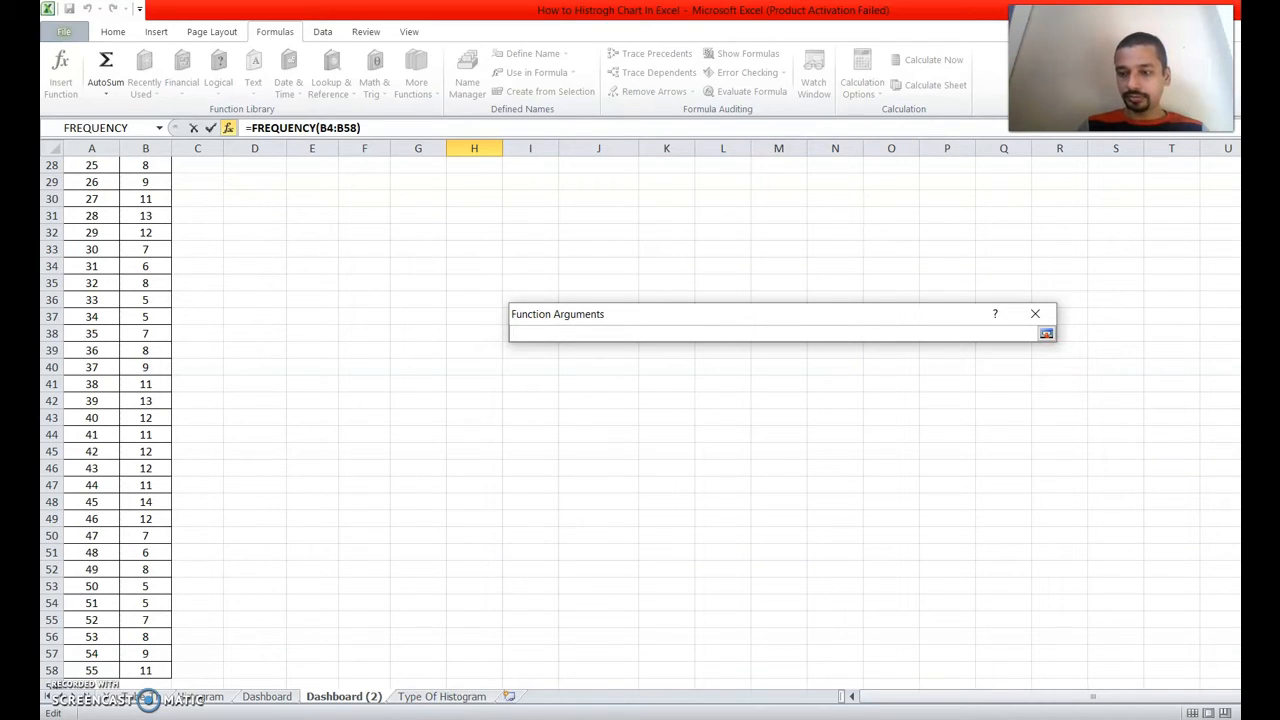
scroll(700, 284, up, 10)
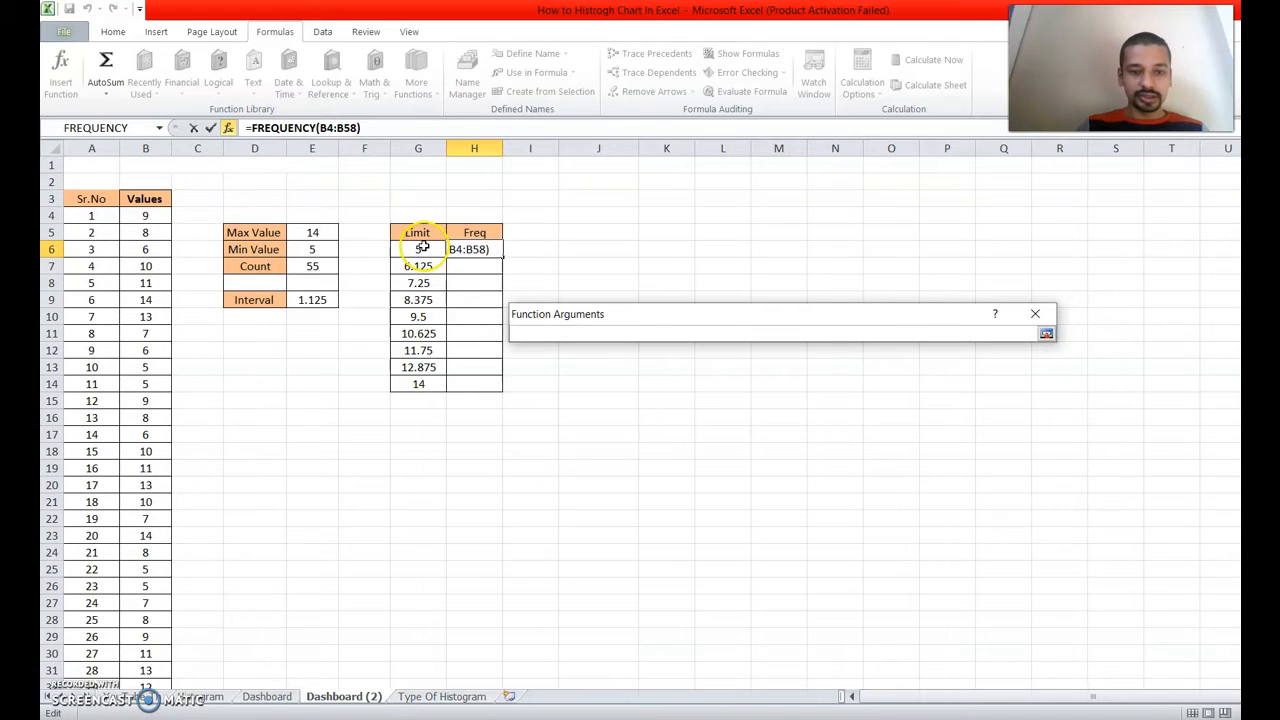
drag(423, 247, 424, 381)
key(Return)
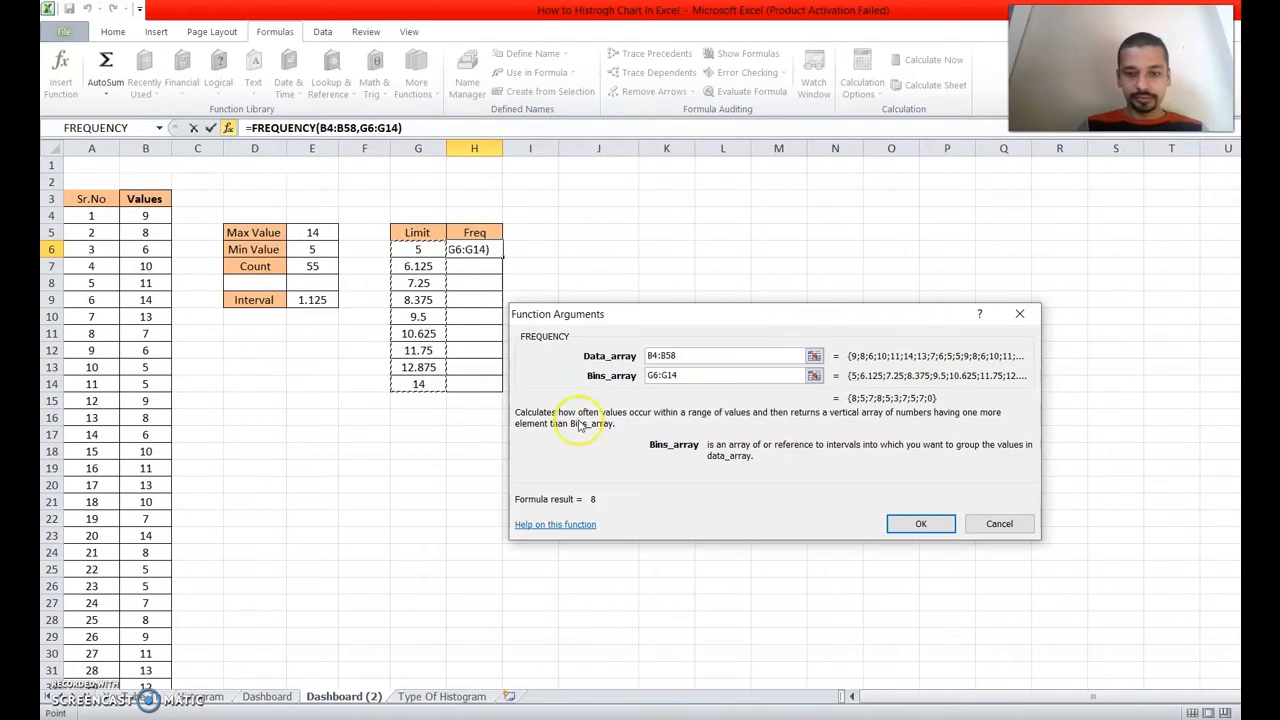
click(918, 525)
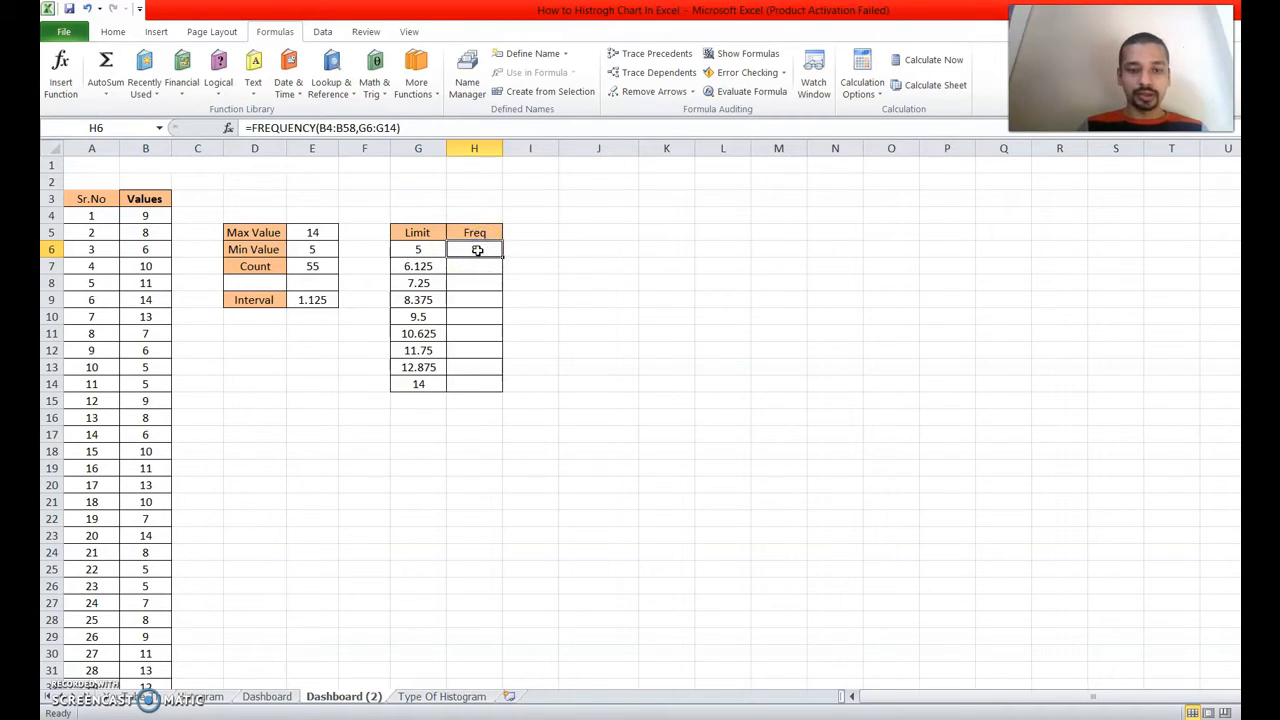
- Enter =FREQUENCY(B4:B58,G6:G14) as an array formula across H6:H14 to fill the Freq column
drag(478, 249, 474, 384)
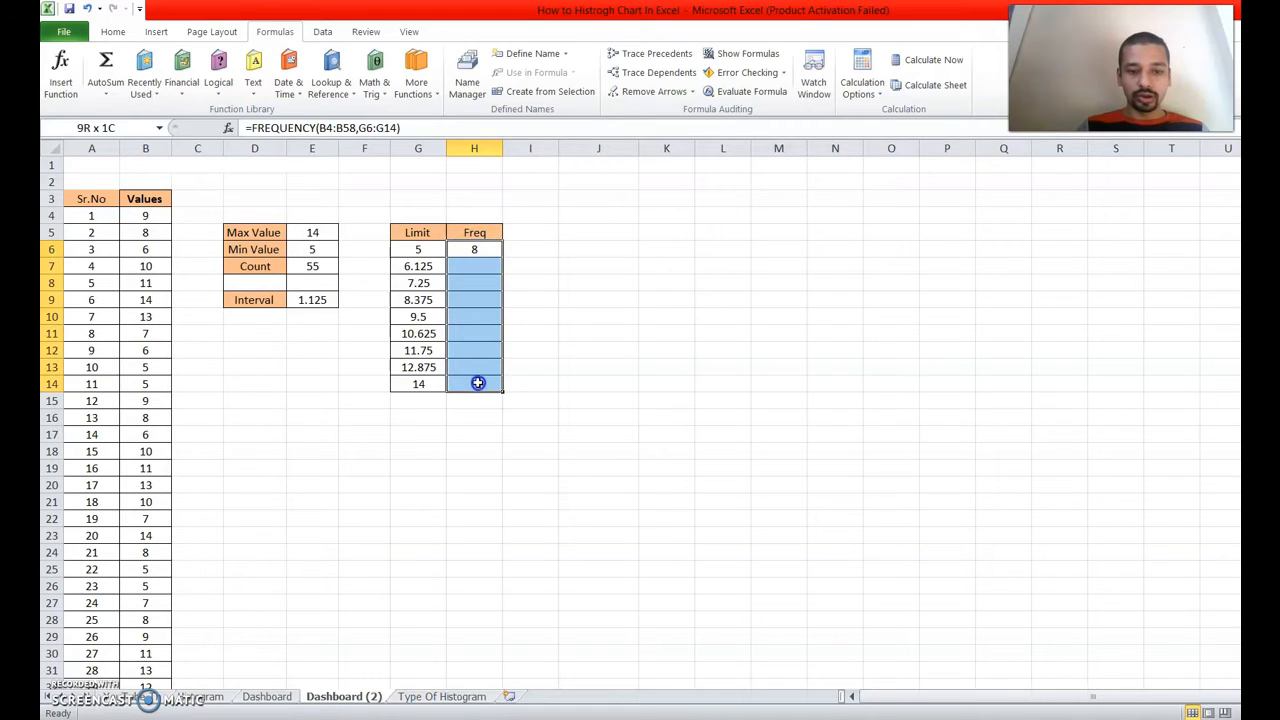
click(408, 129)
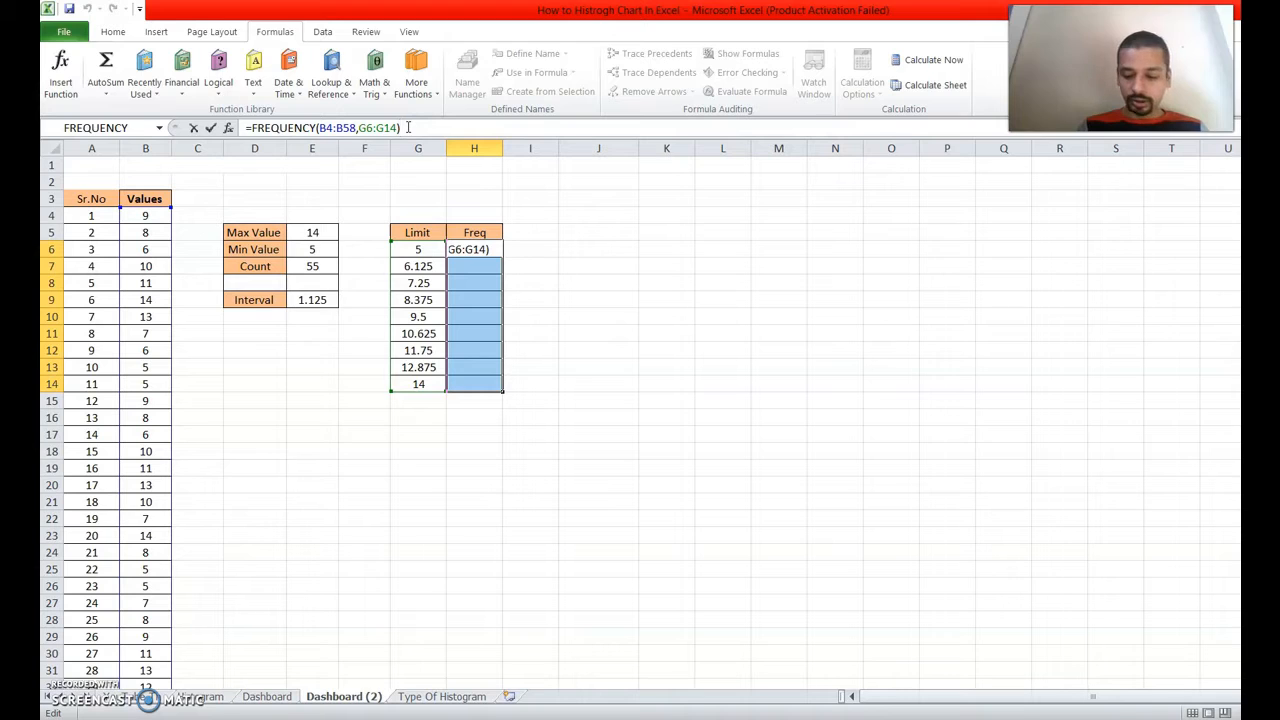
key(ctrl+shift+Return)
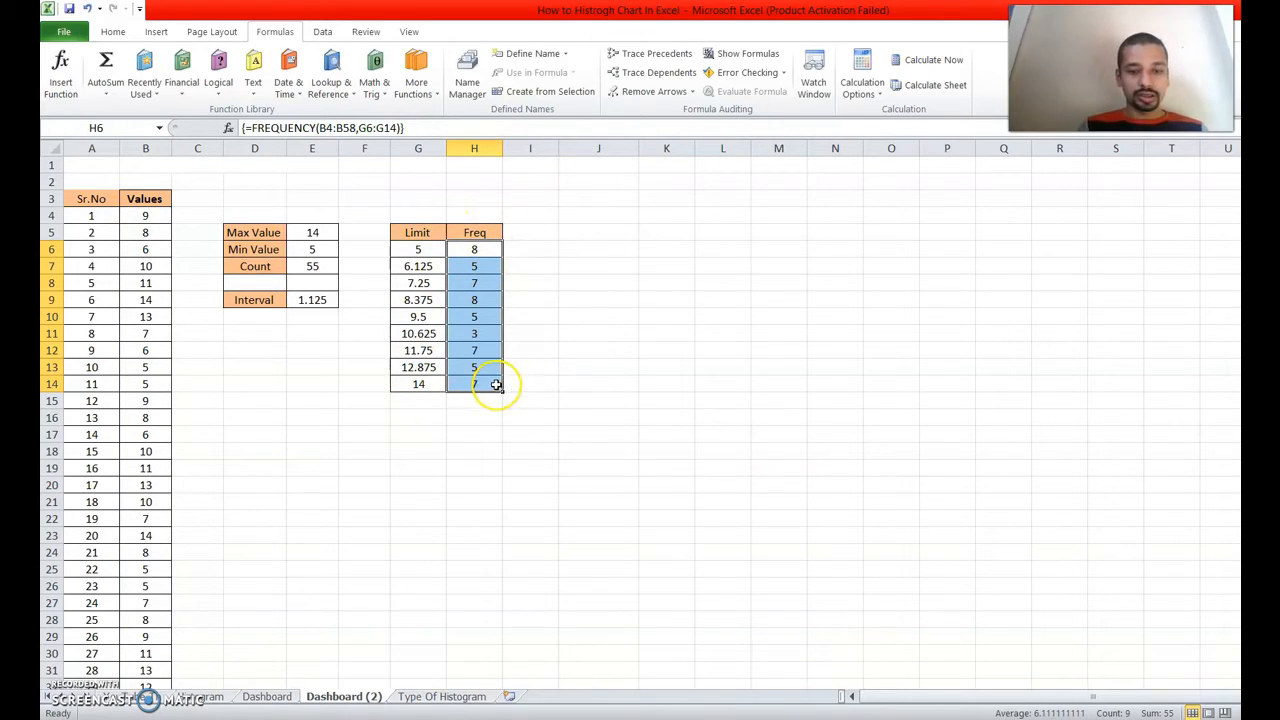
click(673, 388)
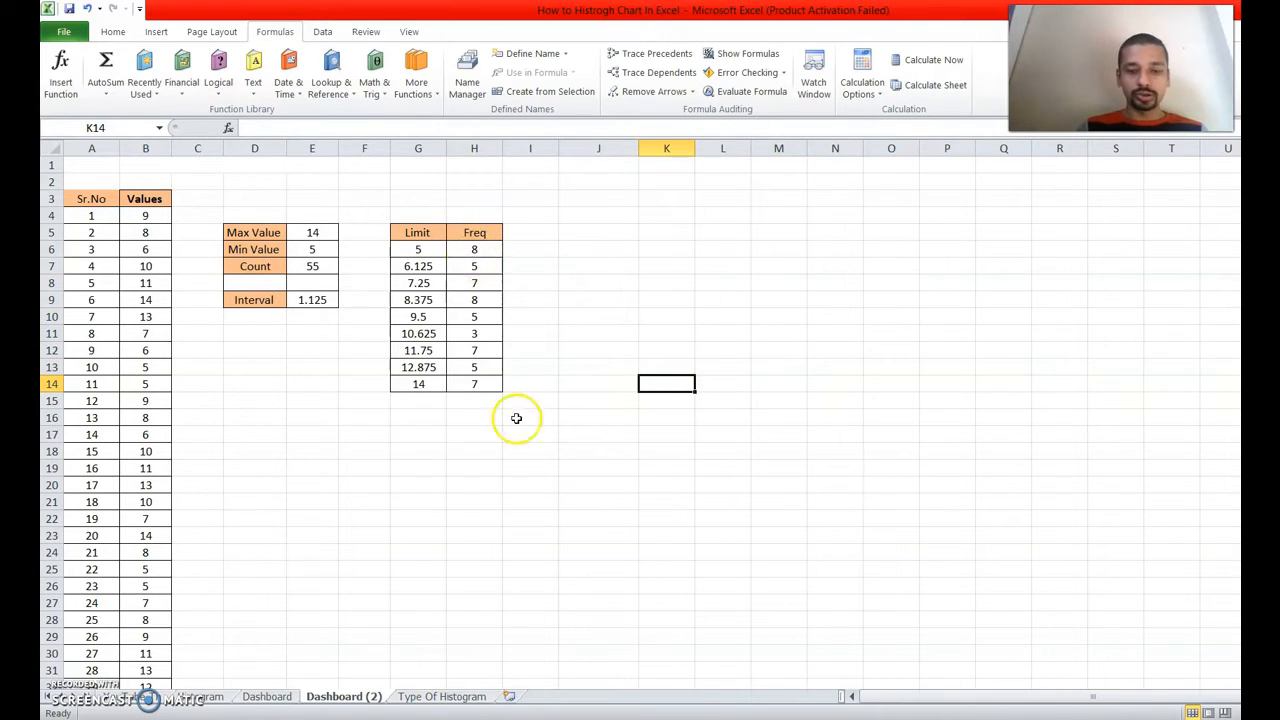
- Insert an empty 2-D clustered column chart on the sheet
click(156, 32)
click(352, 90)
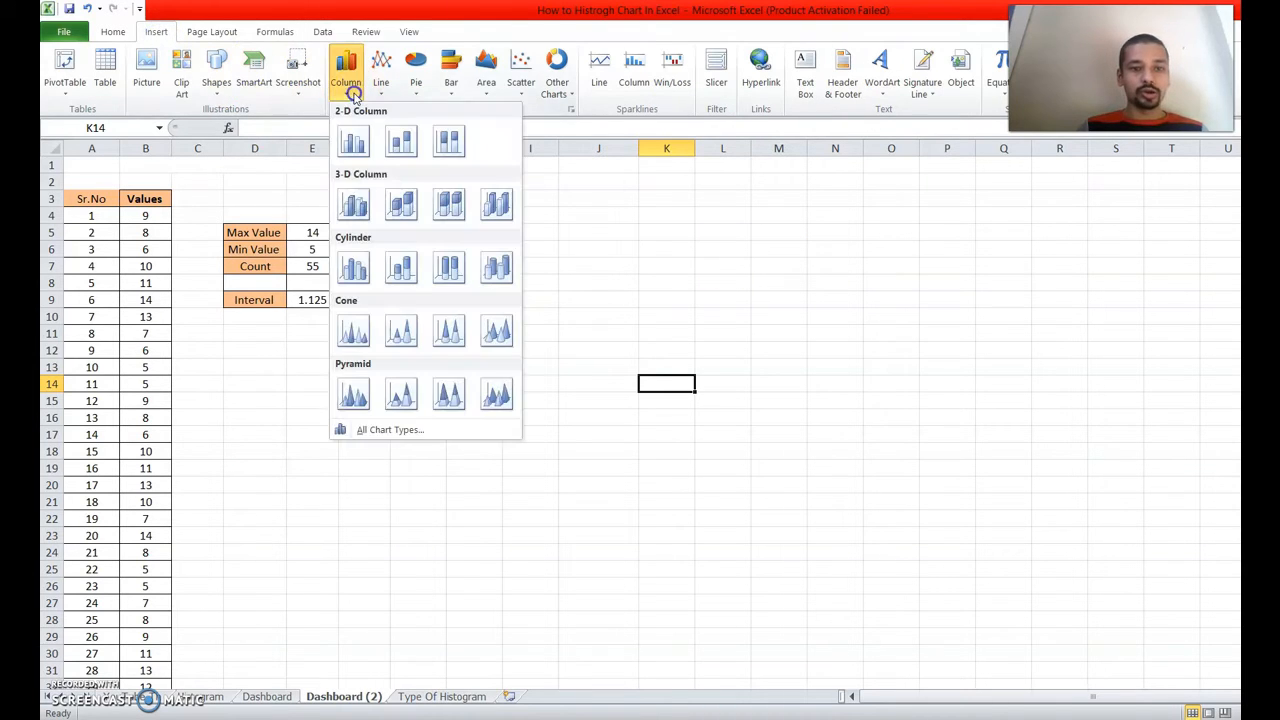
click(352, 141)
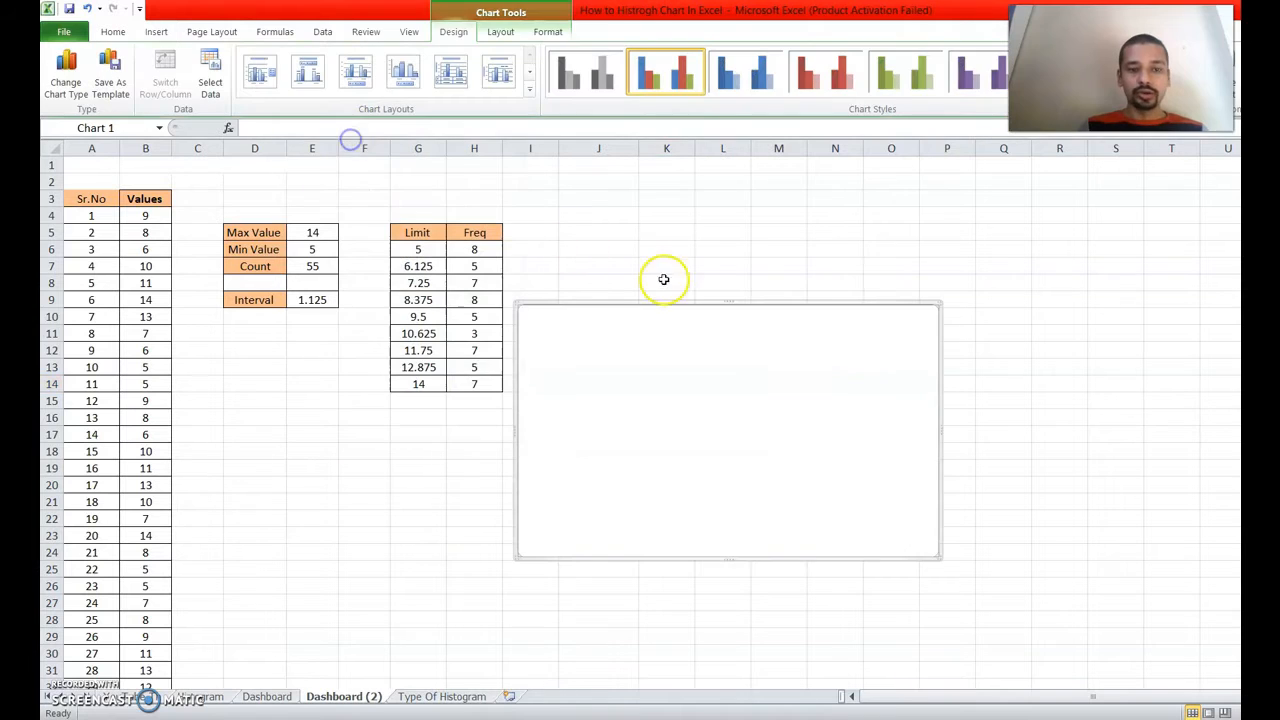
- Move the empty chart beside the Limit and Freq table and enlarge it to span about rows 3 to 30
drag(814, 352, 873, 266)
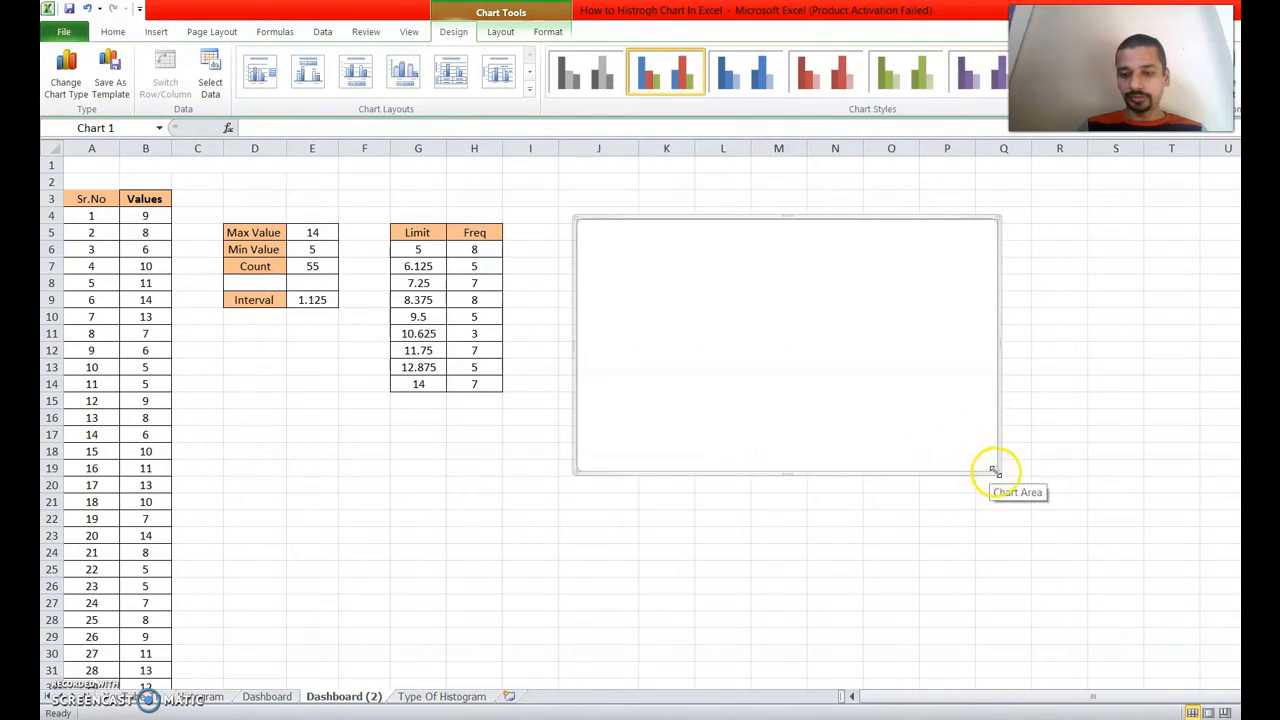
drag(995, 471, 1208, 658)
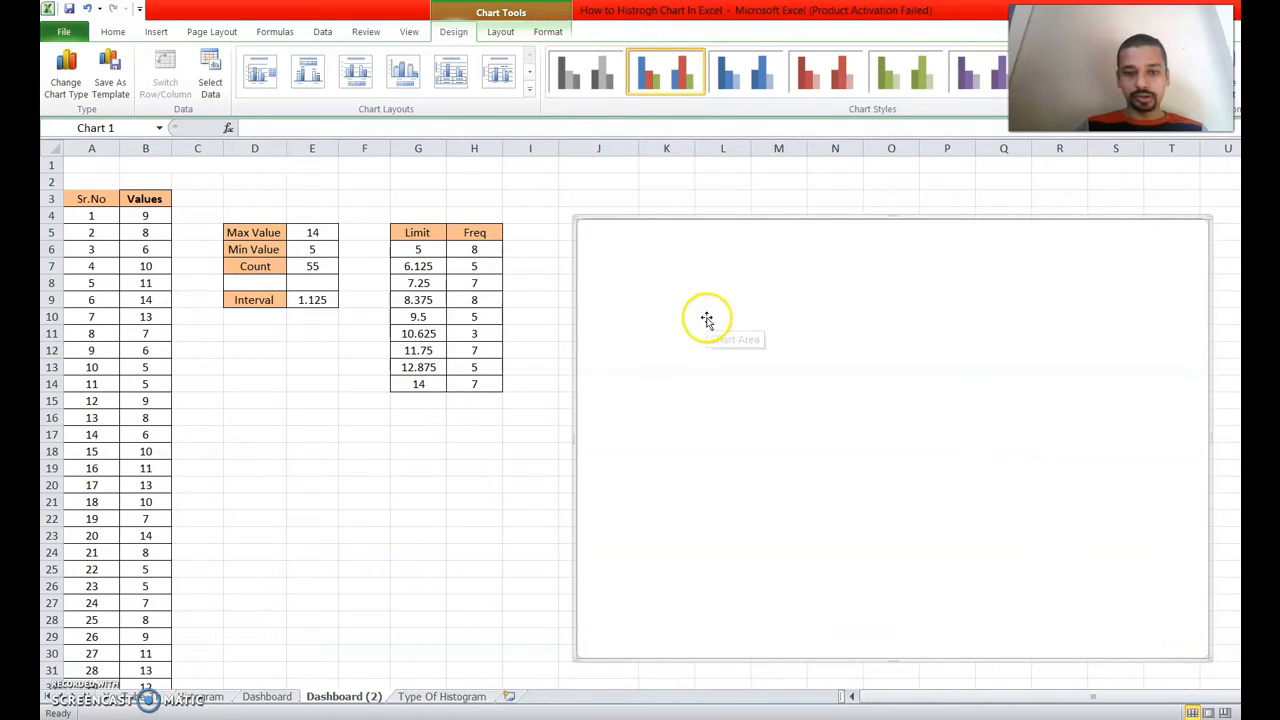
drag(574, 216, 541, 193)
- Set the chart's data range to the frequencies in H6:H14
right_click(744, 340)
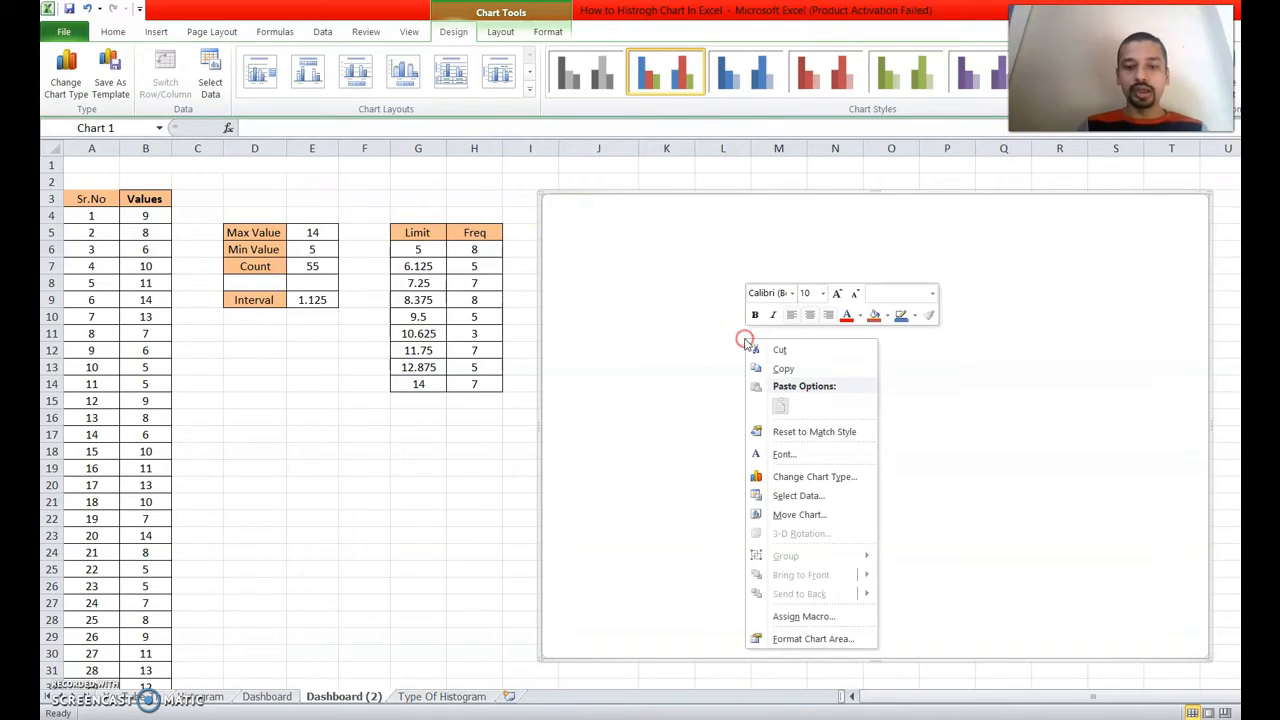
click(797, 495)
drag(475, 251, 484, 380)
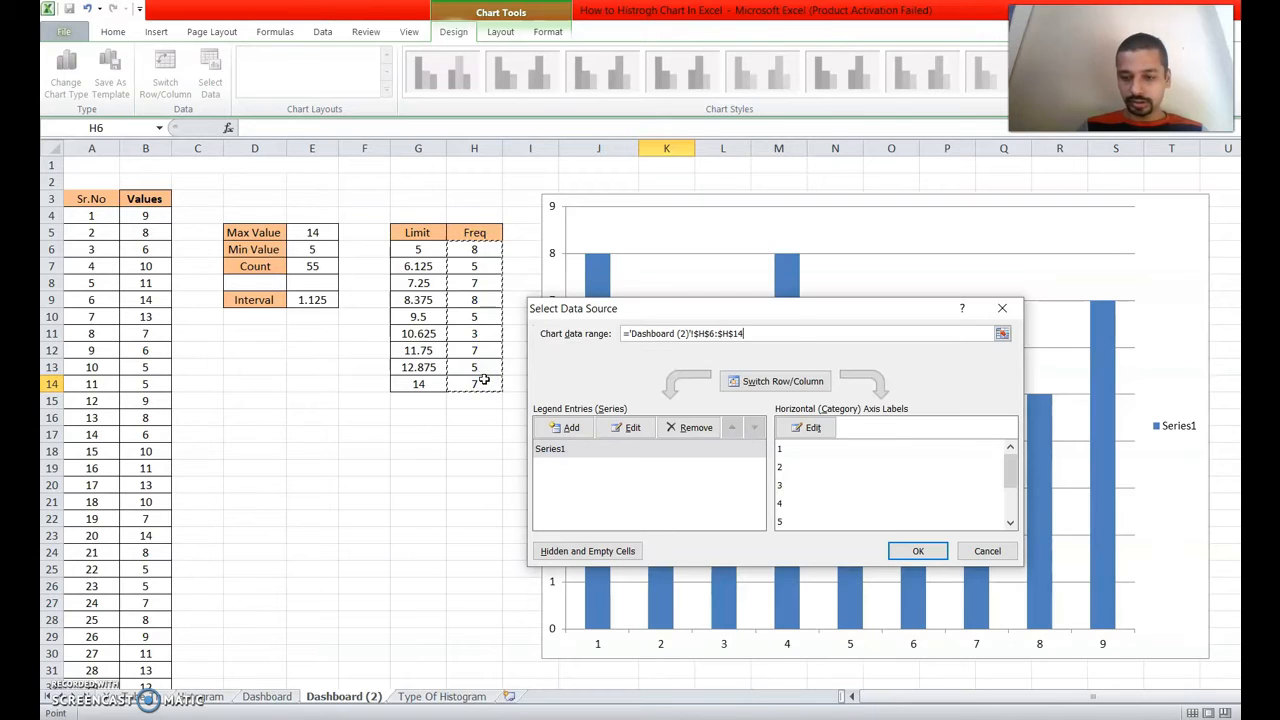
key(Return)
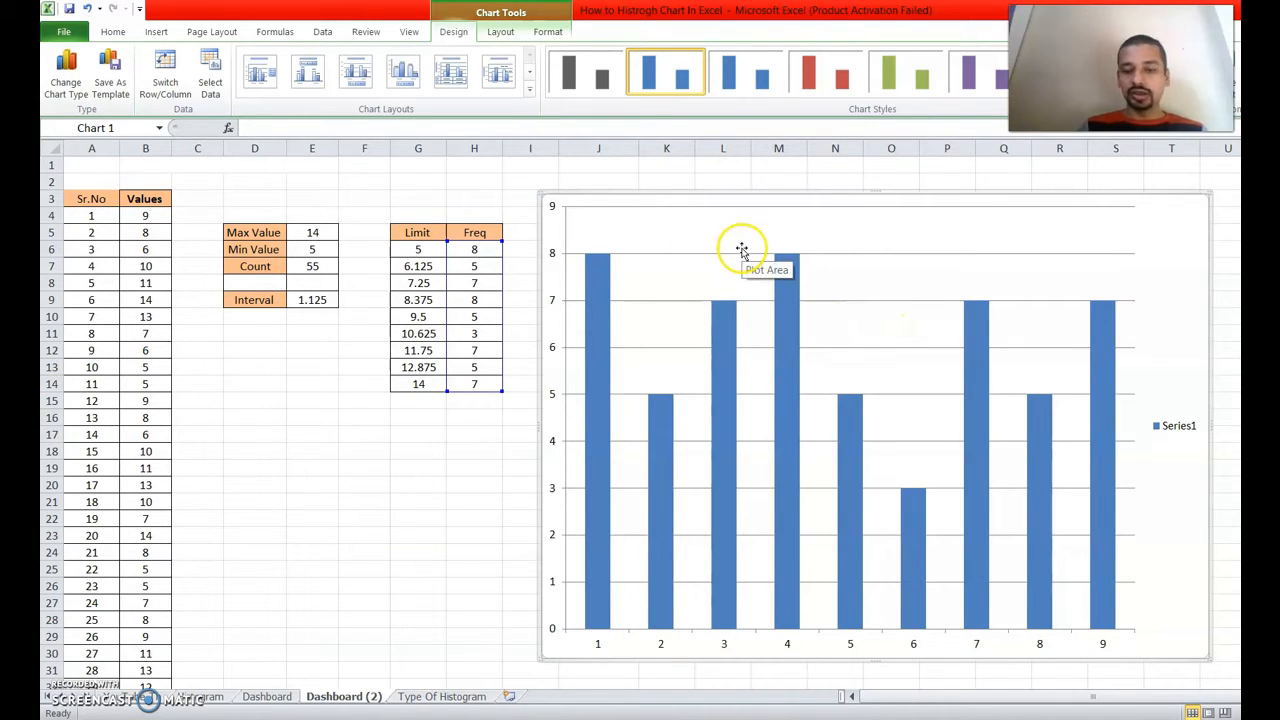
- Set the gap width of the chart's column series to 0%
click(852, 436)
right_click(851, 437)
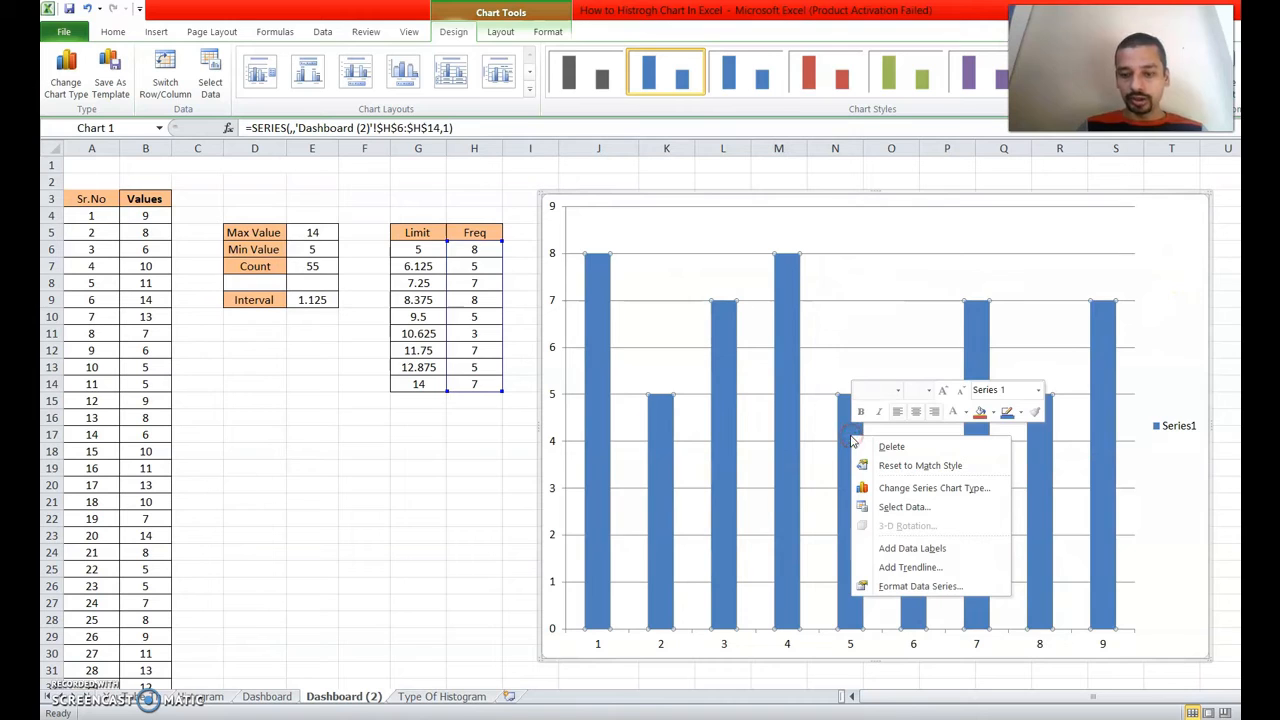
click(905, 587)
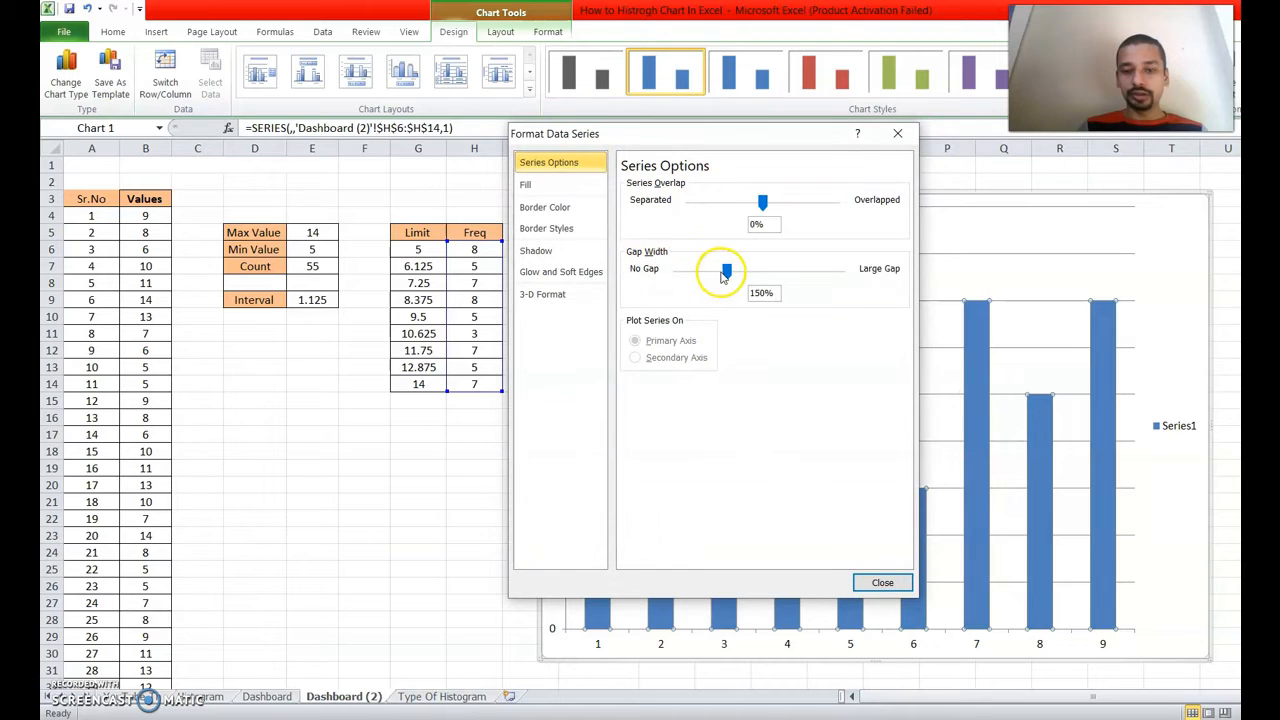
drag(722, 276, 669, 271)
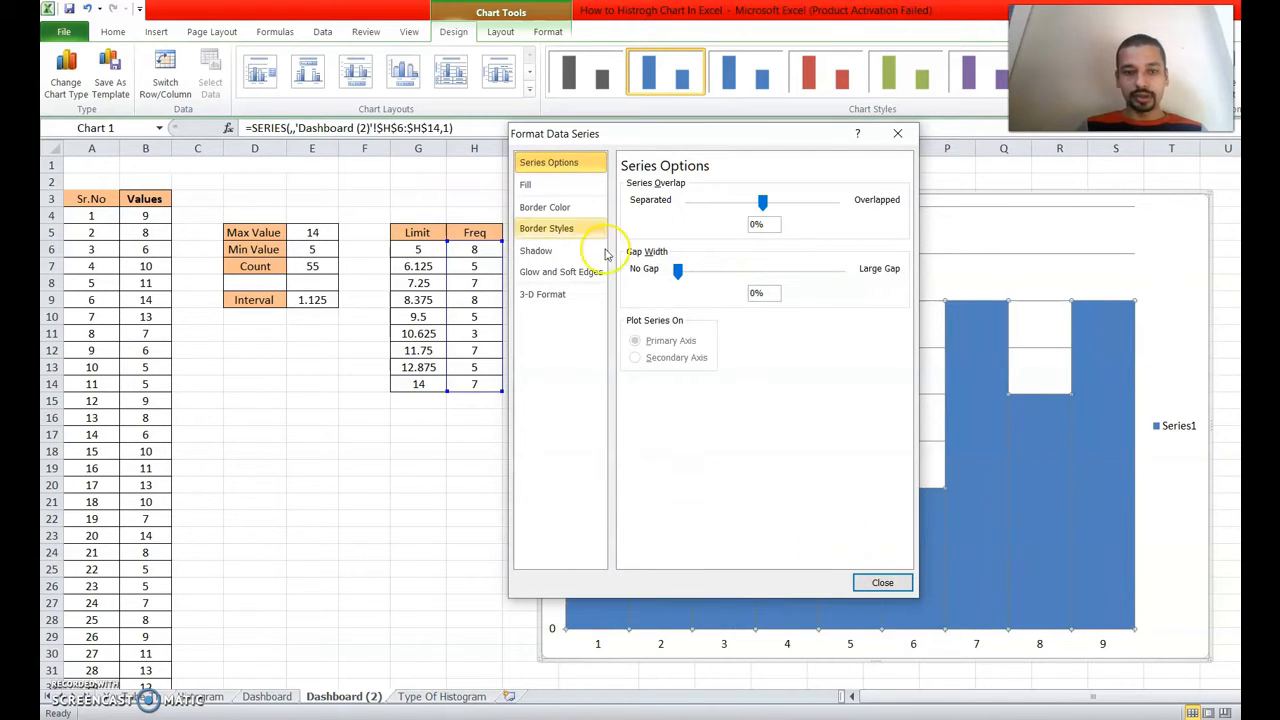
- Give the column series a solid black border line
click(555, 207)
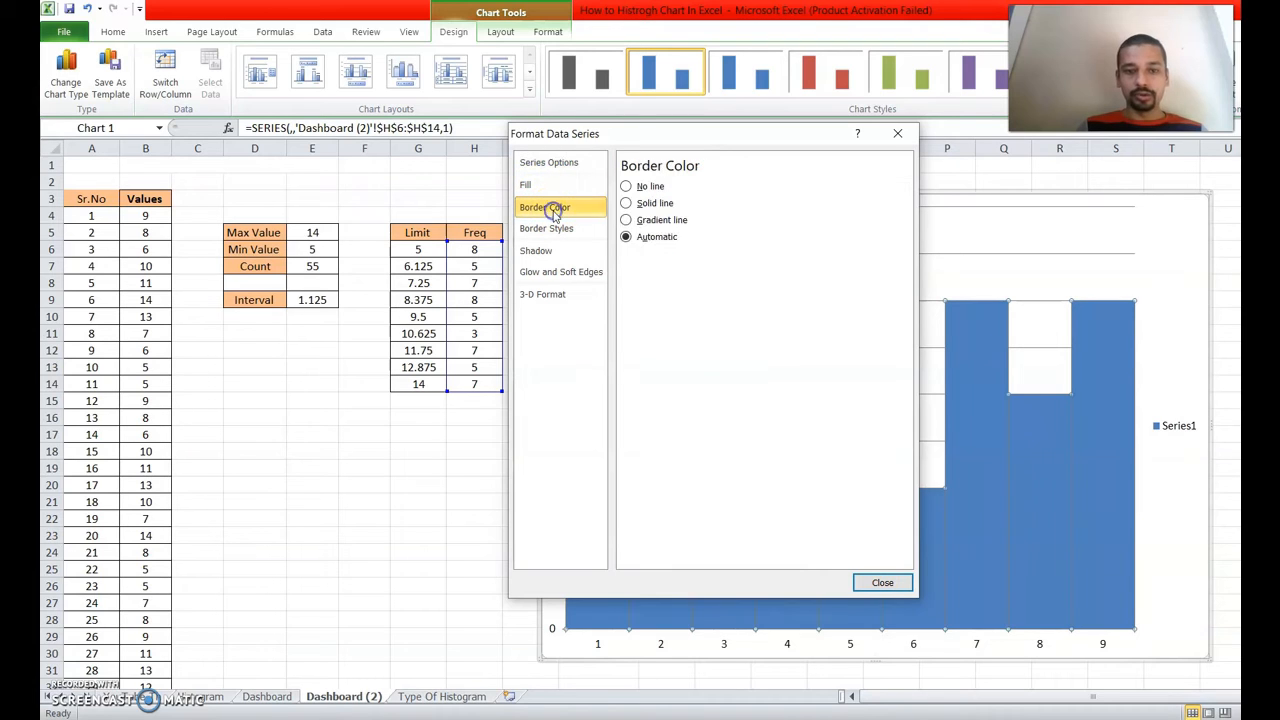
click(640, 203)
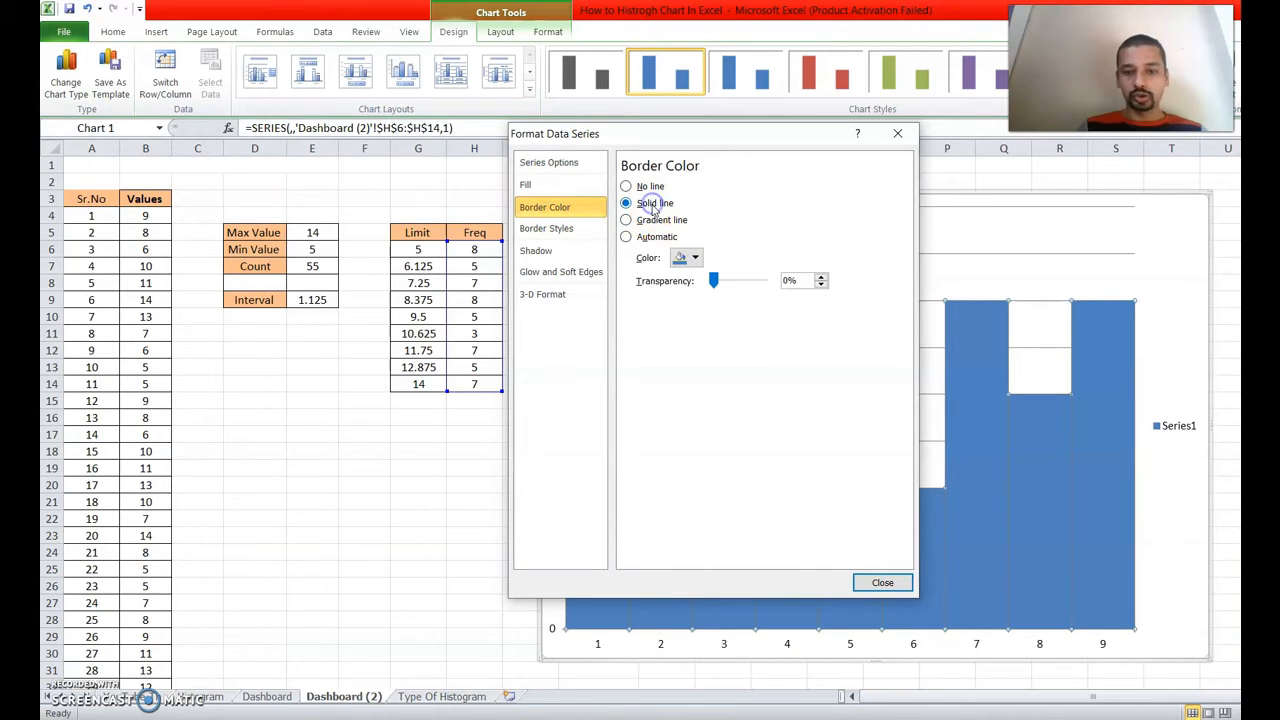
click(690, 259)
click(691, 296)
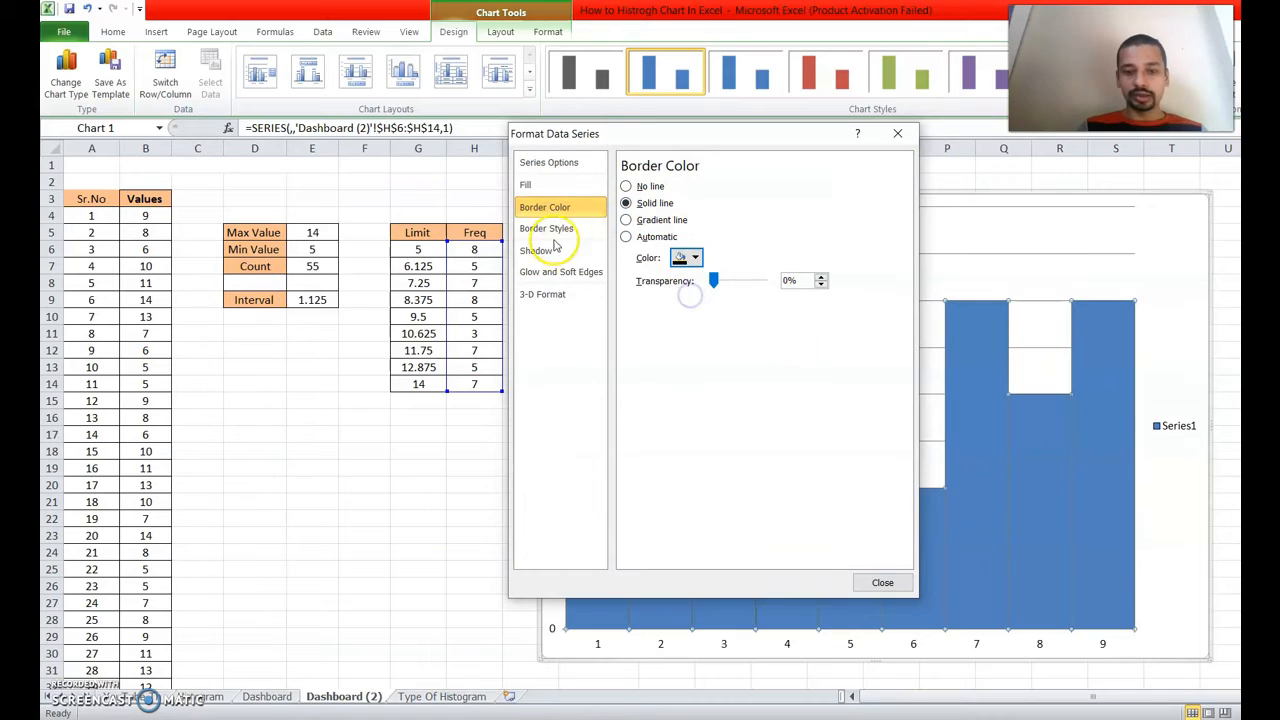
- Set the column series' border width to 1.5 pt and close the series formatting
click(545, 229)
click(745, 181)
click(745, 181)
click(745, 181)
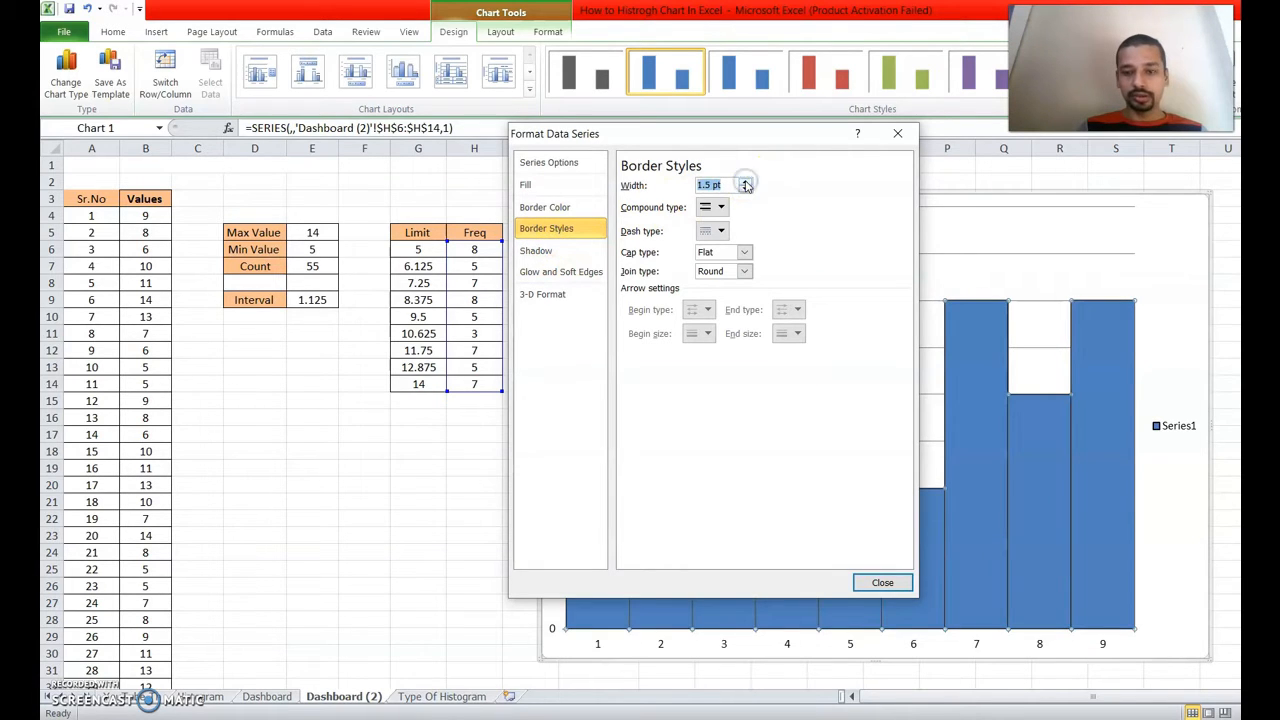
click(882, 582)
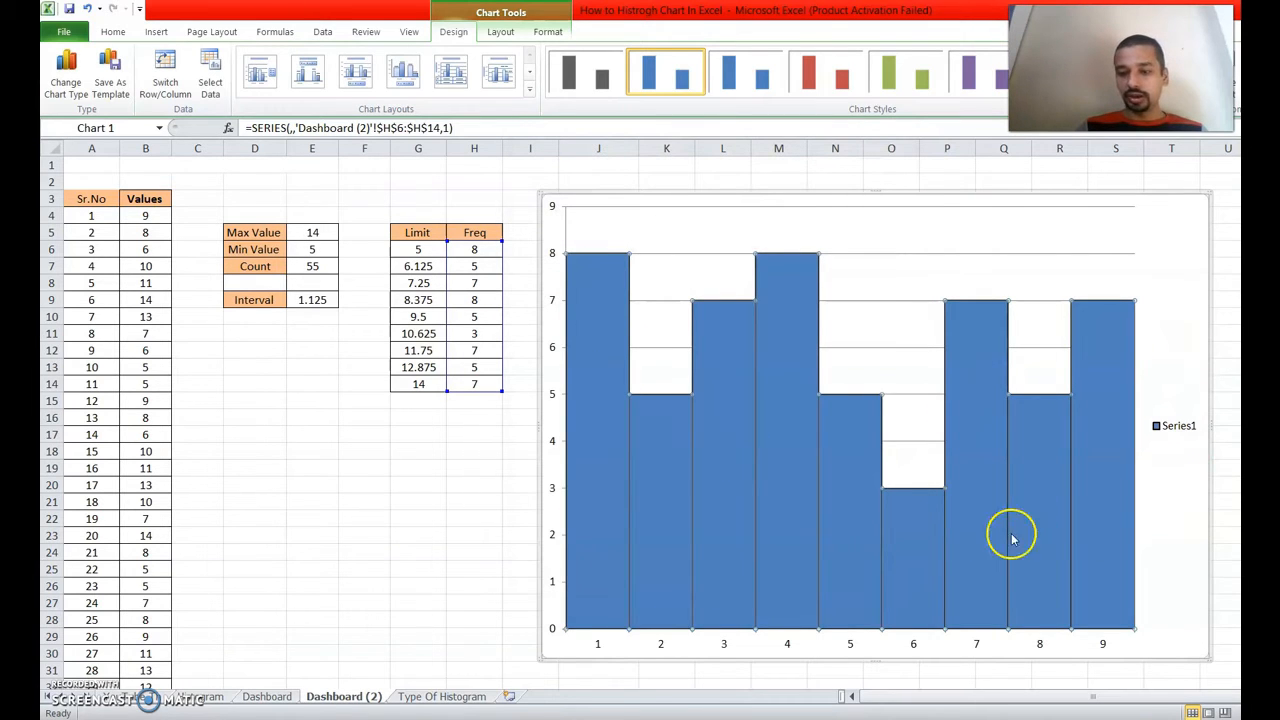
- Delete the legend and the major horizontal gridlines from the histogram chart
click(1183, 432)
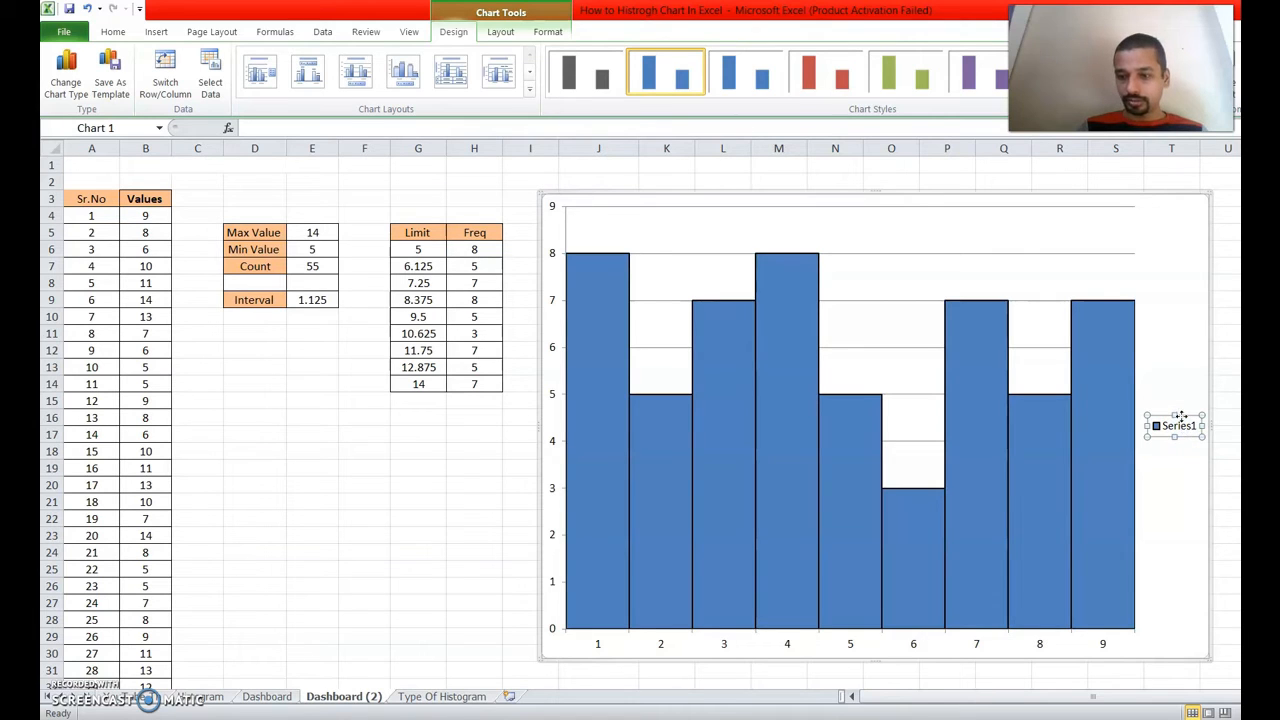
key(Delete)
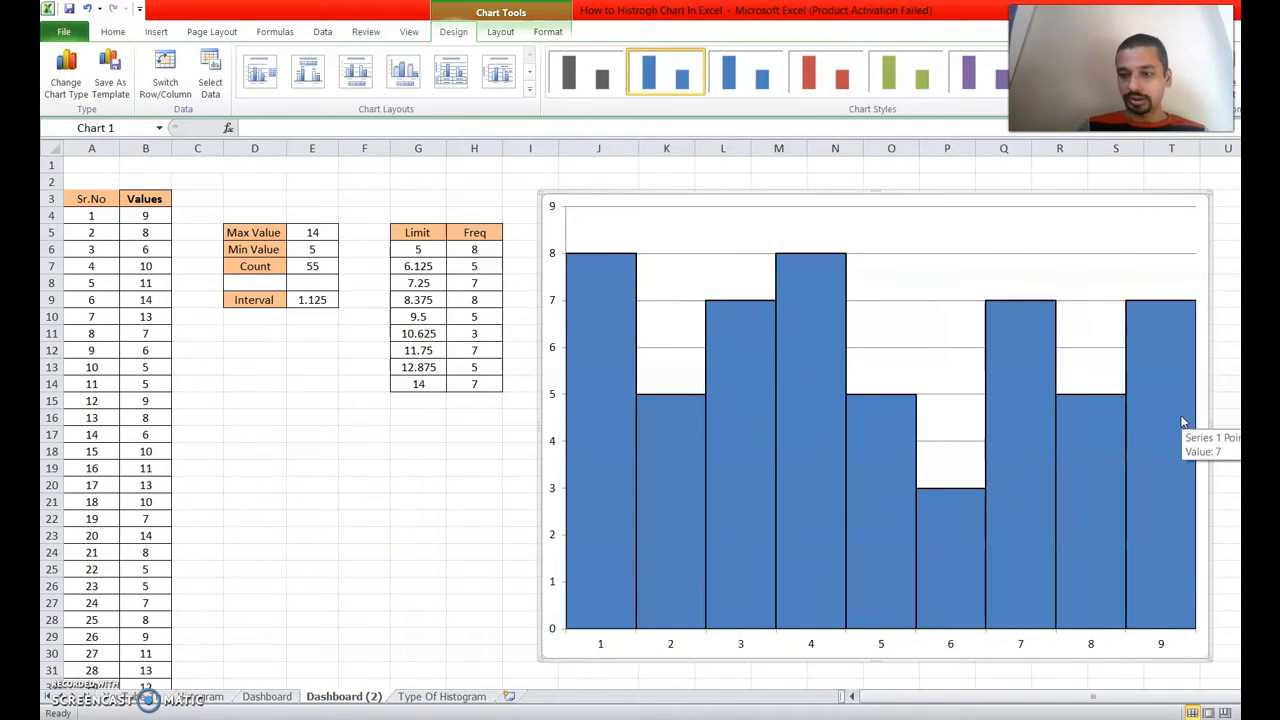
double_click(1116, 260)
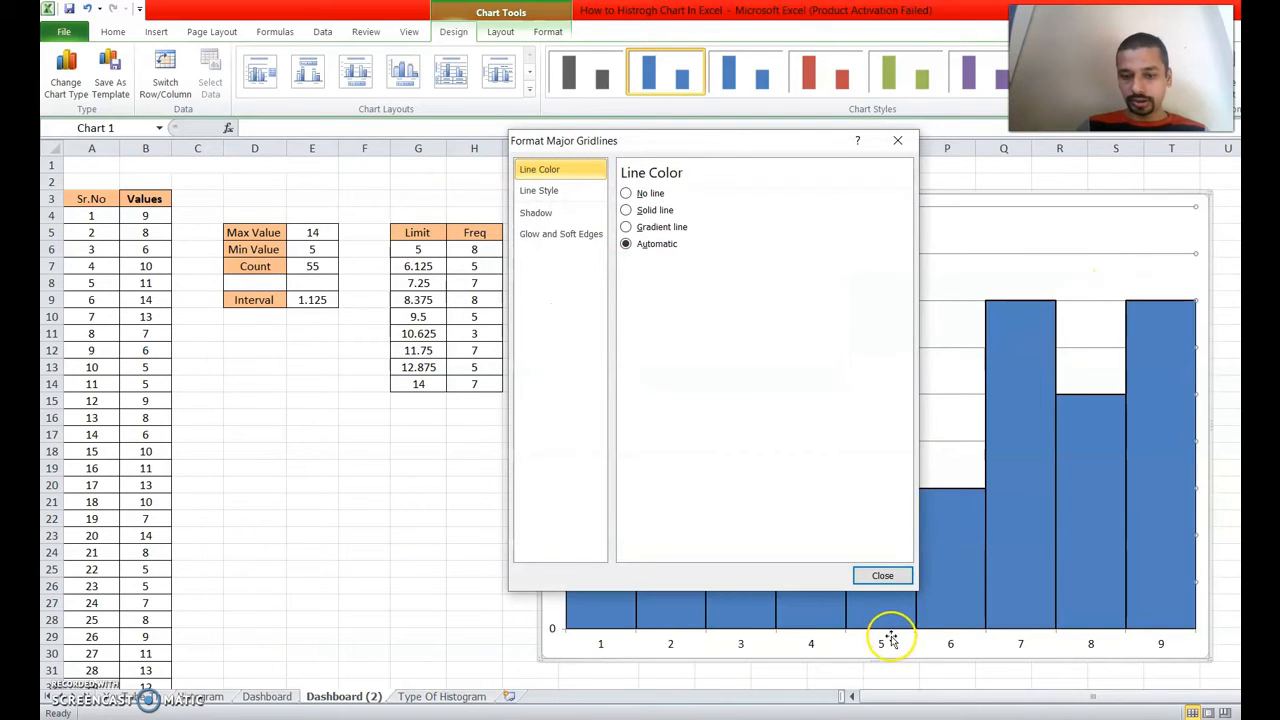
click(882, 575)
key(Delete)
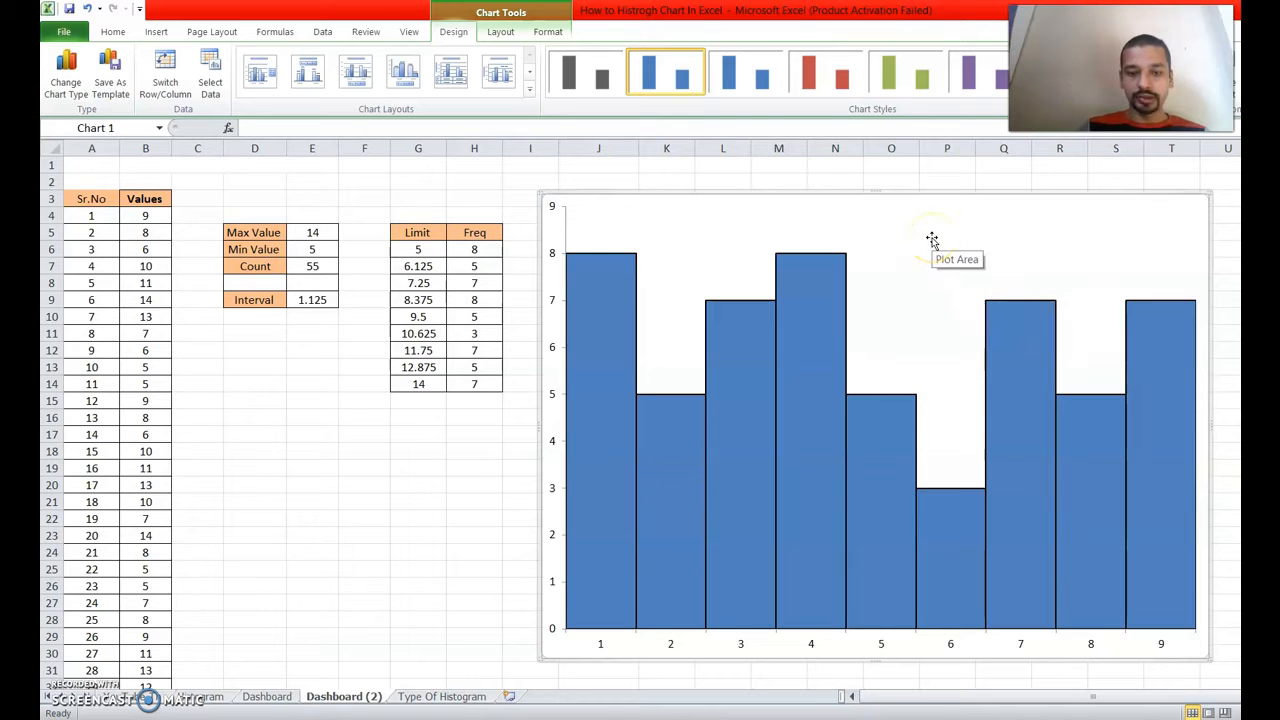
- Add data labels to the column series and deselect the chart
click(833, 327)
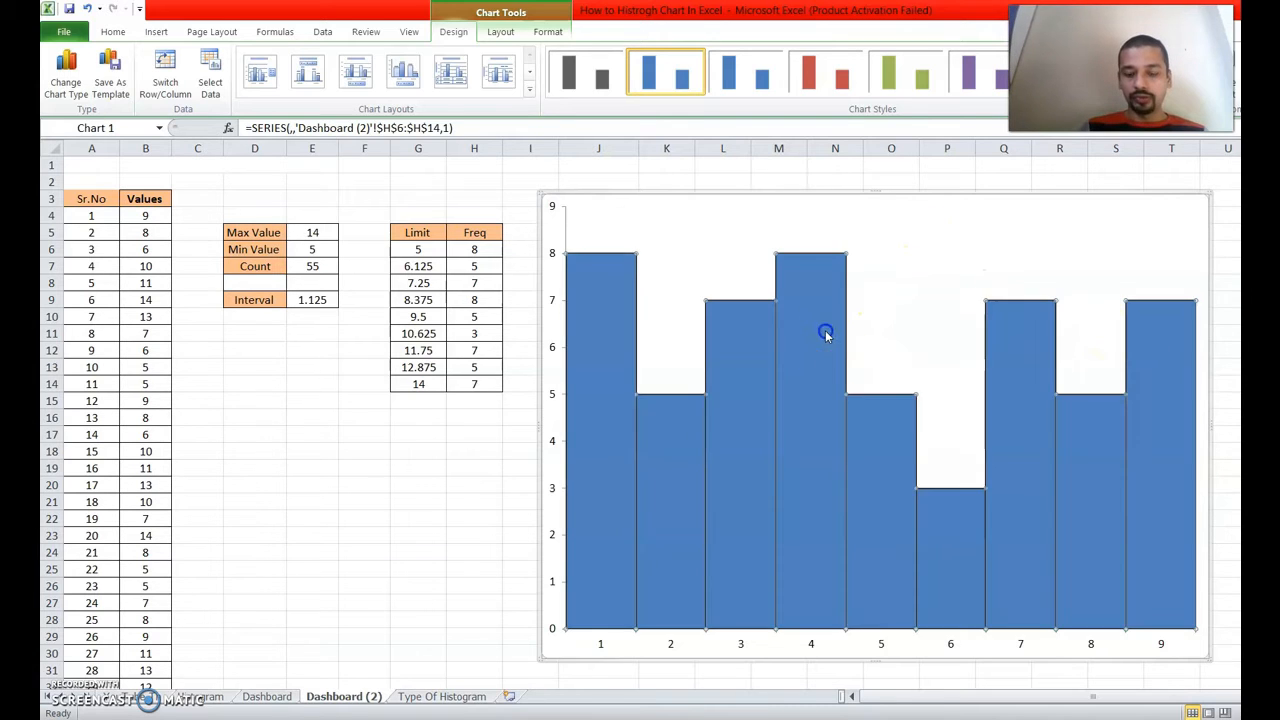
right_click(825, 333)
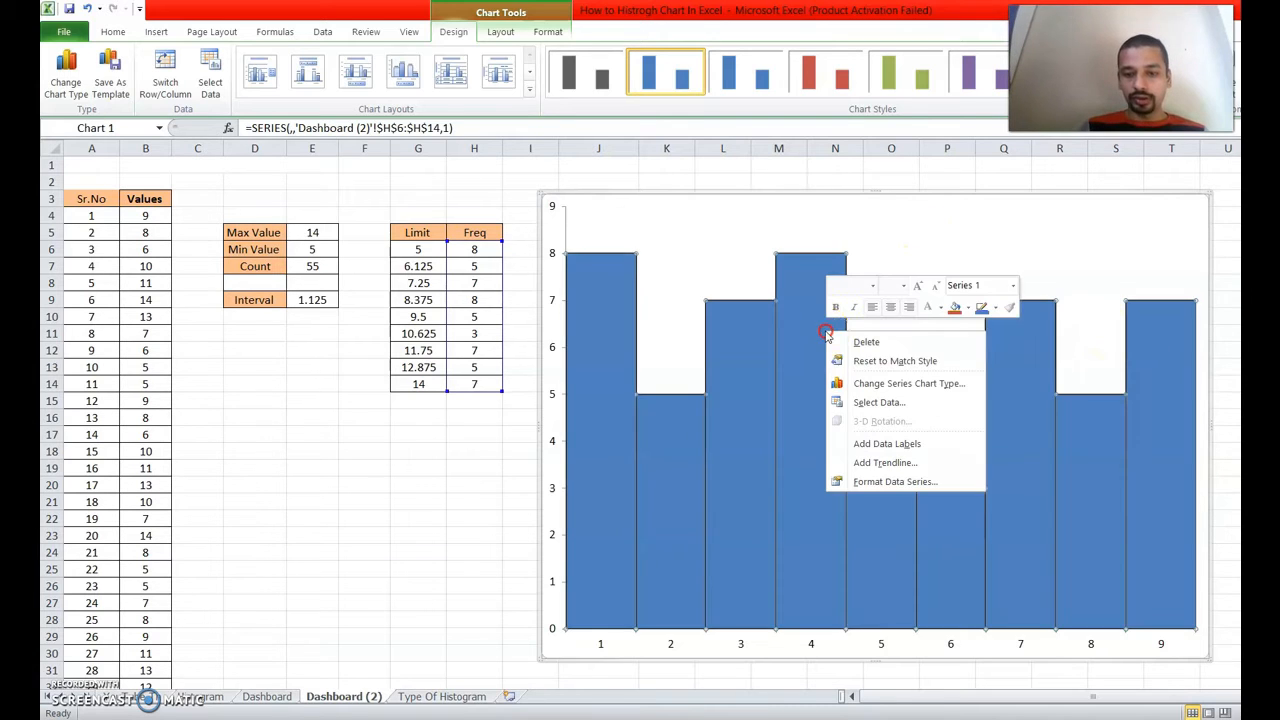
click(885, 445)
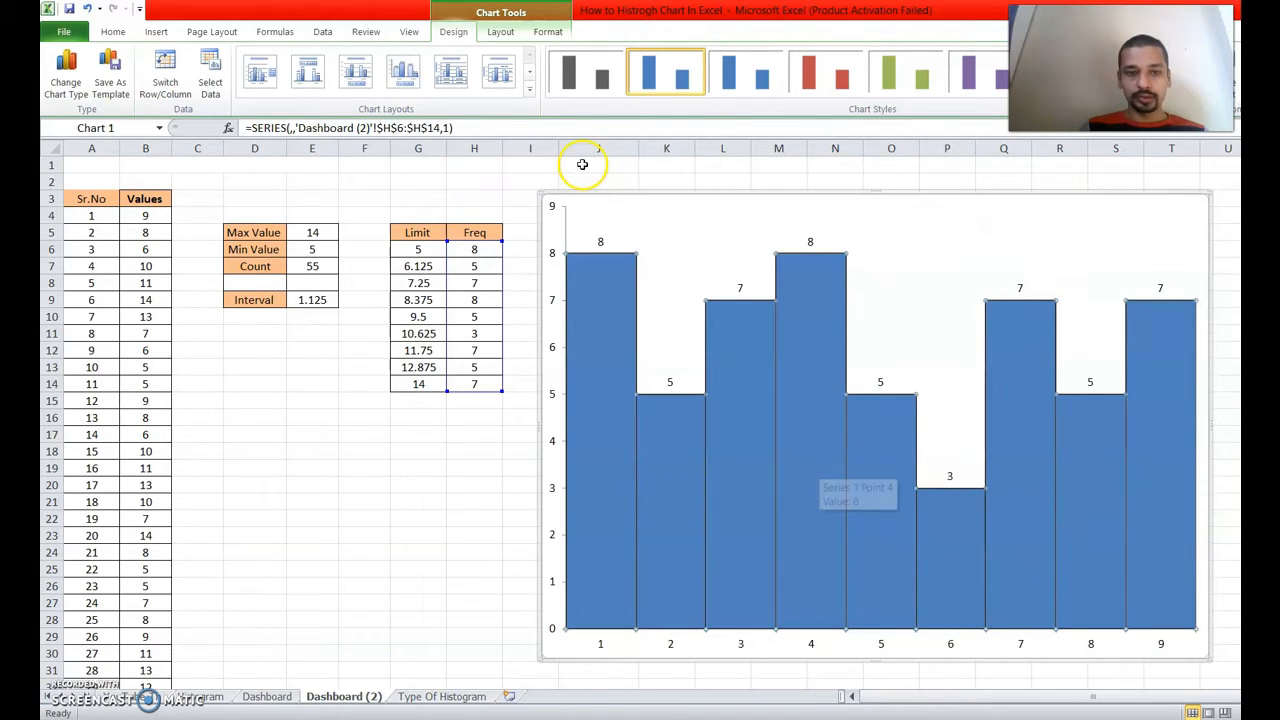
click(955, 244)
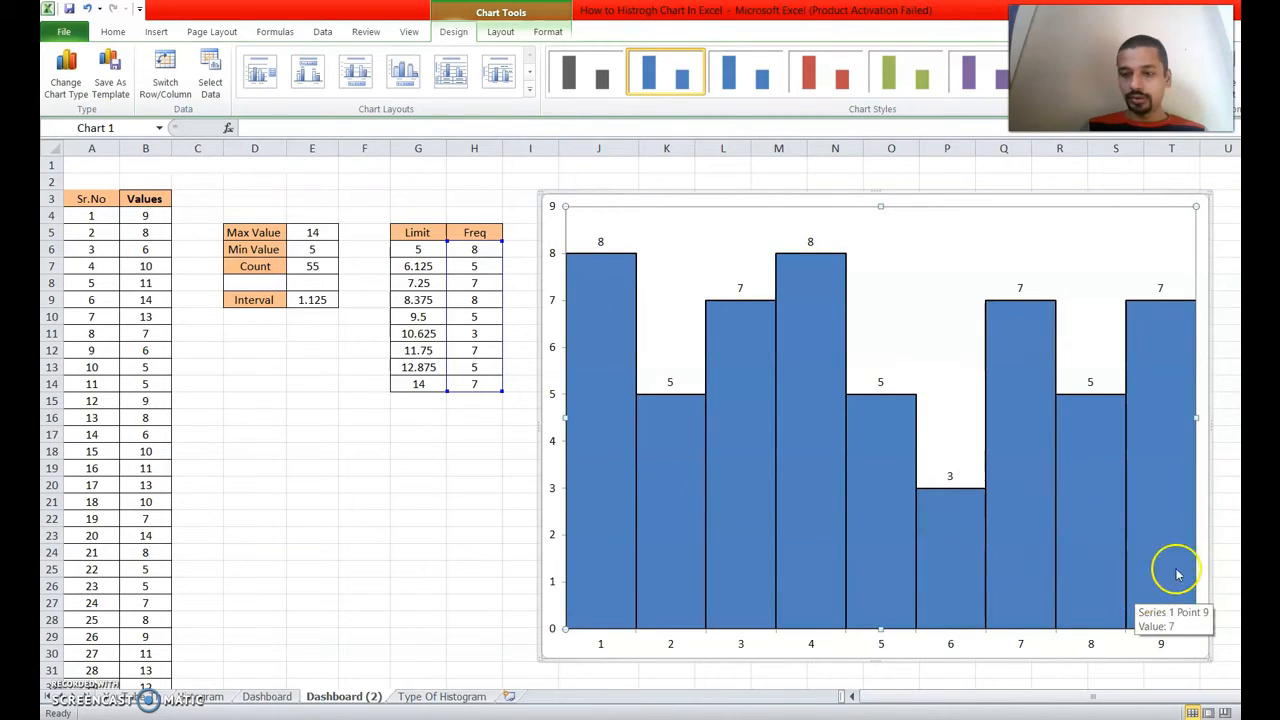
click(1264, 502)
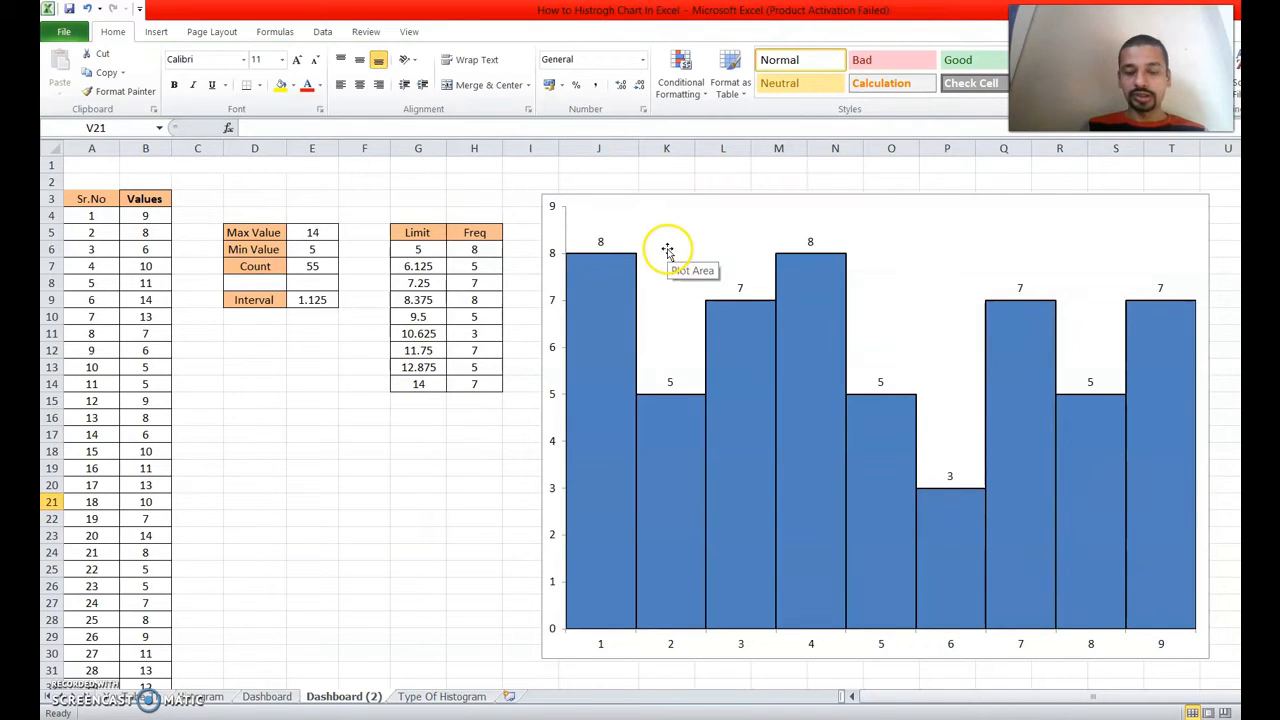
- View the example distribution shapes on the Type Of Histogram sheet and return to the Dashboard (2) sheet to compare the chart
click(441, 696)
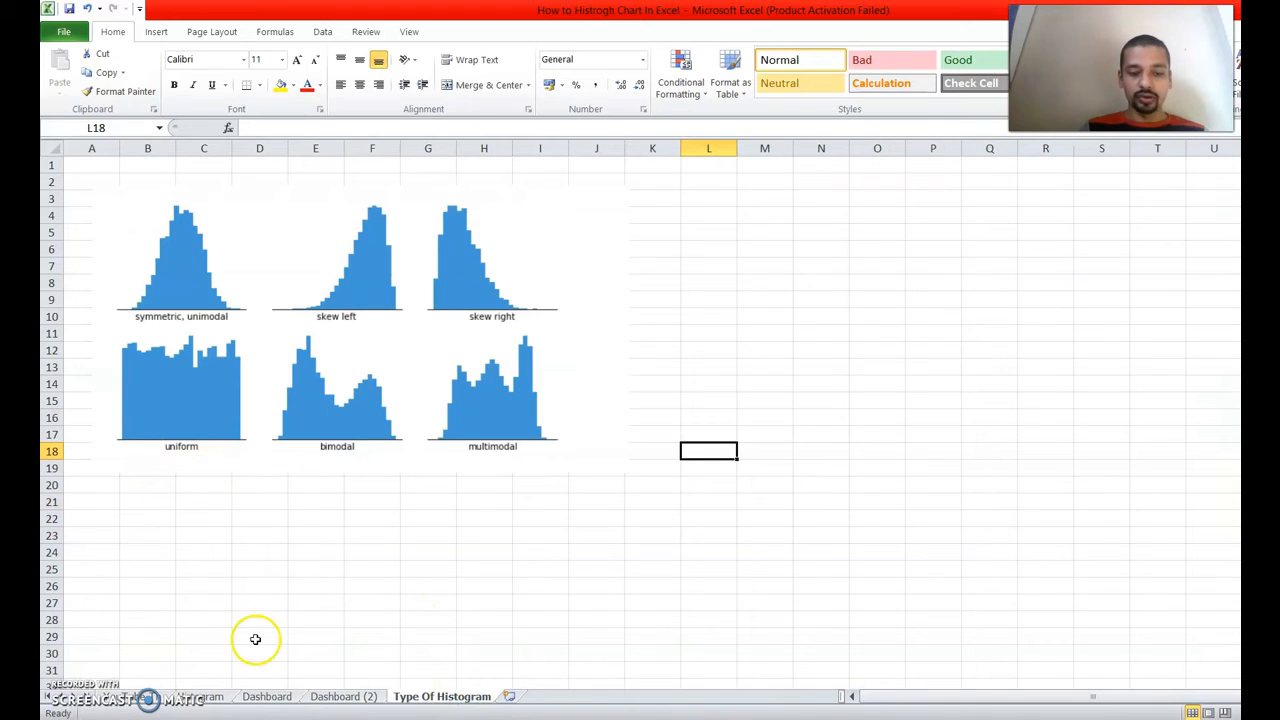
click(332, 695)
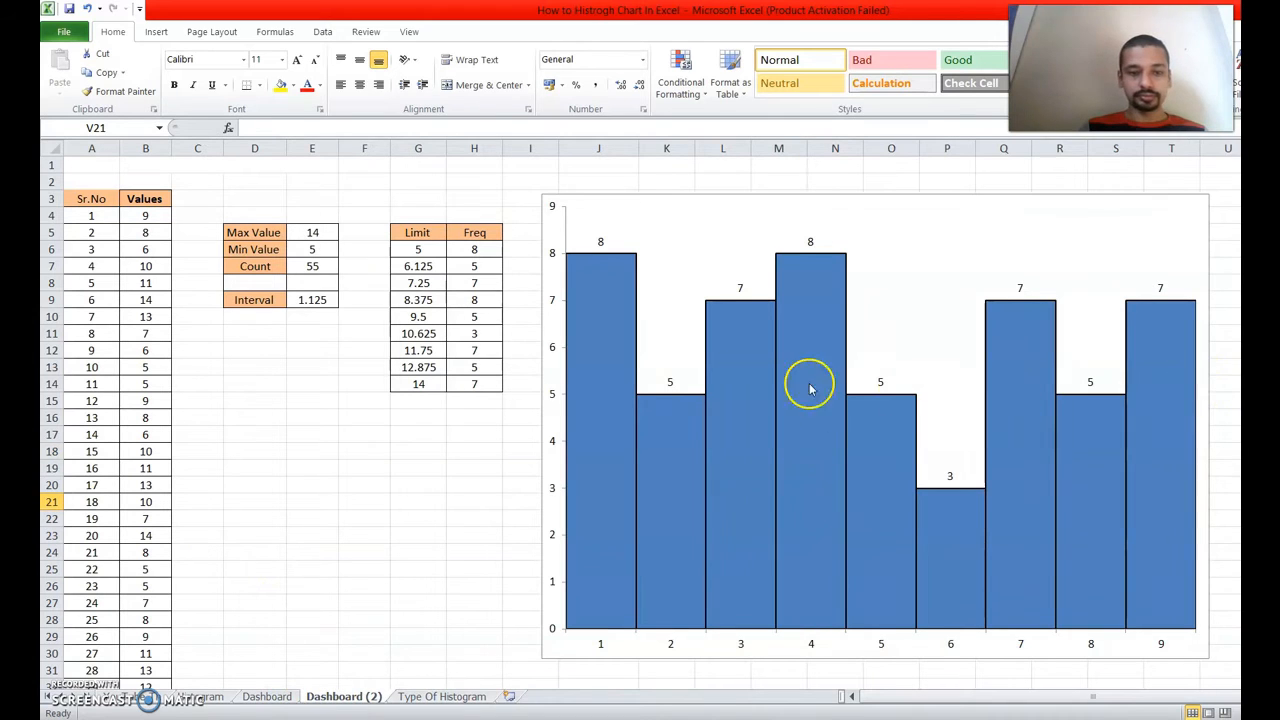
mouse_move(581, 323)
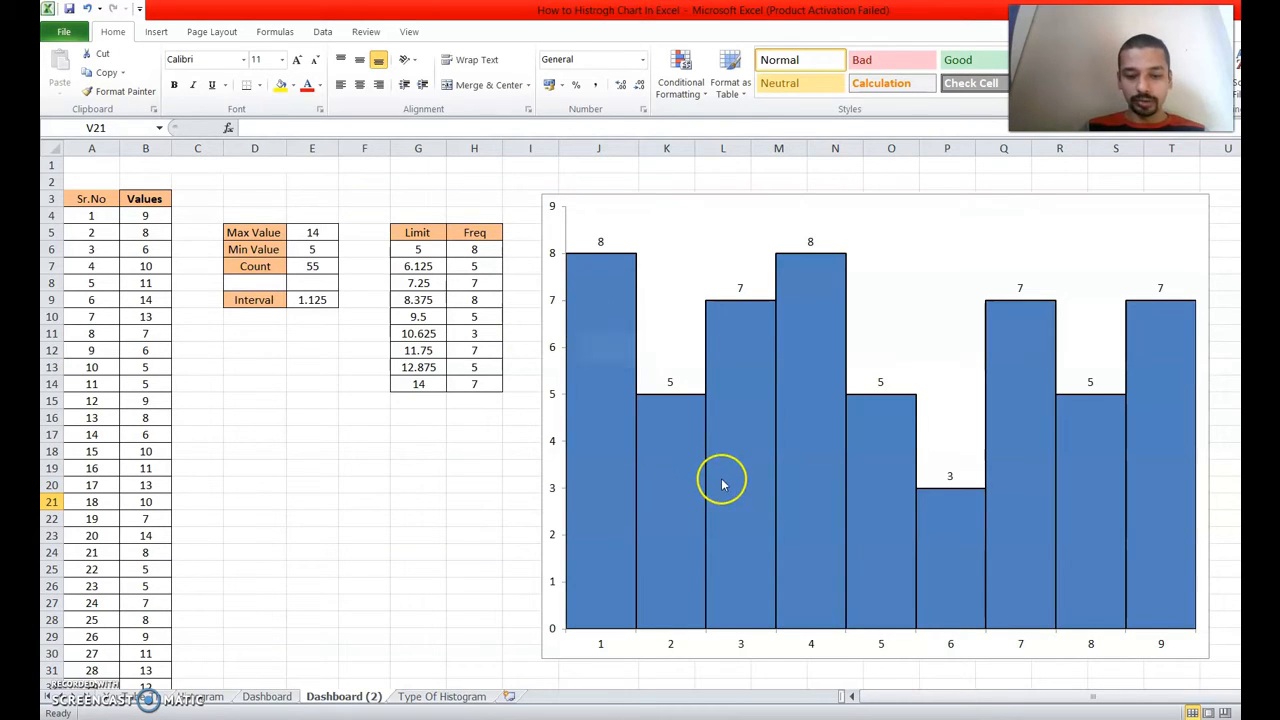
- Set the chart's horizontal axis labels to the limits in G6:G14
click(812, 647)
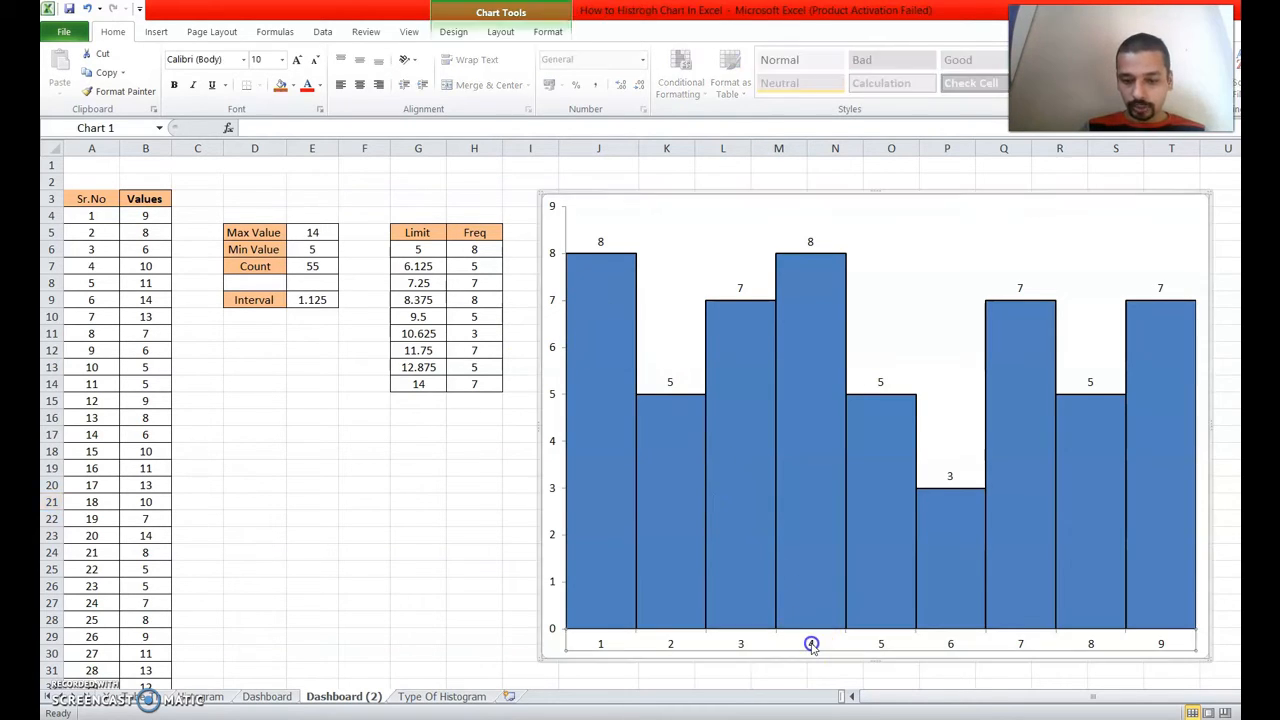
click(808, 645)
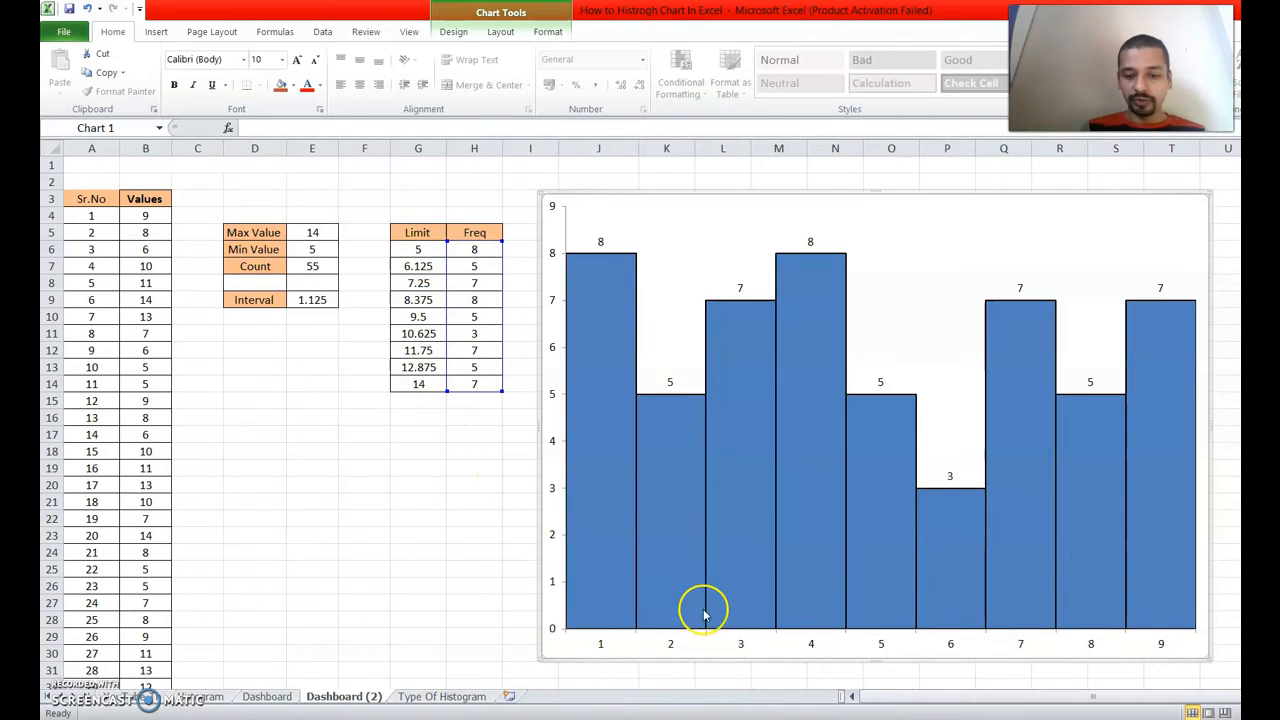
right_click(796, 601)
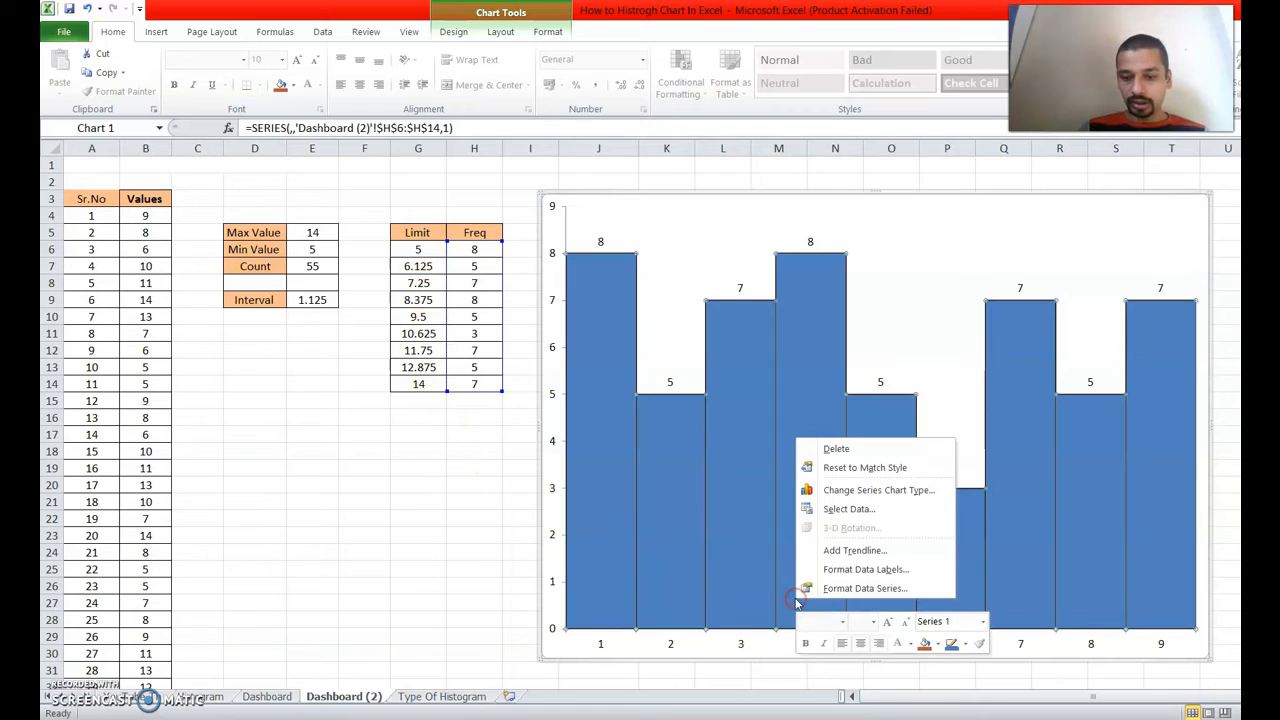
click(857, 508)
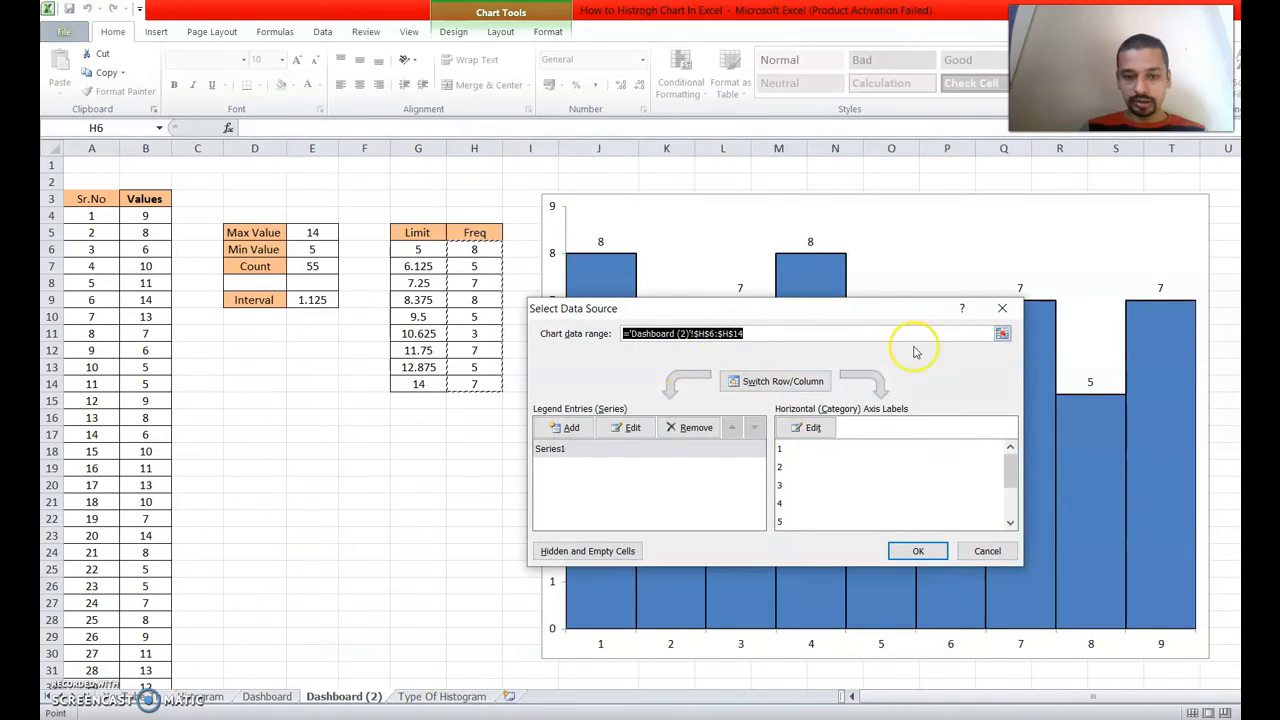
click(810, 427)
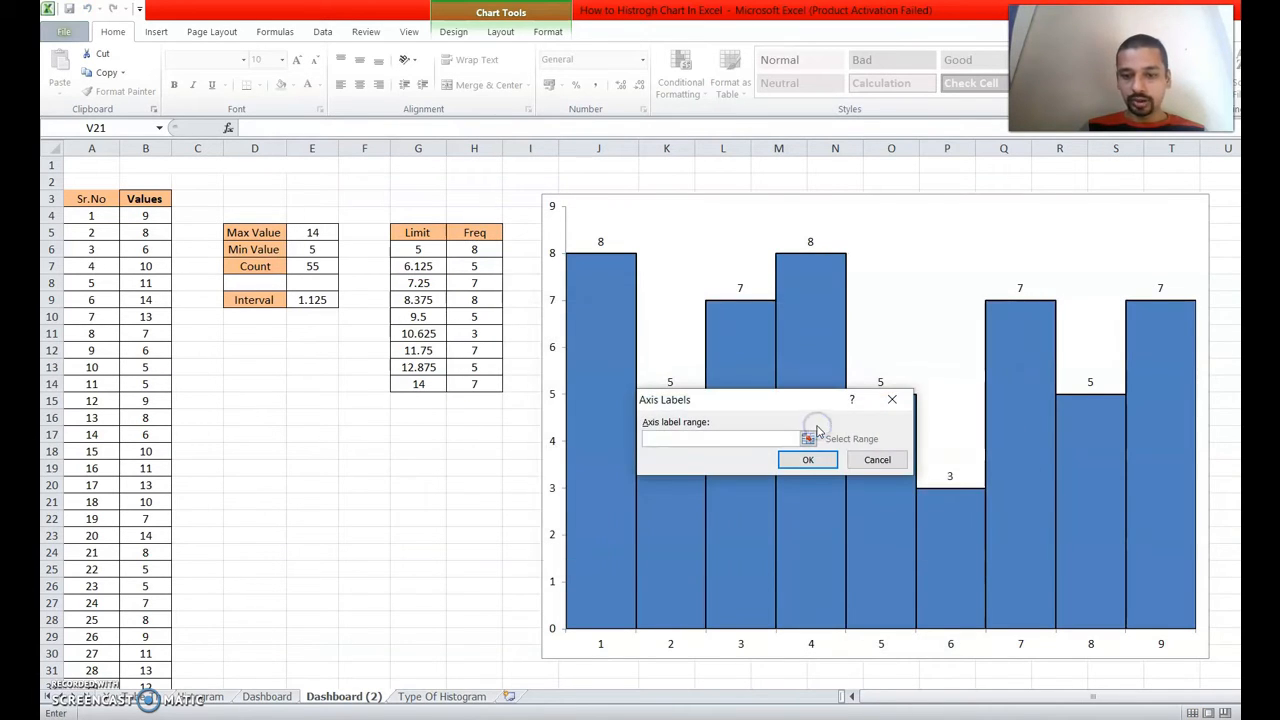
drag(418, 250, 423, 382)
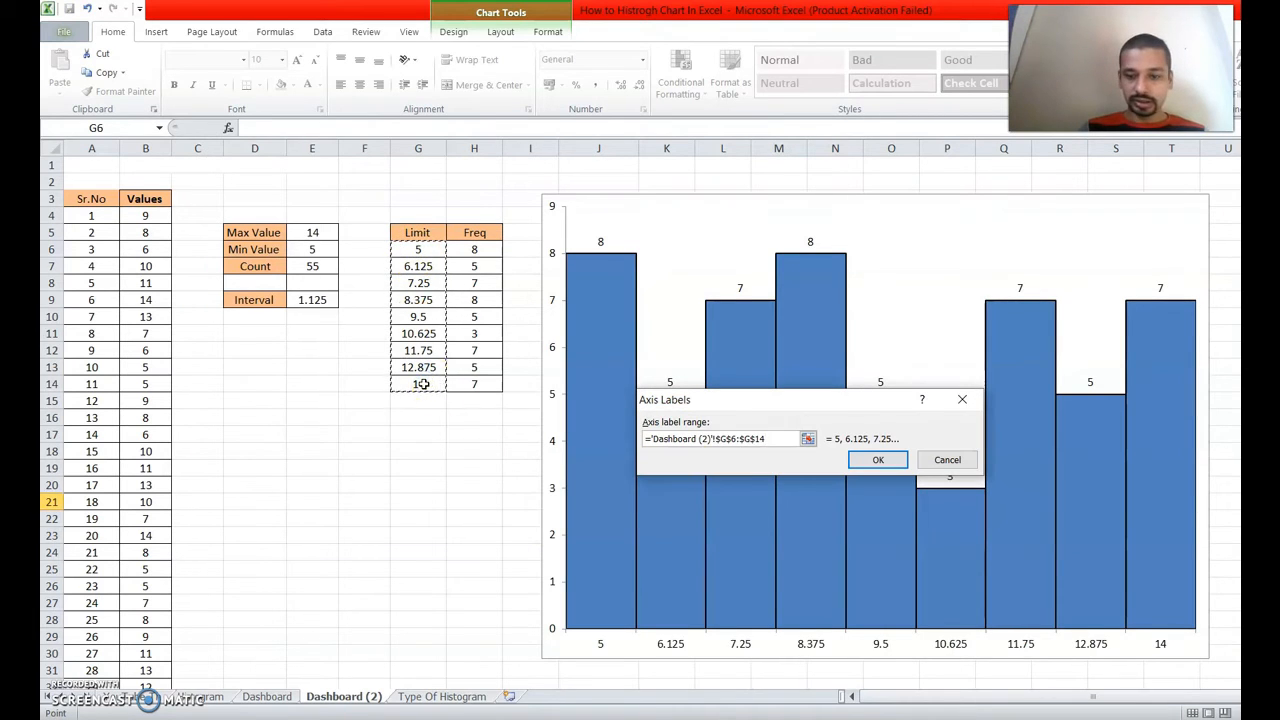
click(878, 461)
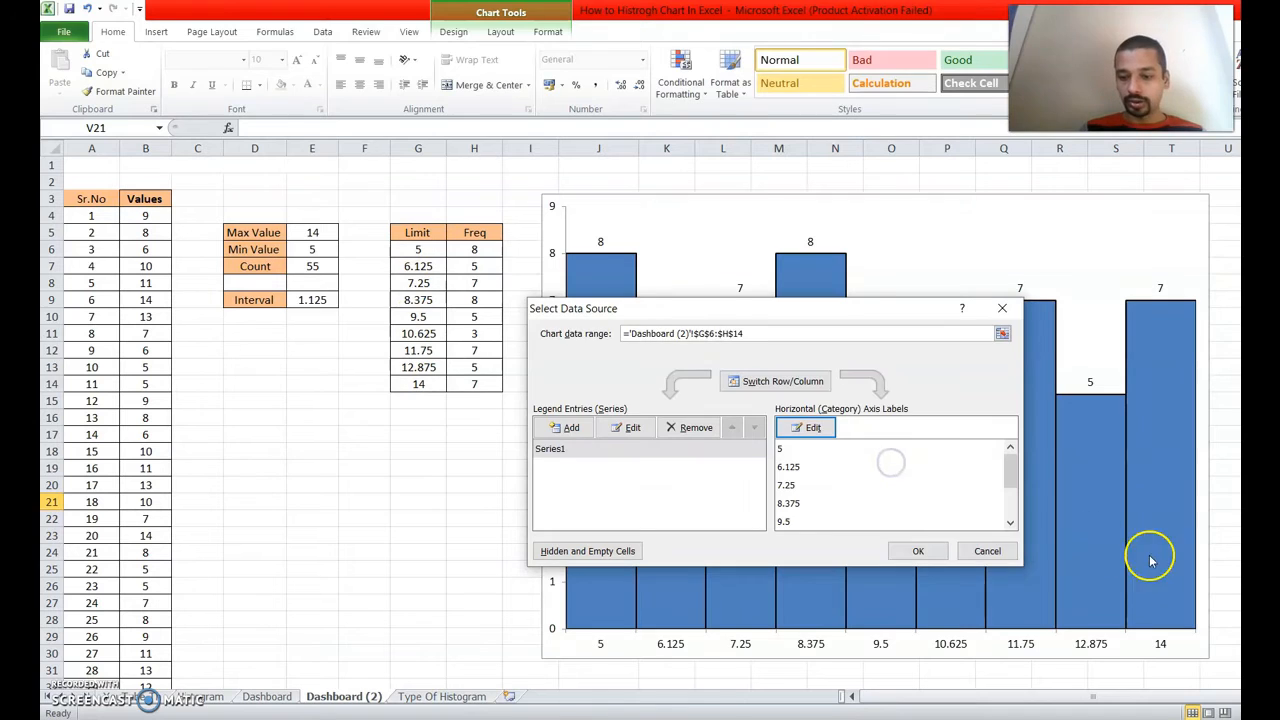
click(915, 549)
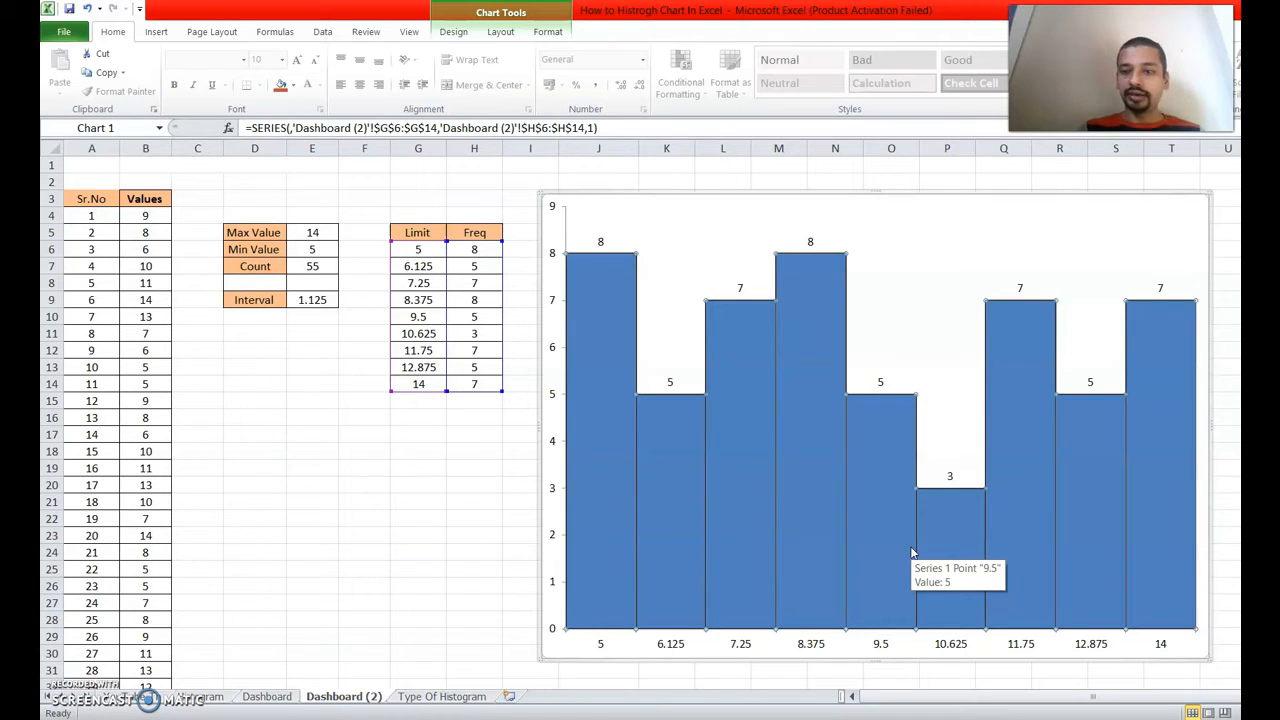
- Create a copy of the Dashboard (2) sheet, placed before the original Dashboard (2) sheet
right_click(353, 700)
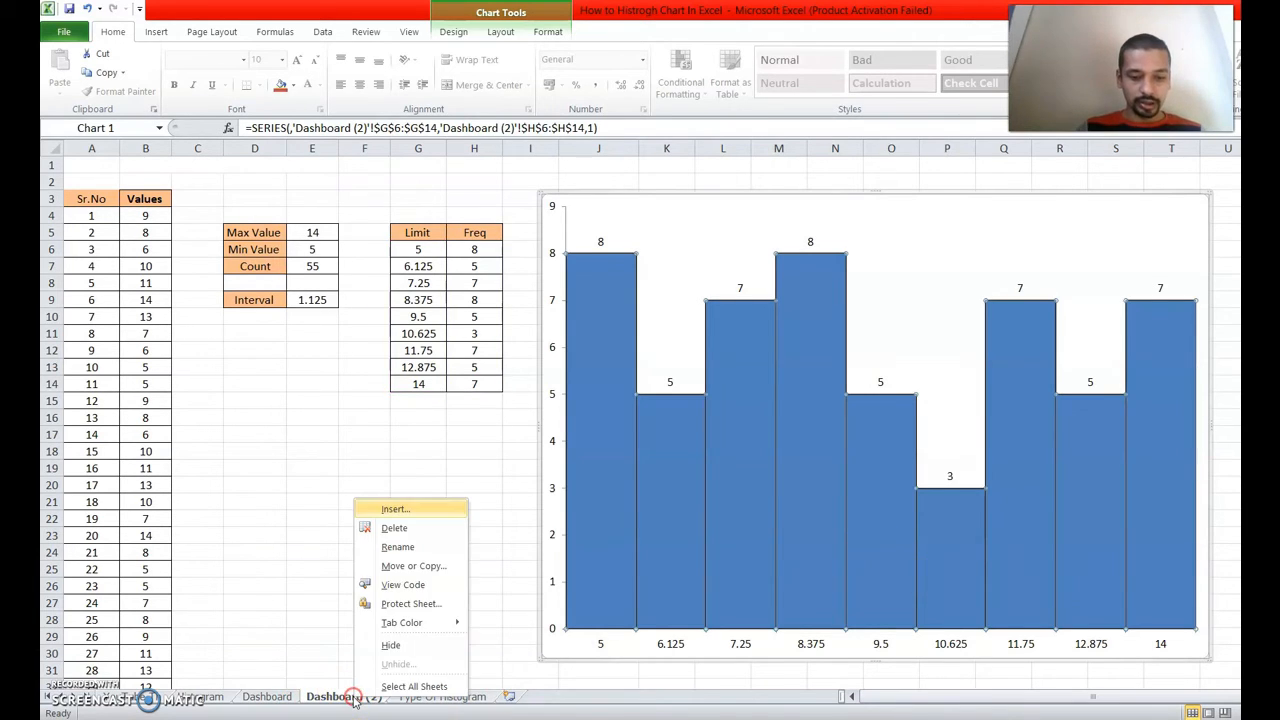
click(407, 568)
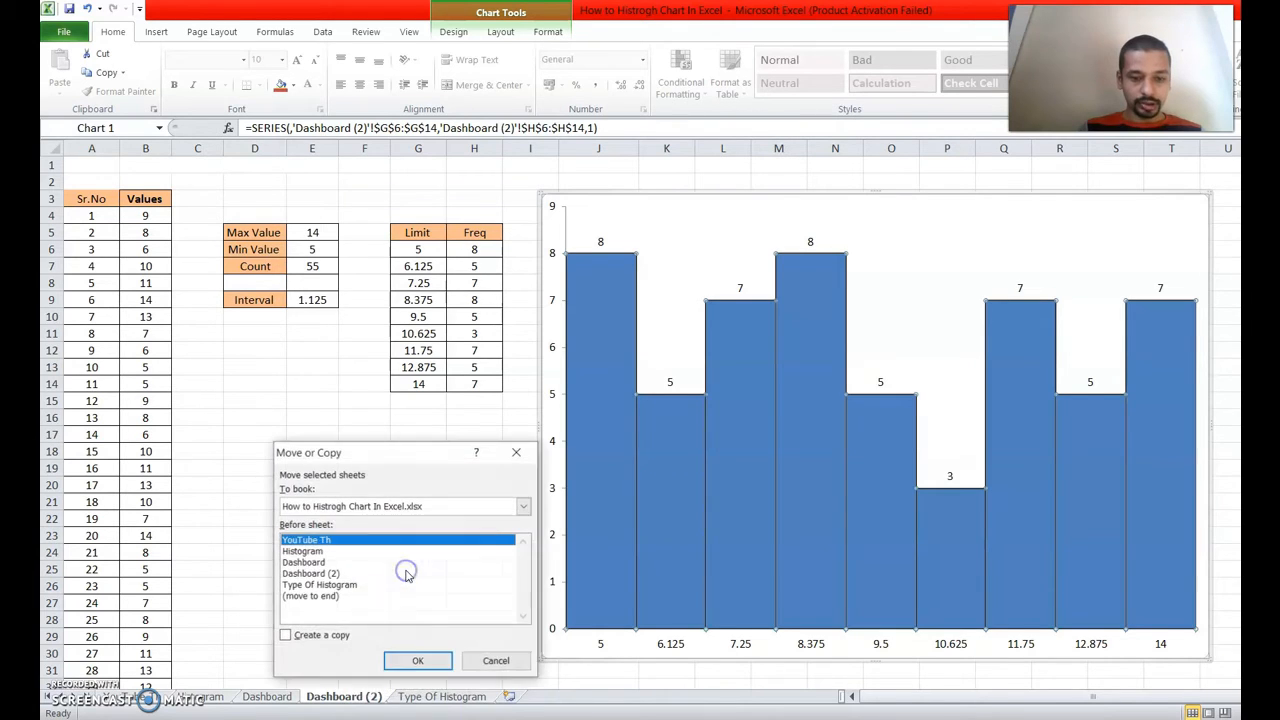
click(318, 573)
click(312, 637)
click(410, 661)
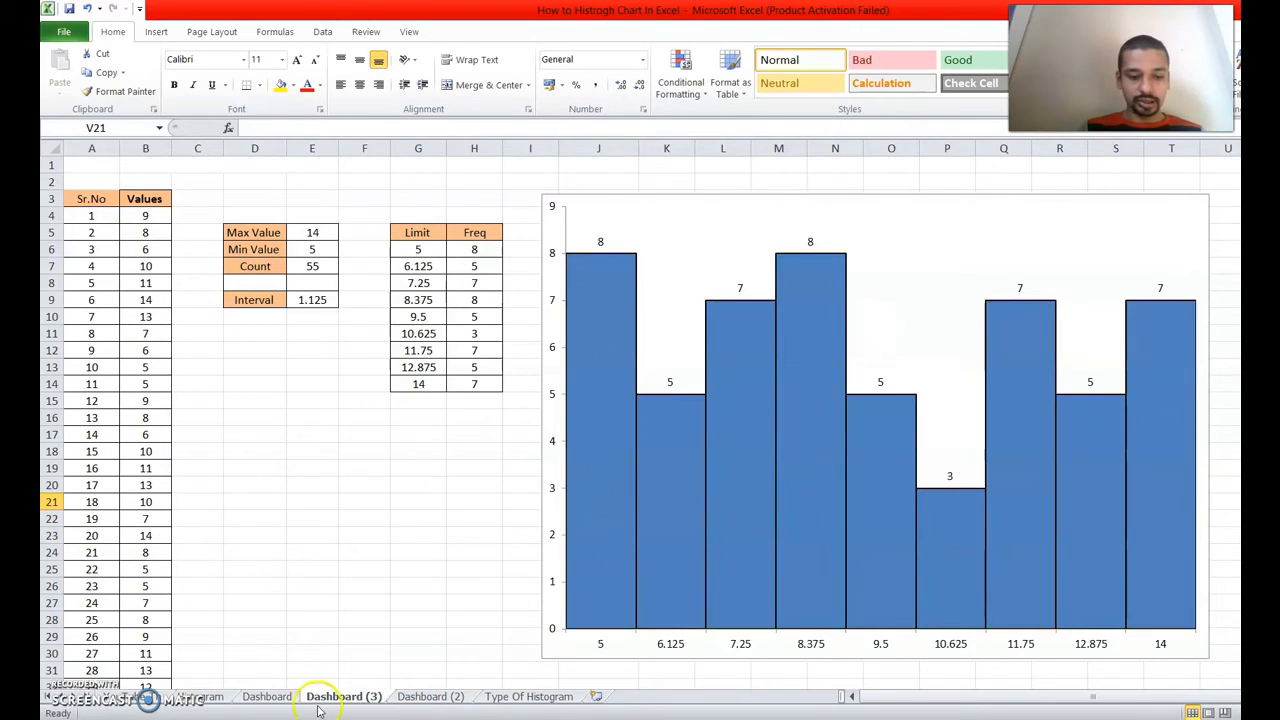
- Delete the histogram chart from the copied Dashboard (3) sheet
click(915, 279)
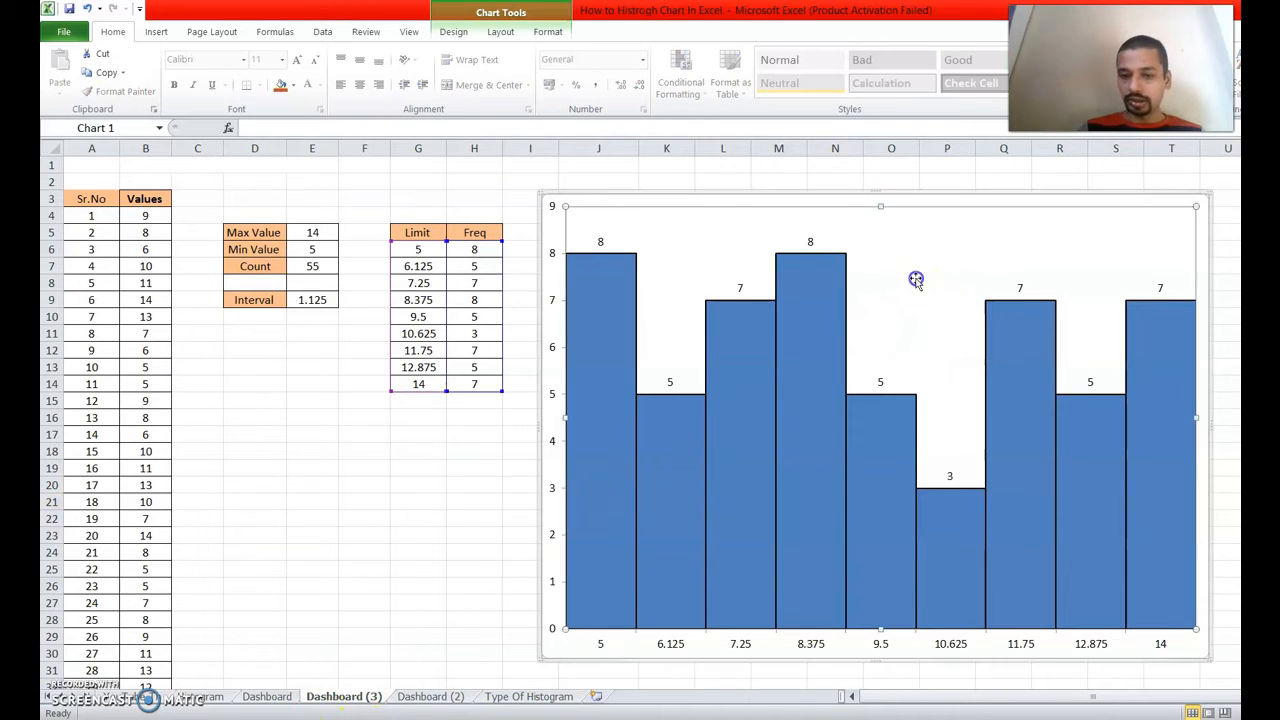
click(926, 199)
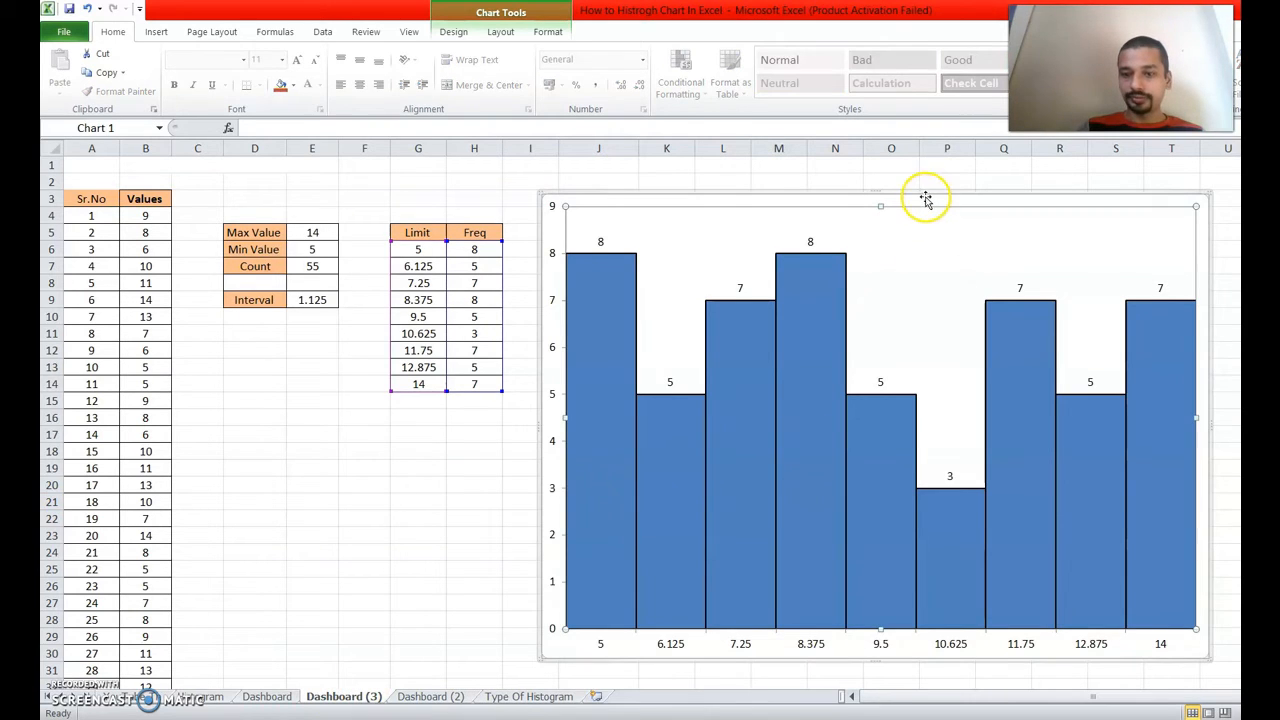
key(Delete)
click(688, 298)
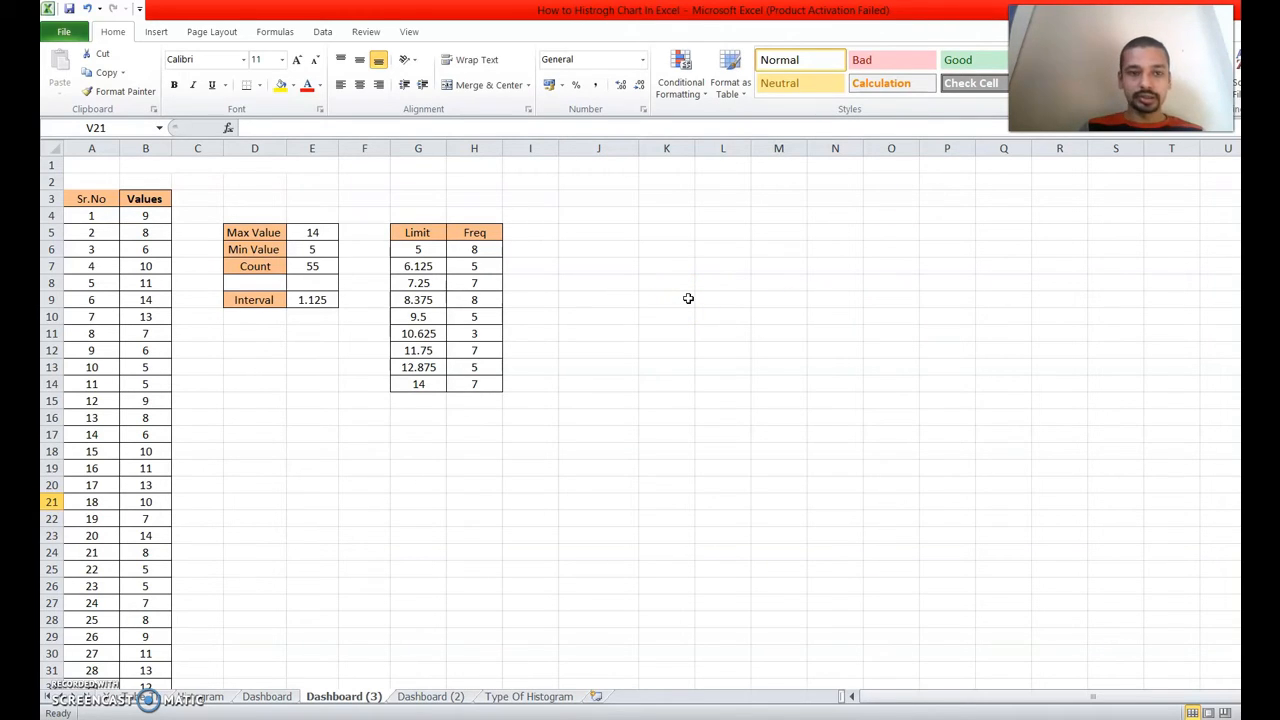
- Enable the Analysis ToolPak and Analysis ToolPak - VBA Excel add-ins
click(327, 33)
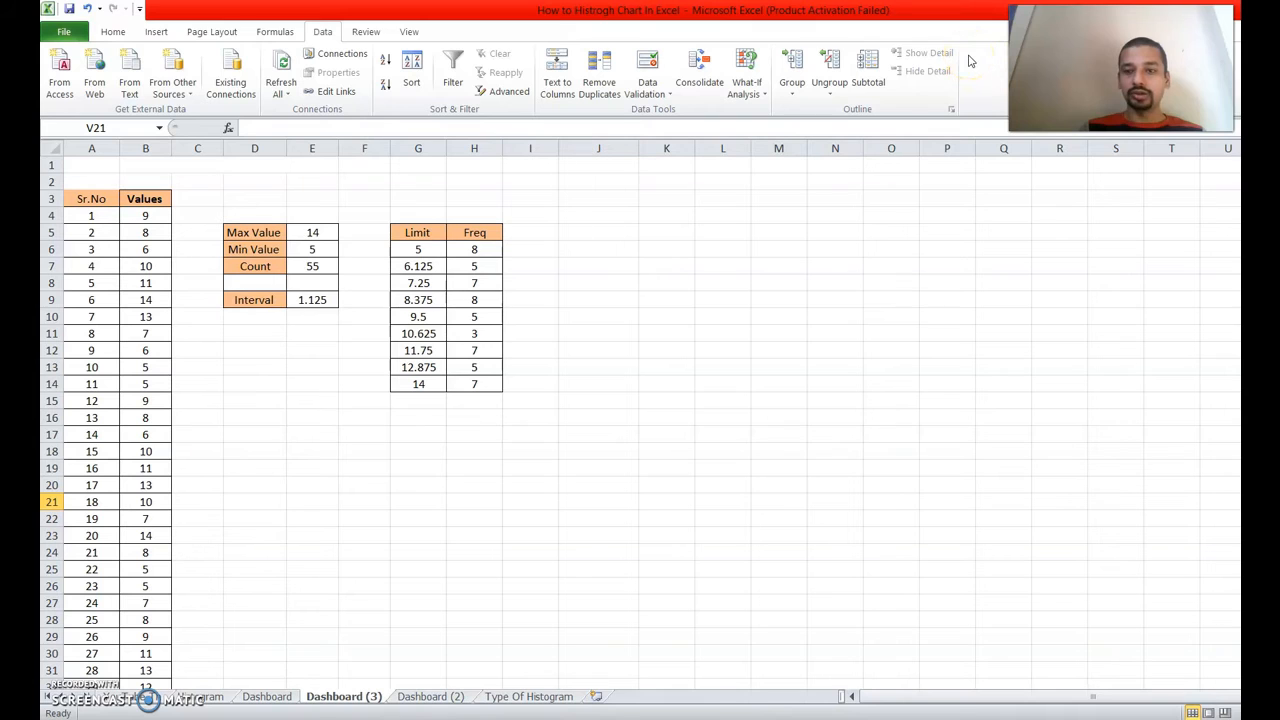
click(62, 34)
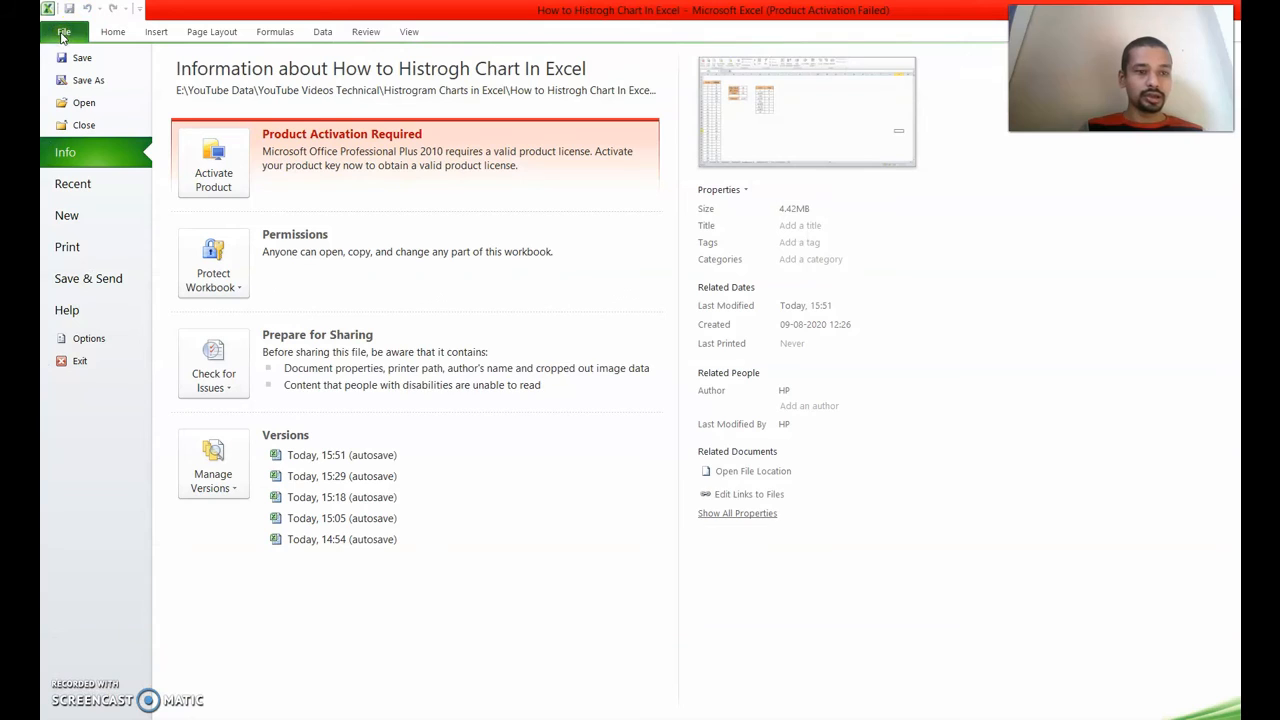
click(95, 341)
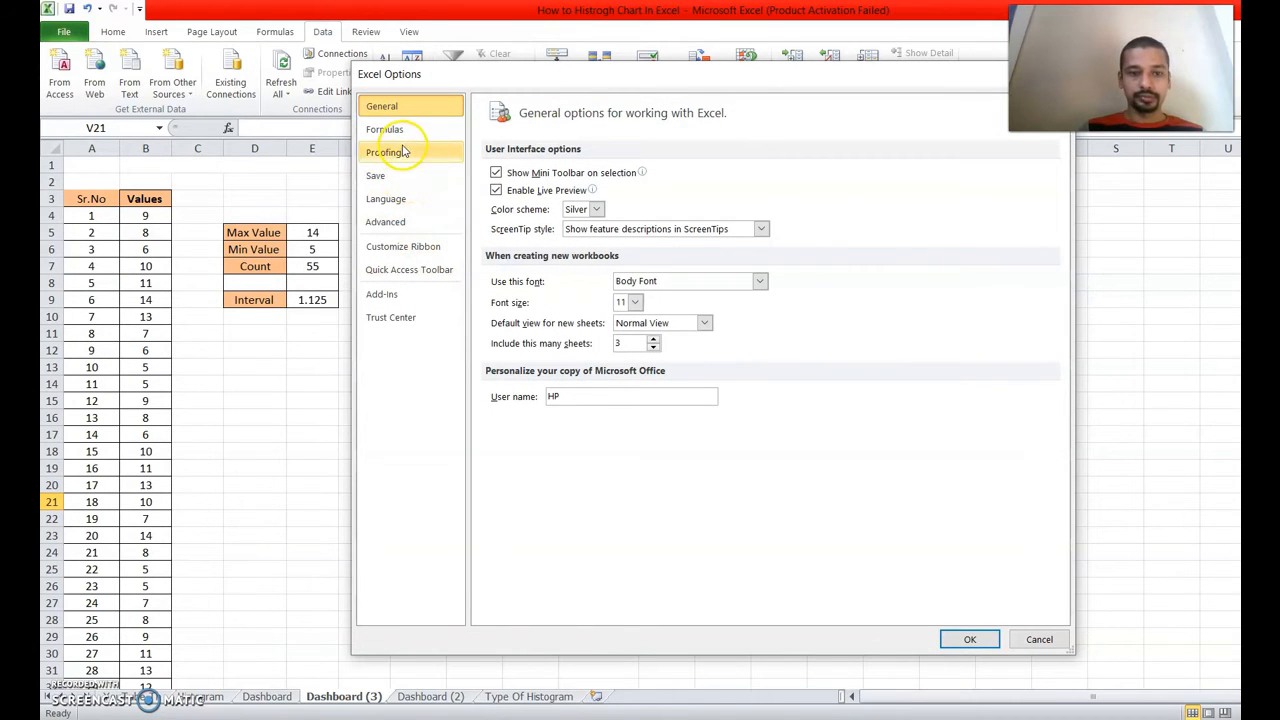
click(399, 291)
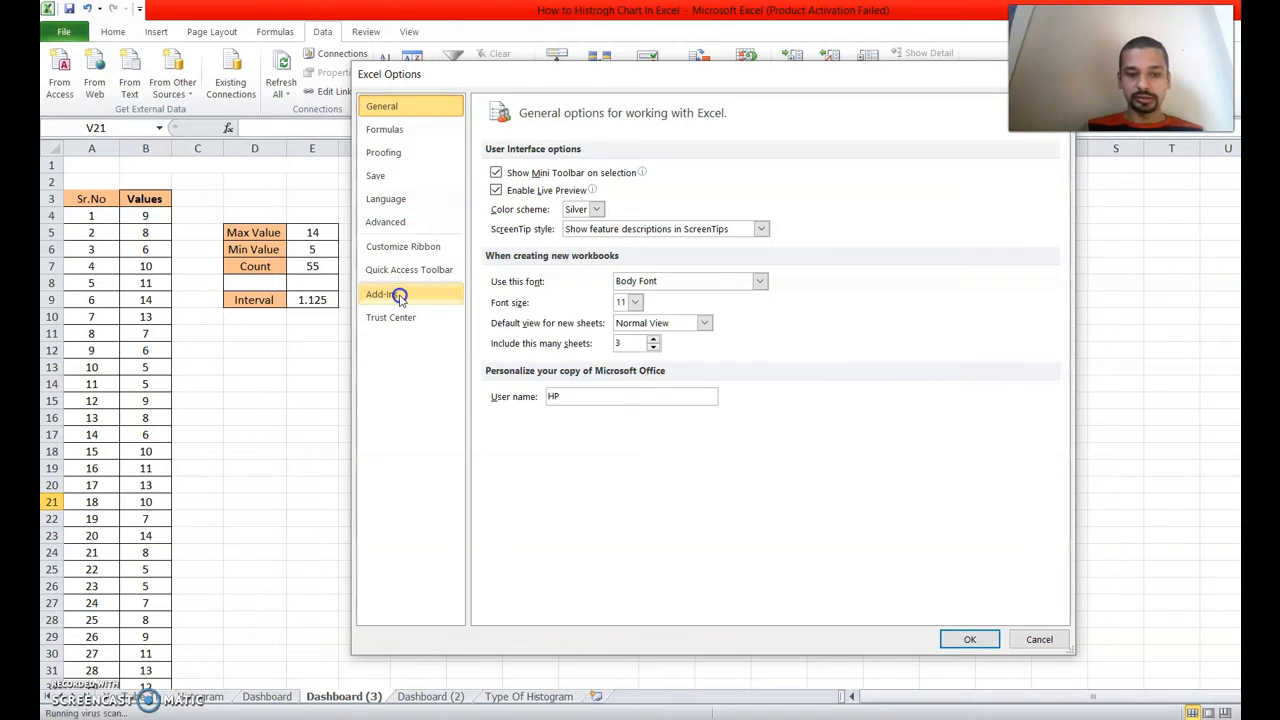
click(378, 296)
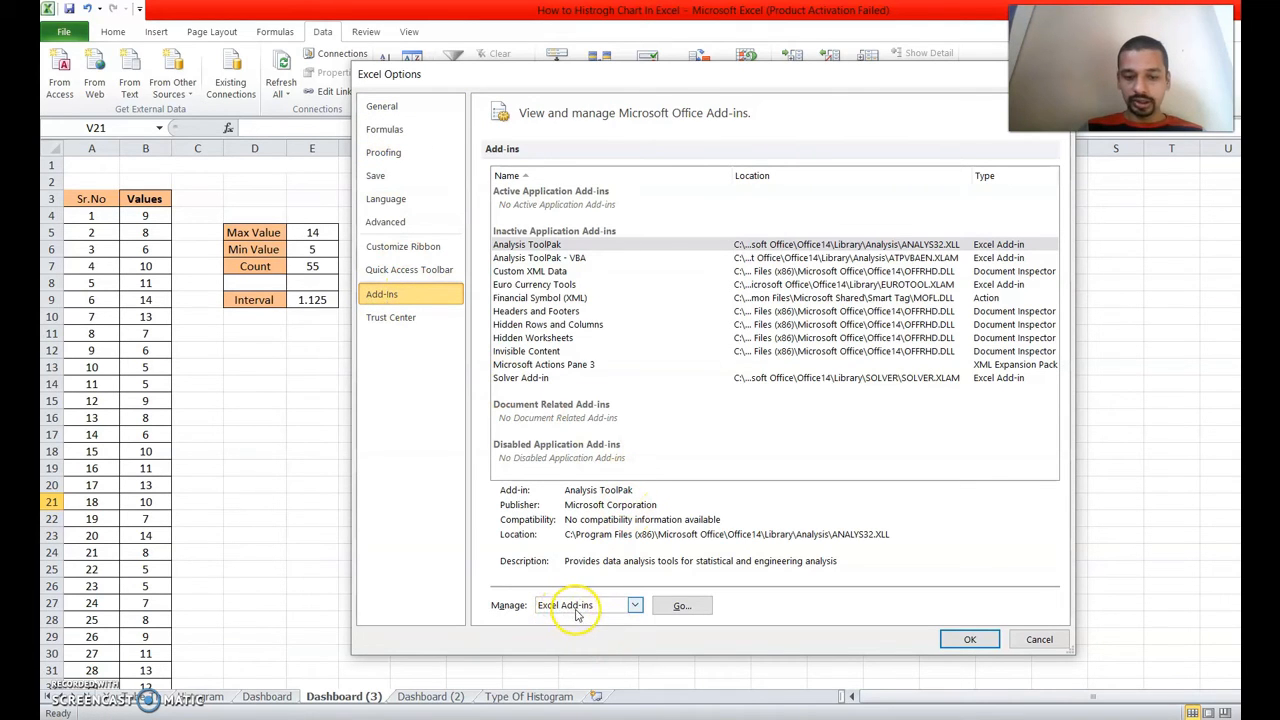
click(635, 607)
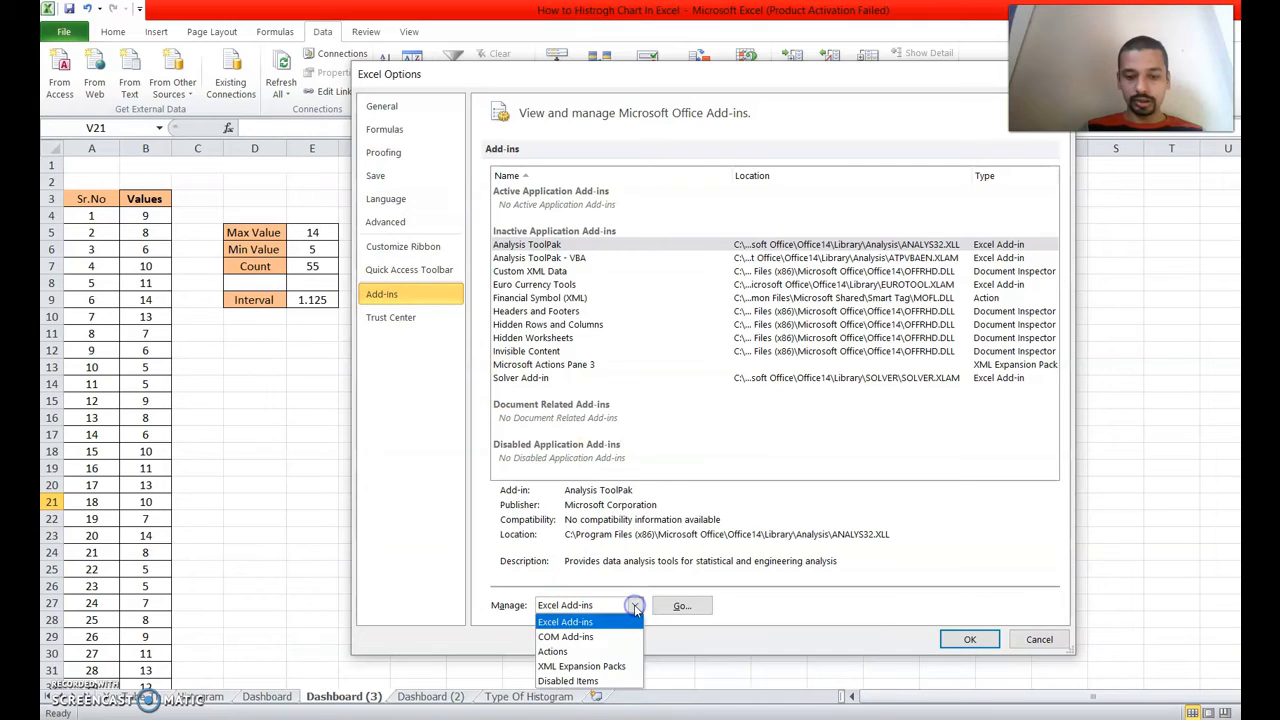
click(584, 622)
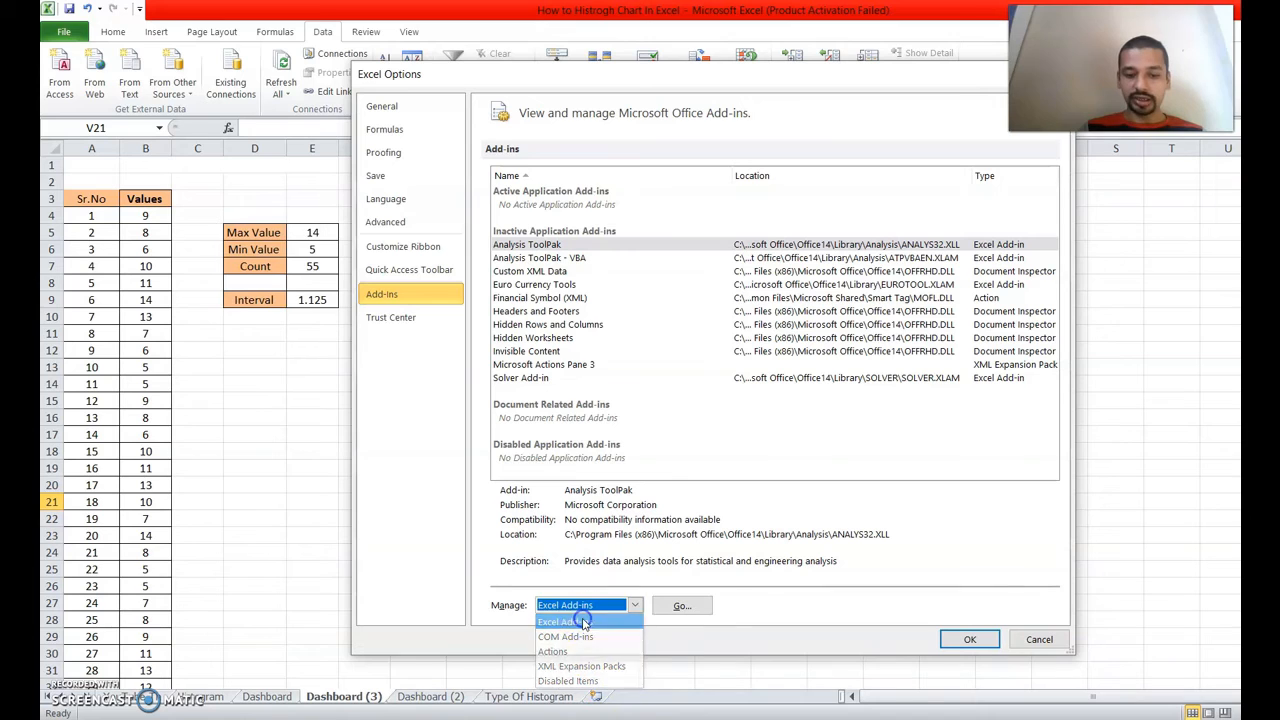
click(680, 607)
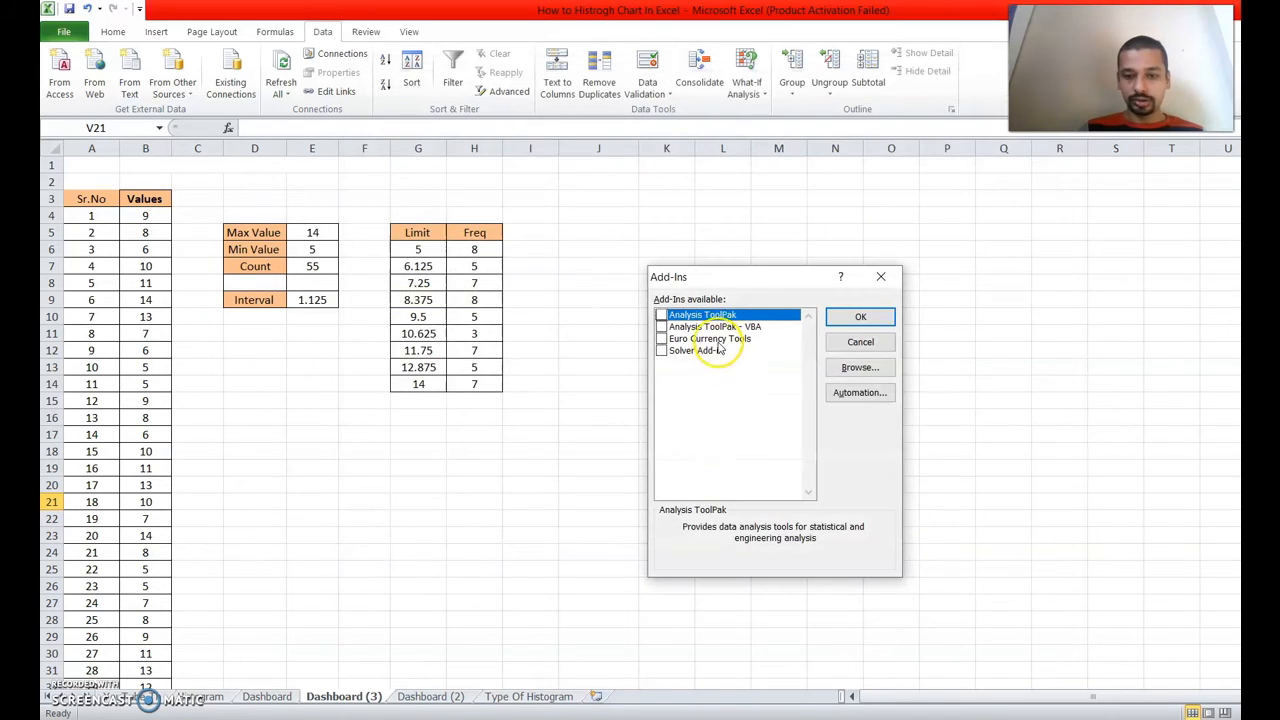
click(661, 315)
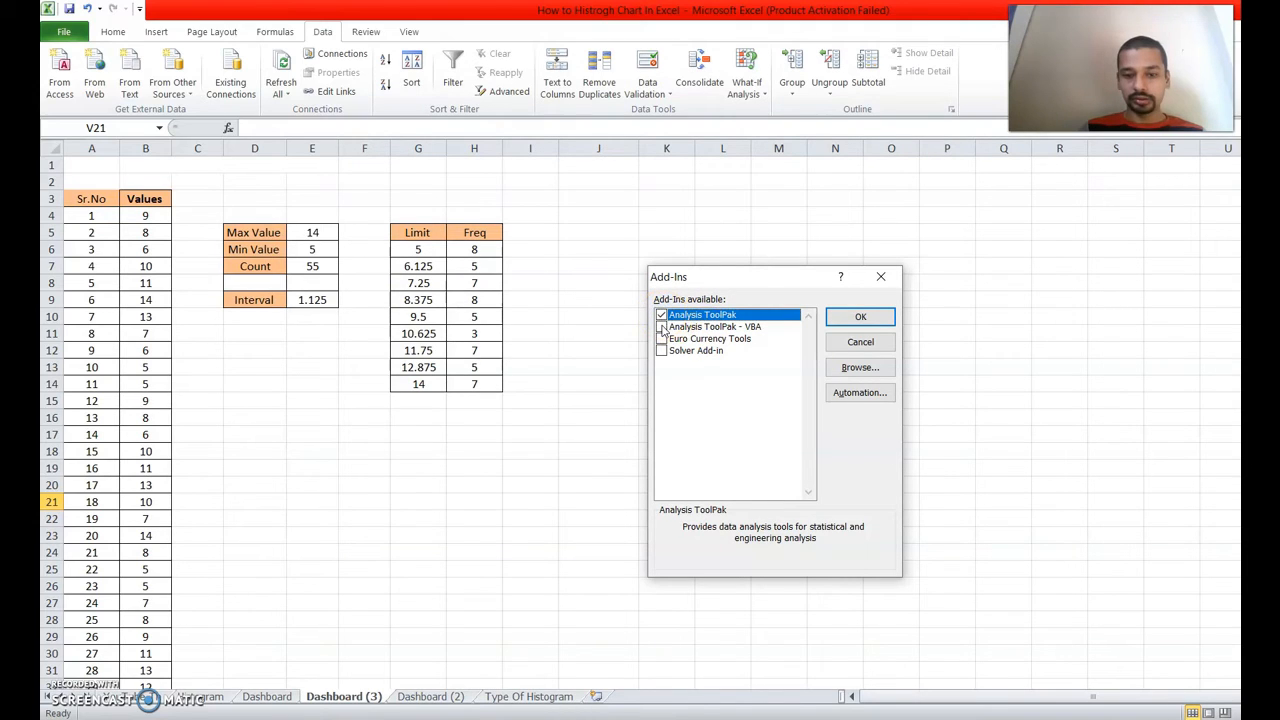
click(661, 327)
click(868, 317)
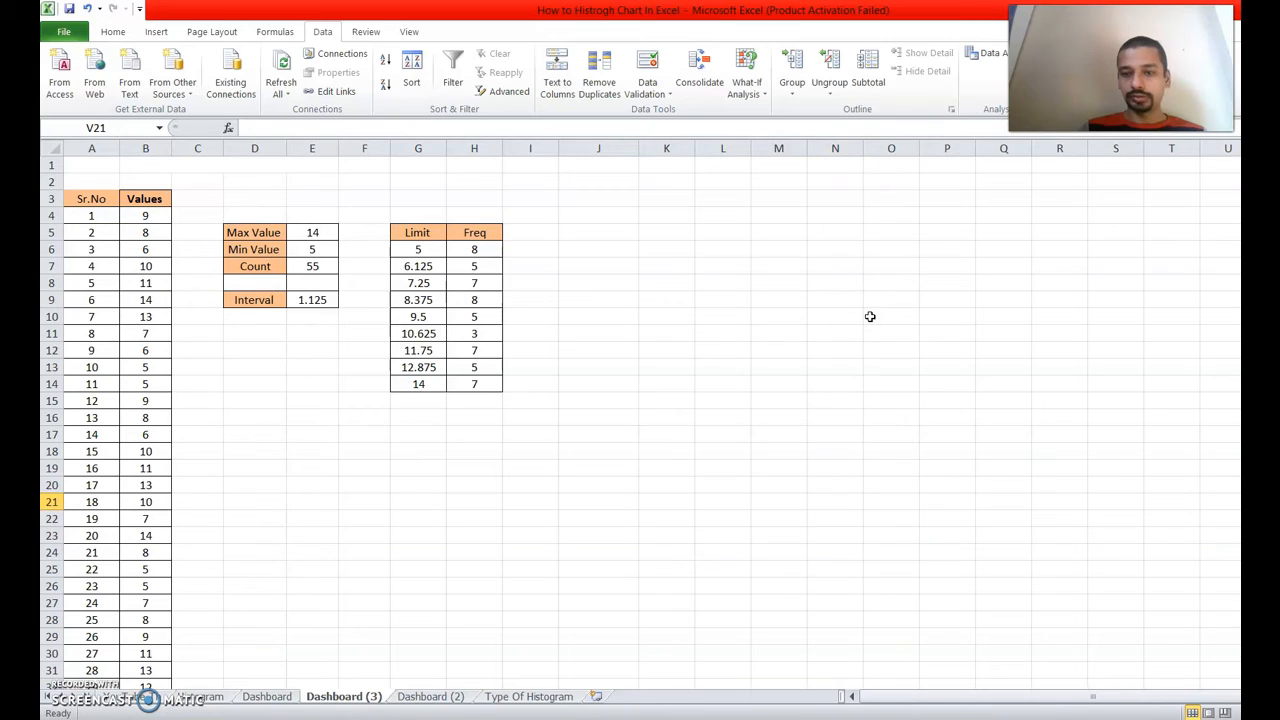
- Start the Histogram data analysis tool and set its input range to the values in B4:B58
click(986, 58)
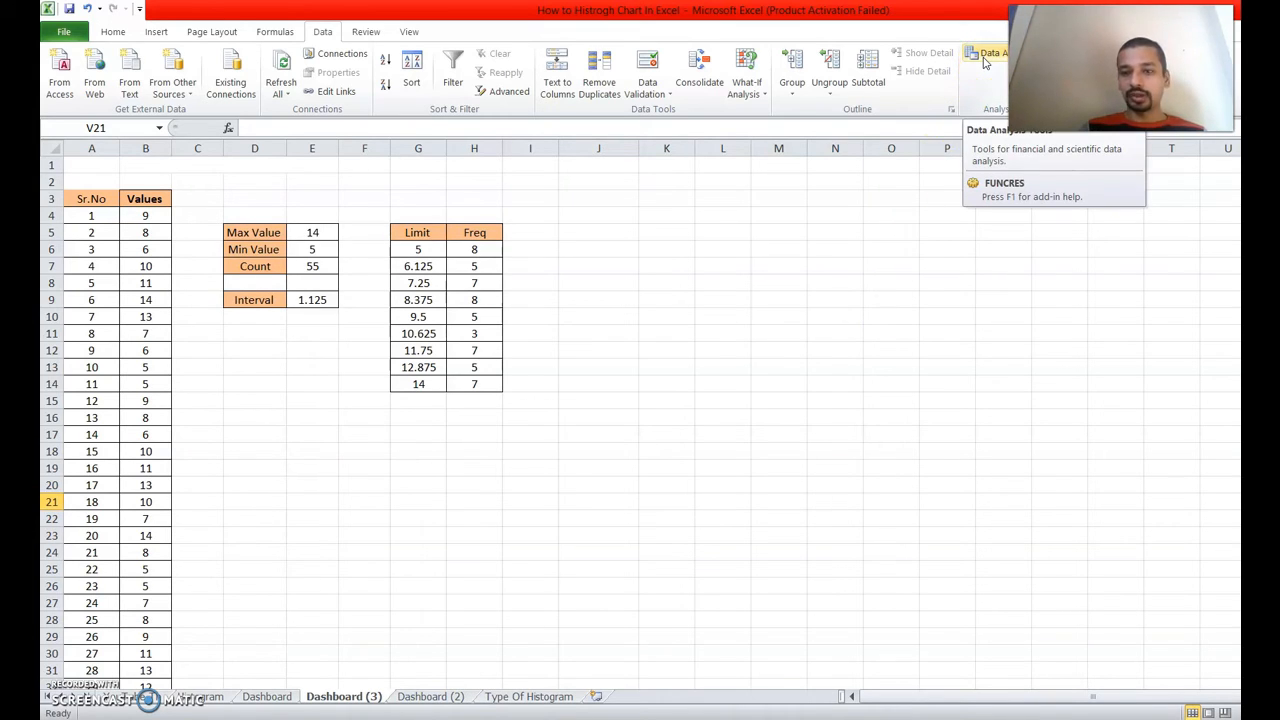
click(985, 62)
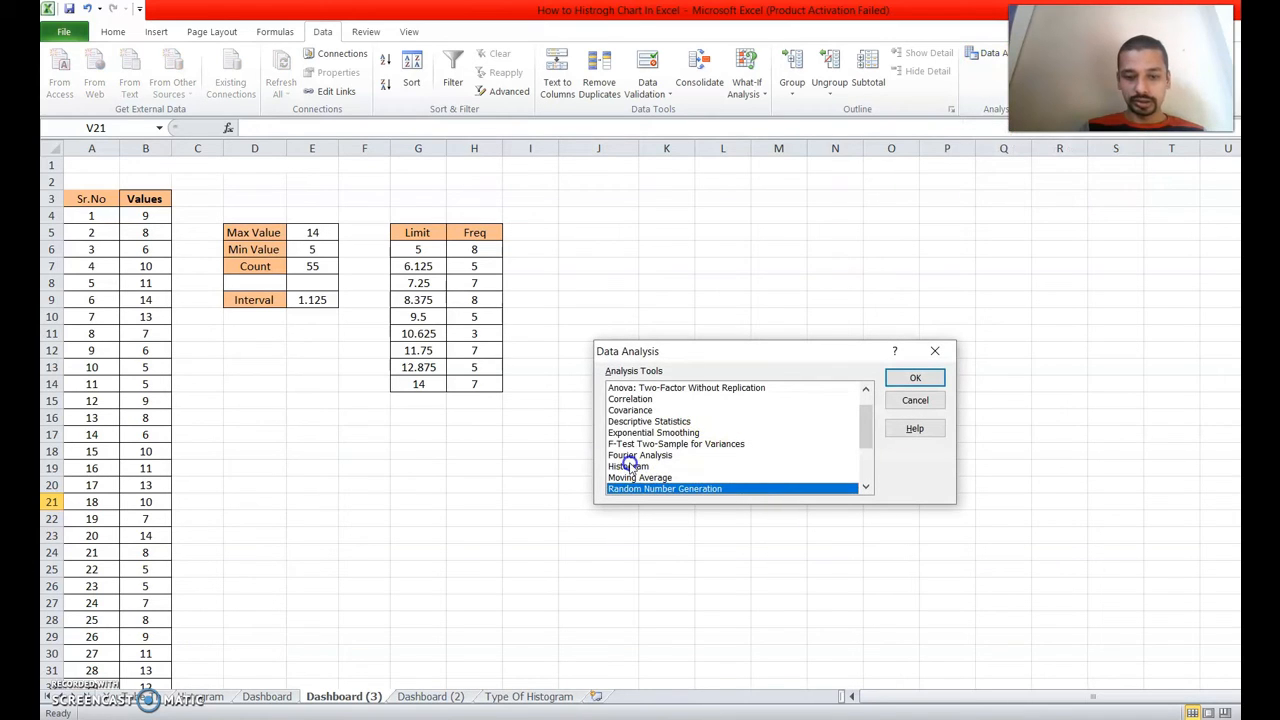
click(628, 466)
click(915, 380)
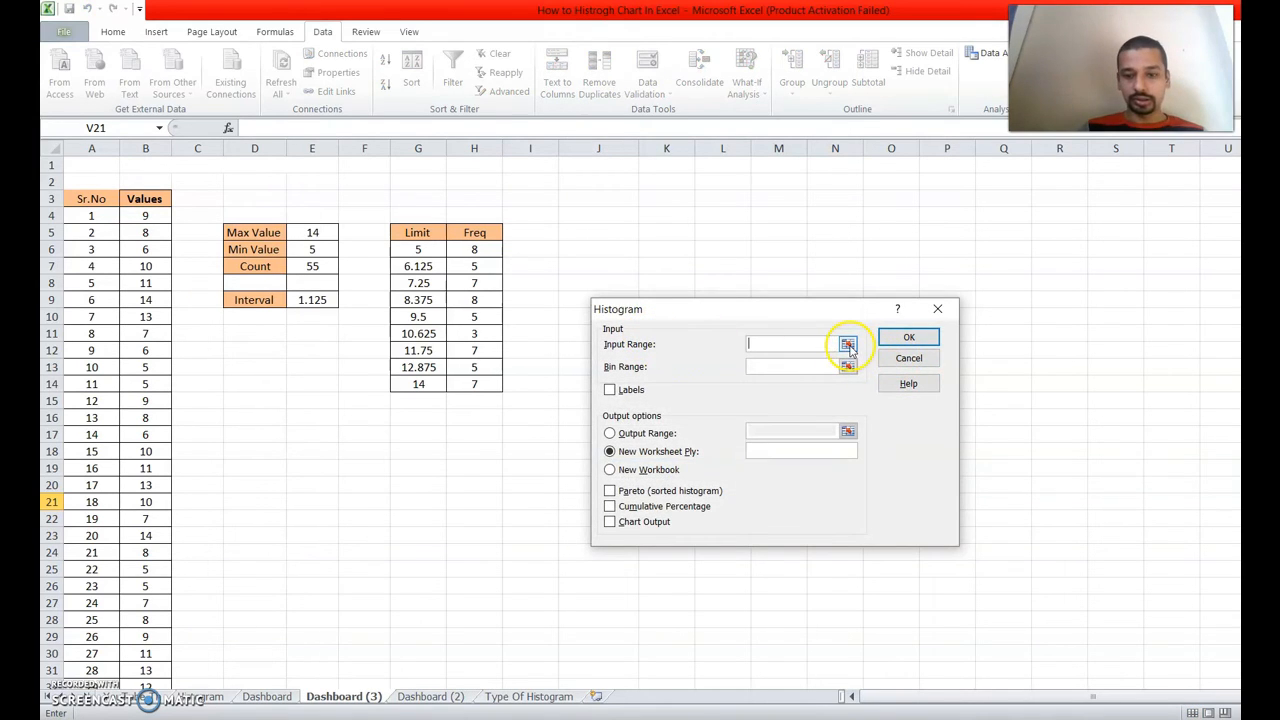
click(848, 345)
click(140, 217)
key(ctrl+shift+Down)
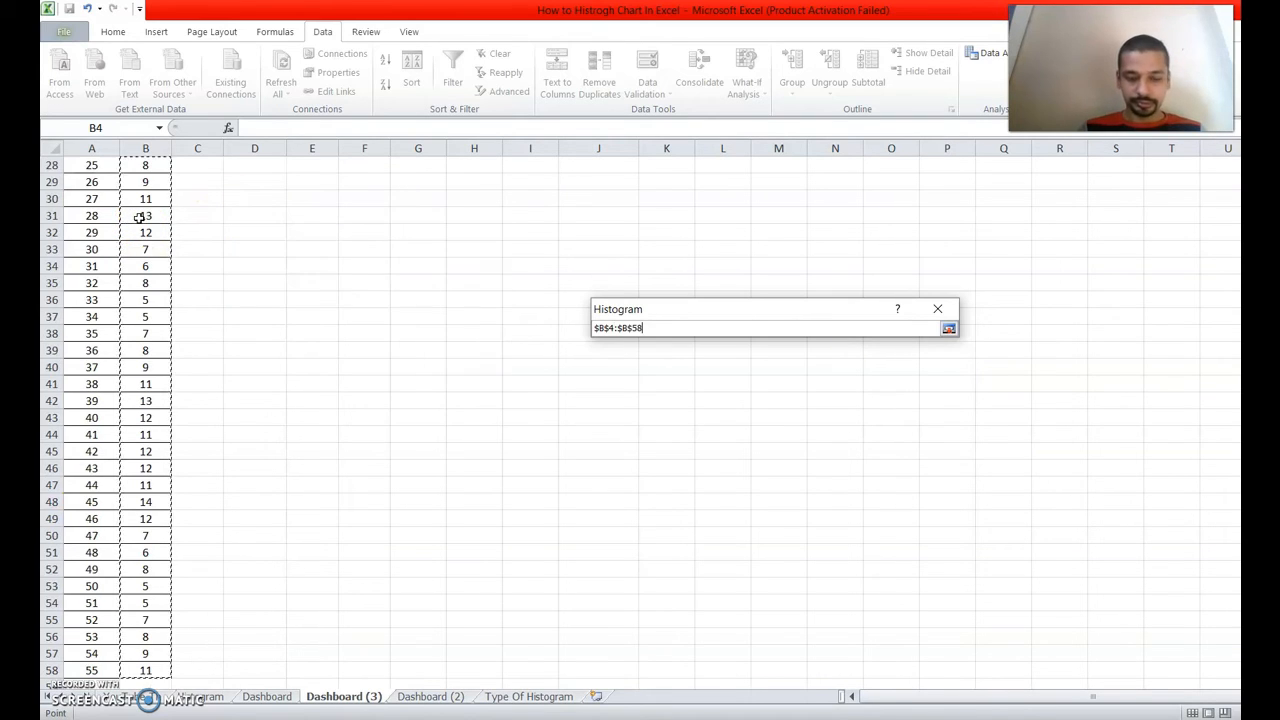
key(Return)
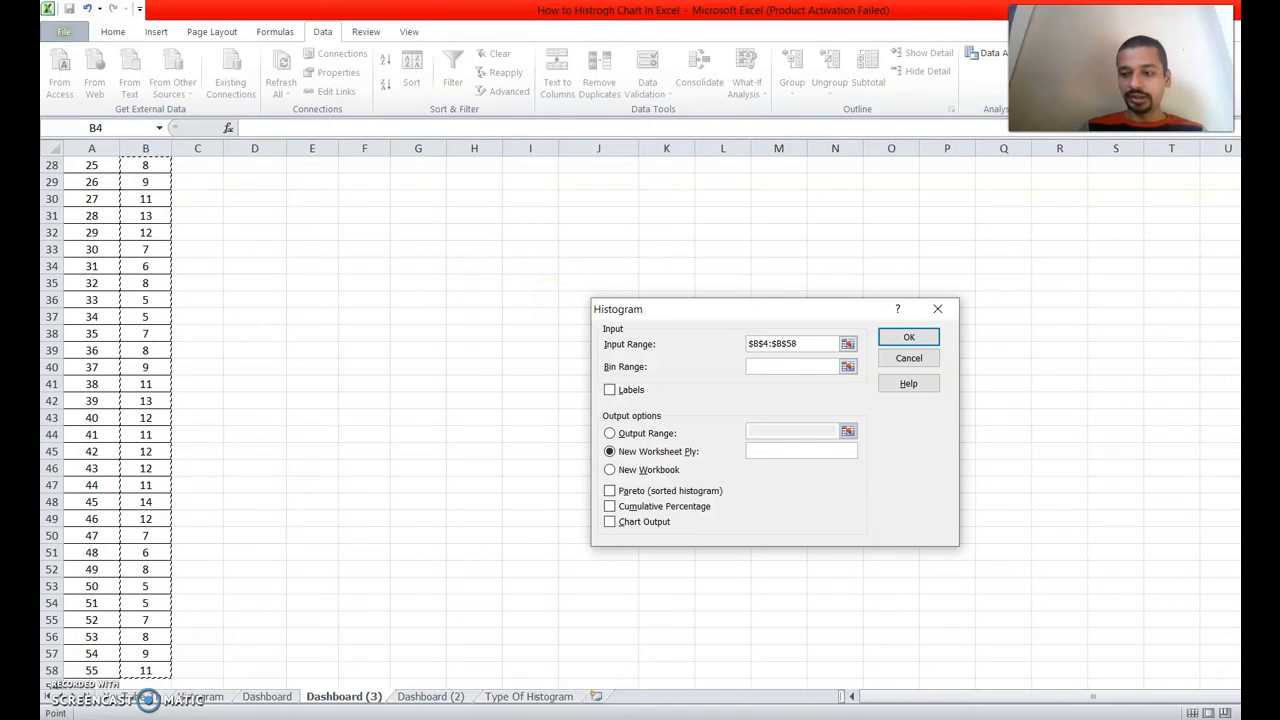
- Set the histogram's bin range to the limits in G6:G14
scroll(1172, 254, up, 9)
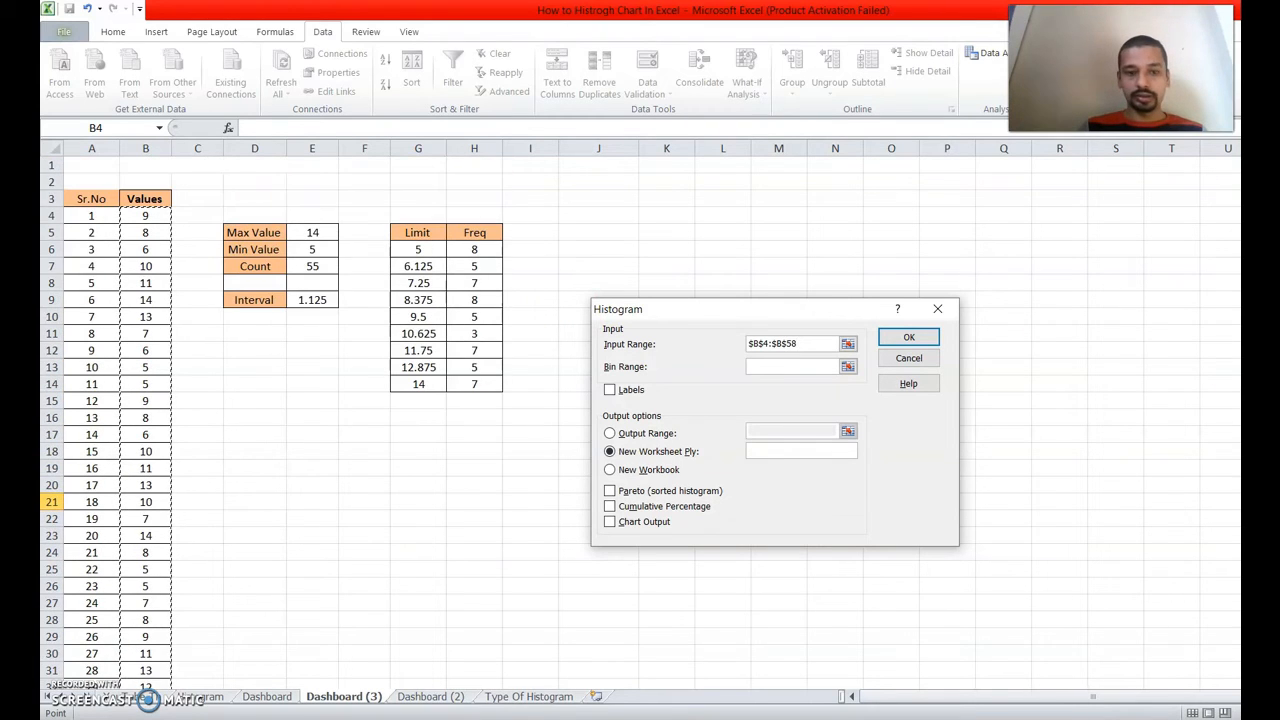
click(848, 366)
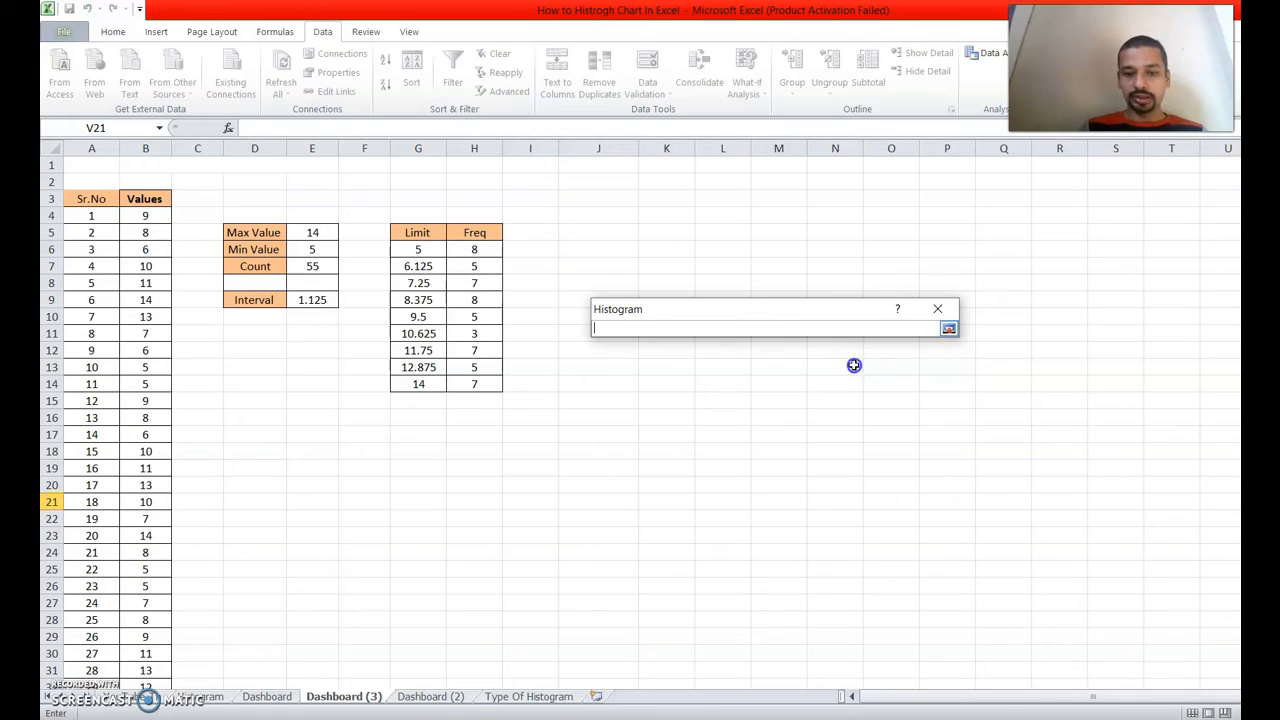
drag(413, 249, 426, 381)
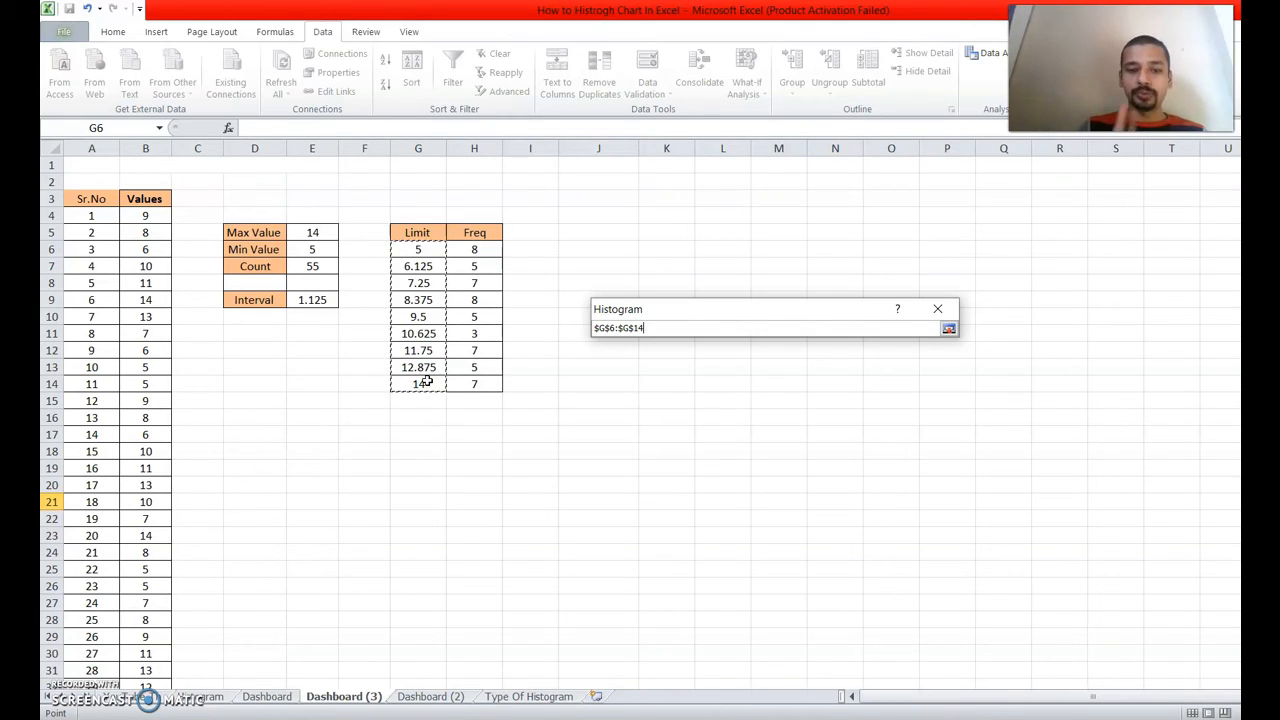
key(Return)
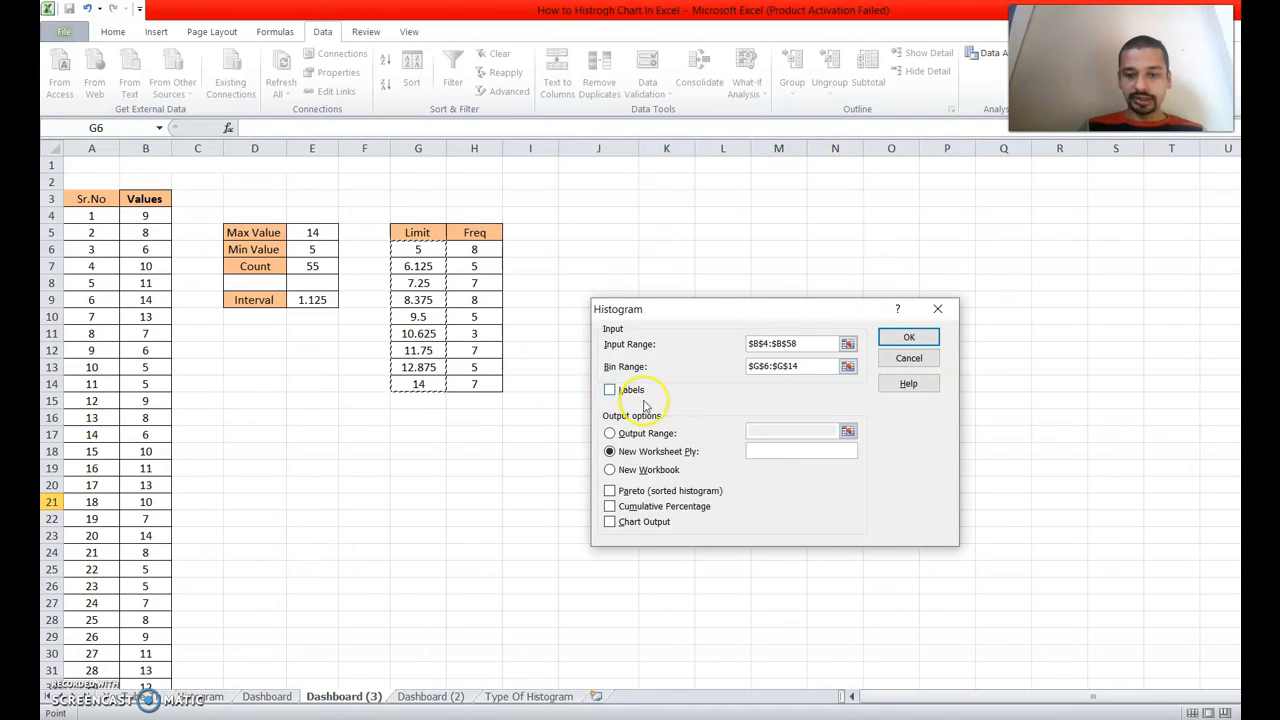
- Generate the histogram with chart output enabled and its output range starting at cell J6 of the current sheet
click(611, 522)
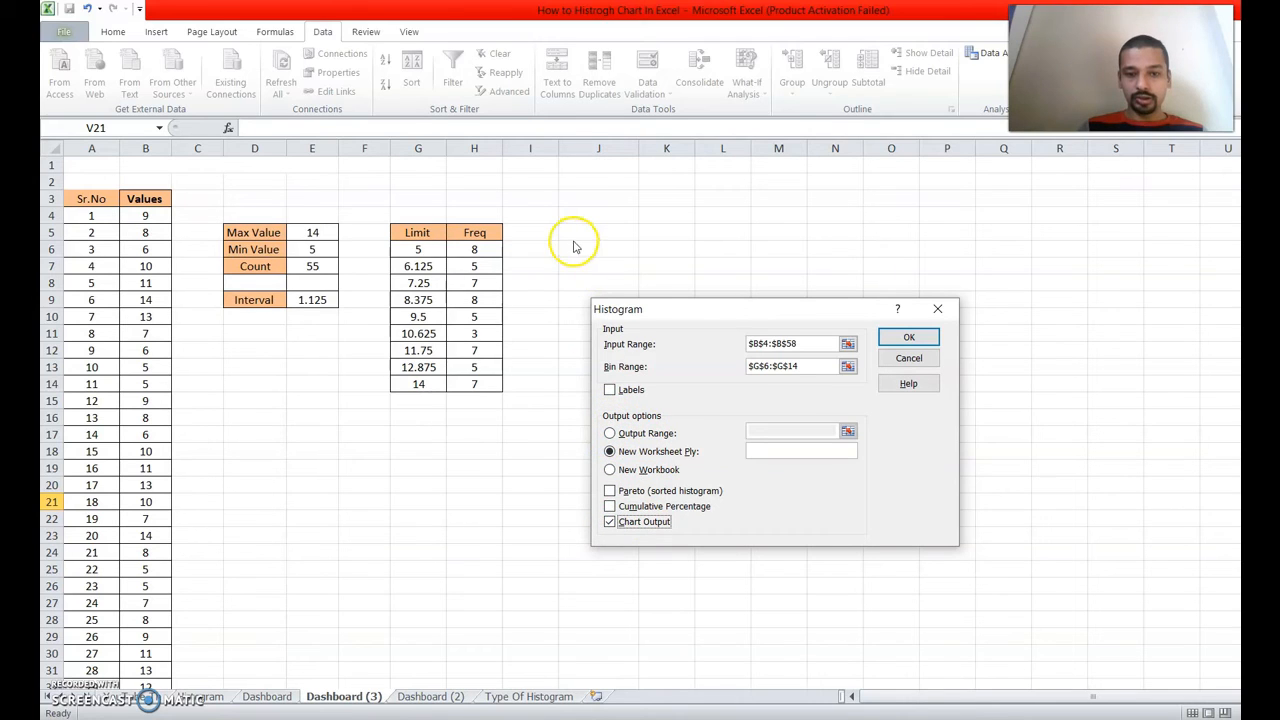
click(613, 434)
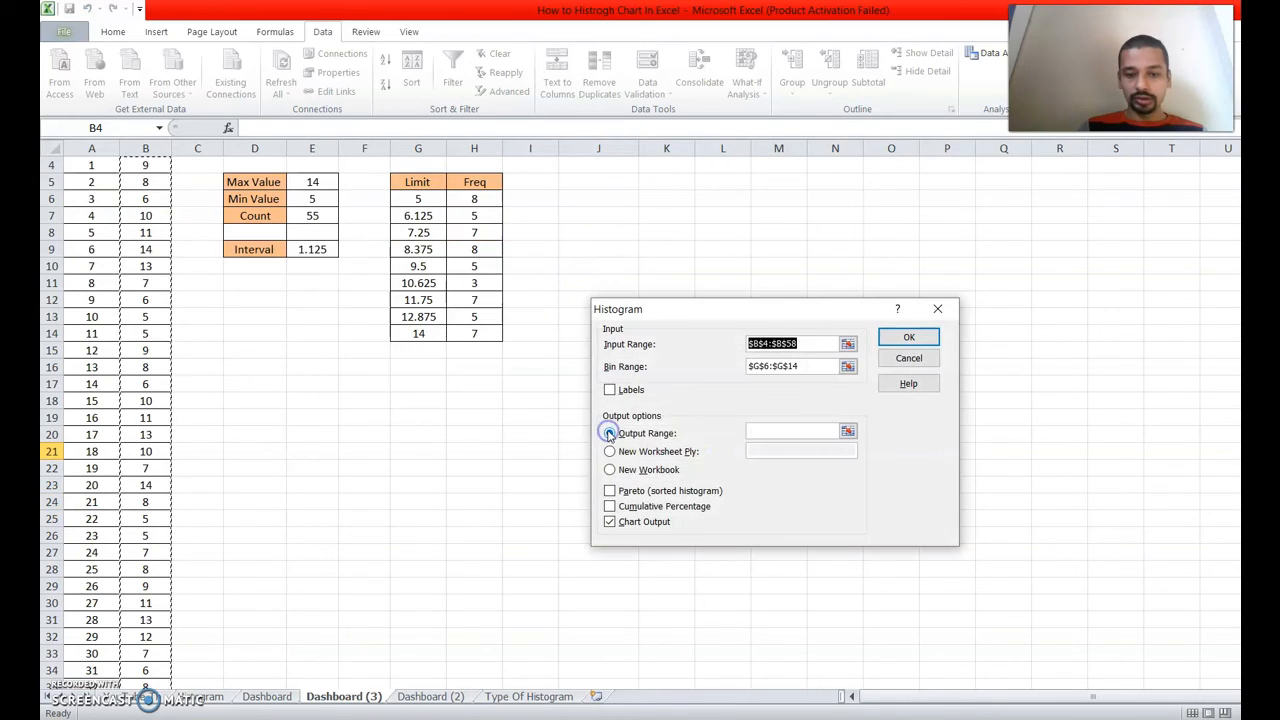
click(848, 431)
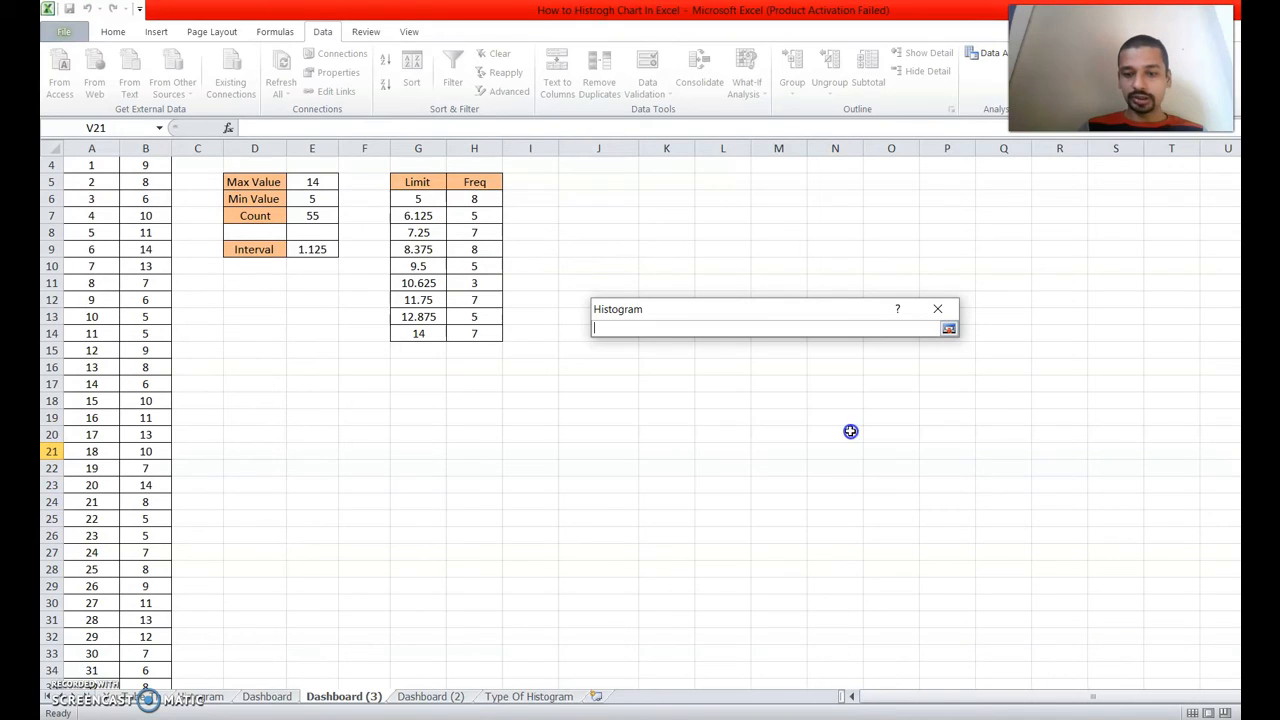
click(581, 197)
key(Return)
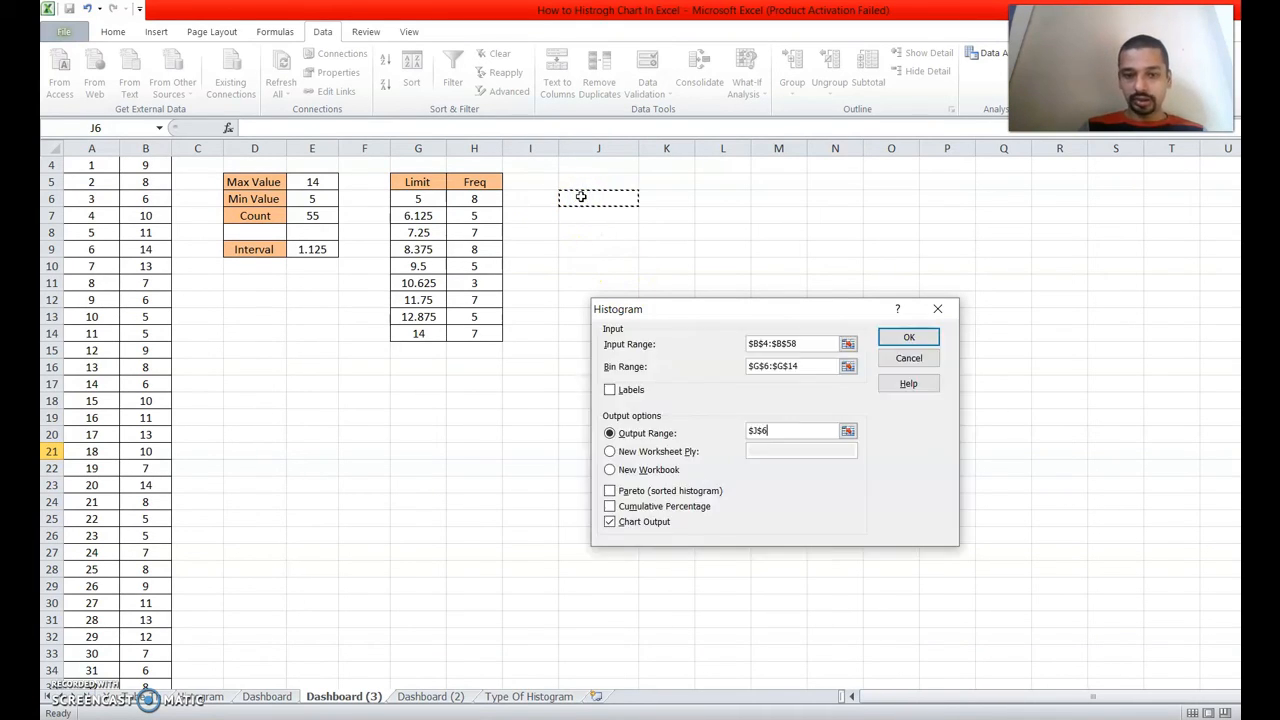
click(906, 337)
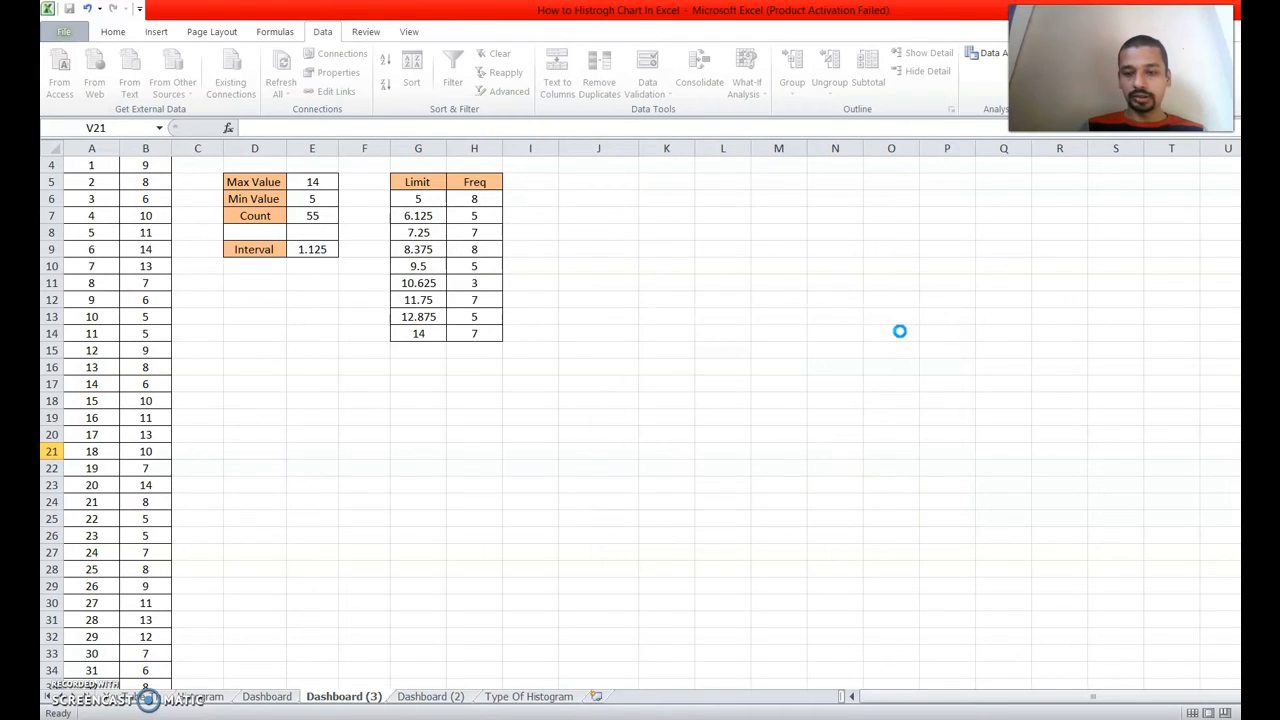
- Place the histogram chart beside the bin table, enlarge it to cover about M6:T30, and delete its legend
click(1031, 215)
drag(1031, 215, 995, 330)
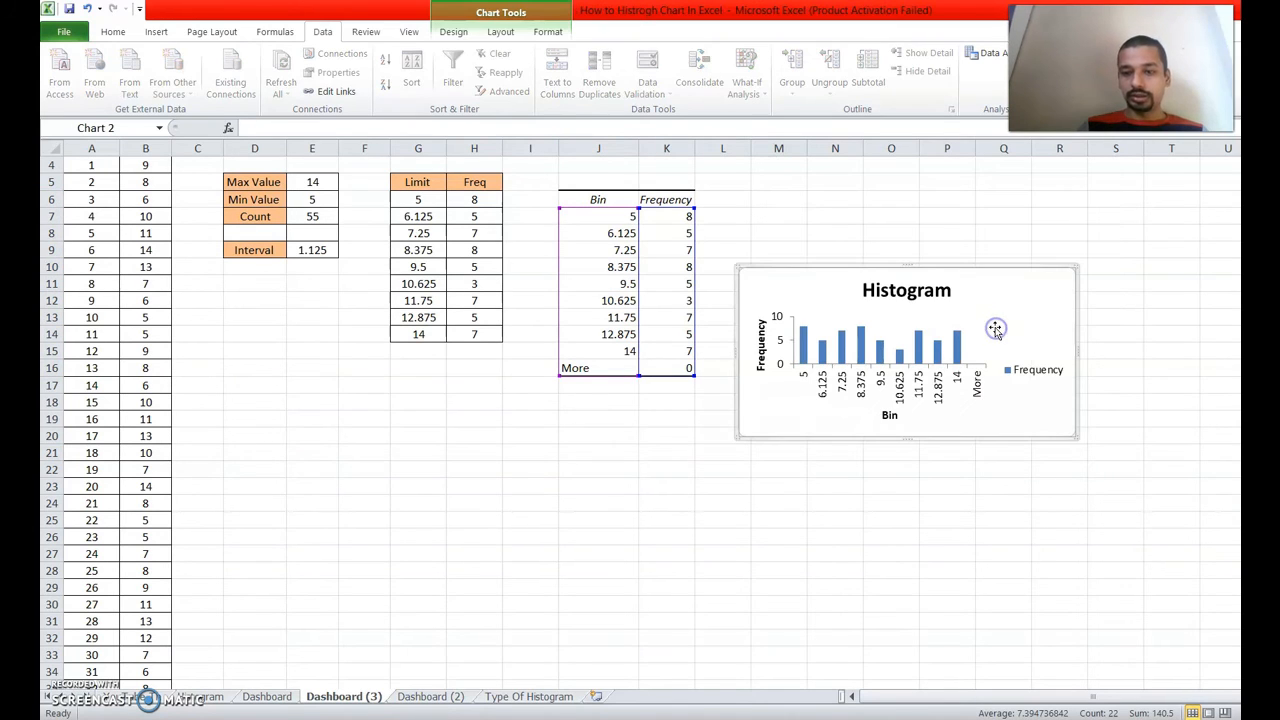
drag(1077, 434, 1201, 607)
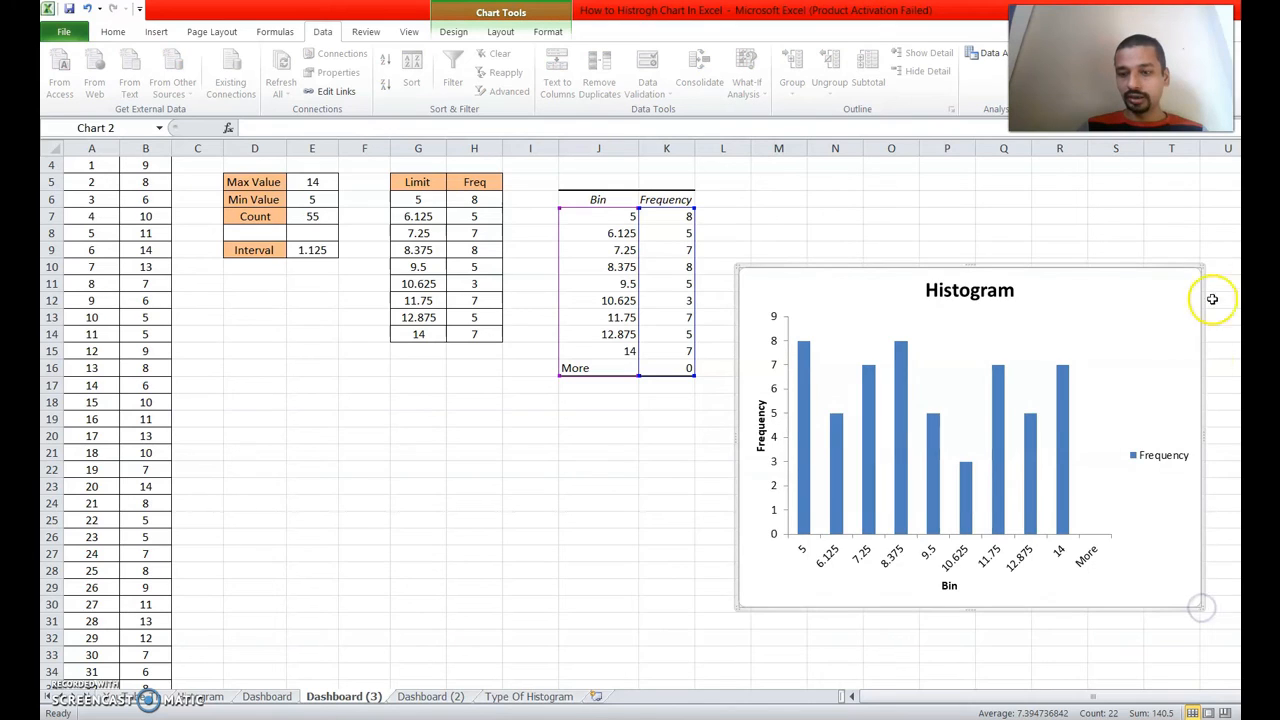
drag(1201, 266, 1217, 198)
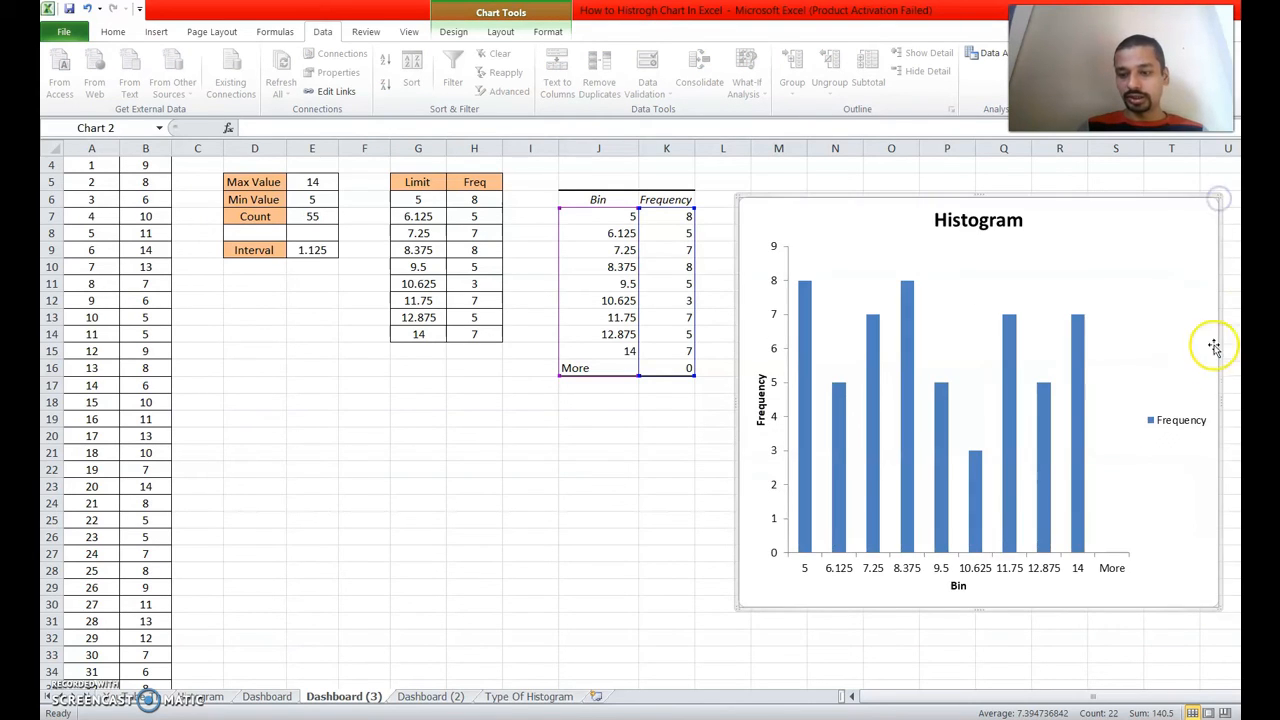
click(1183, 421)
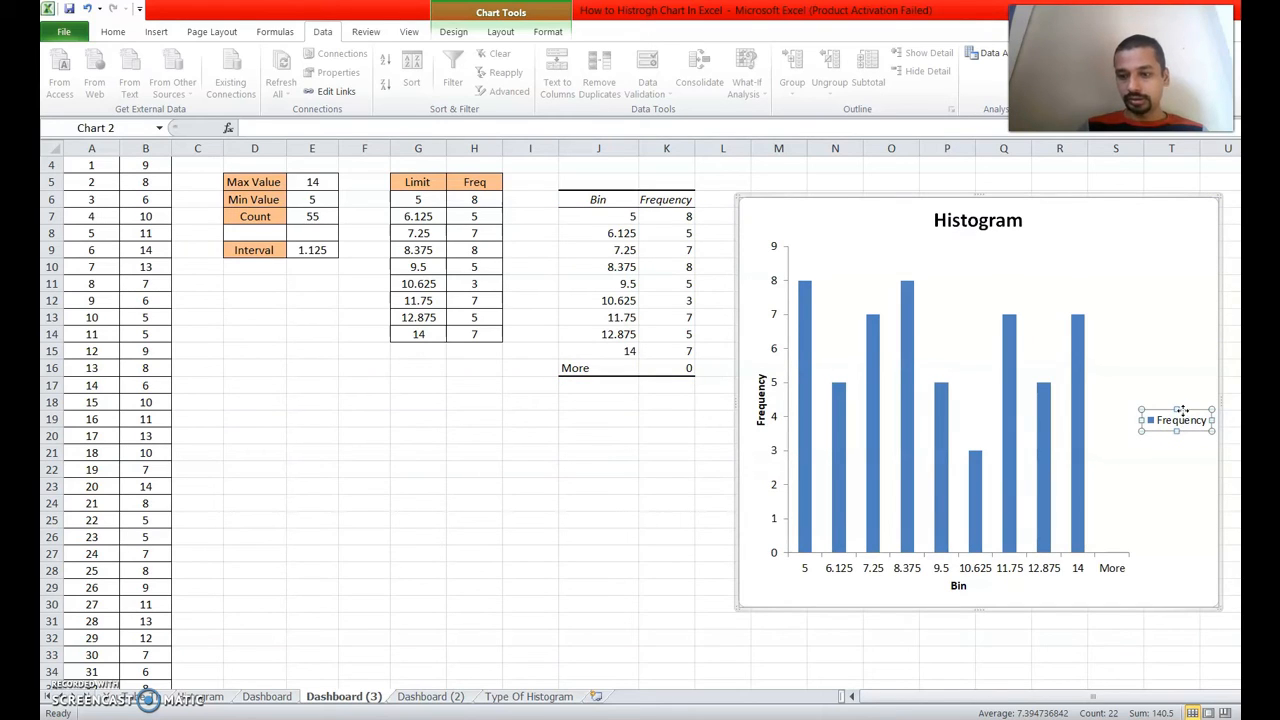
key(Delete)
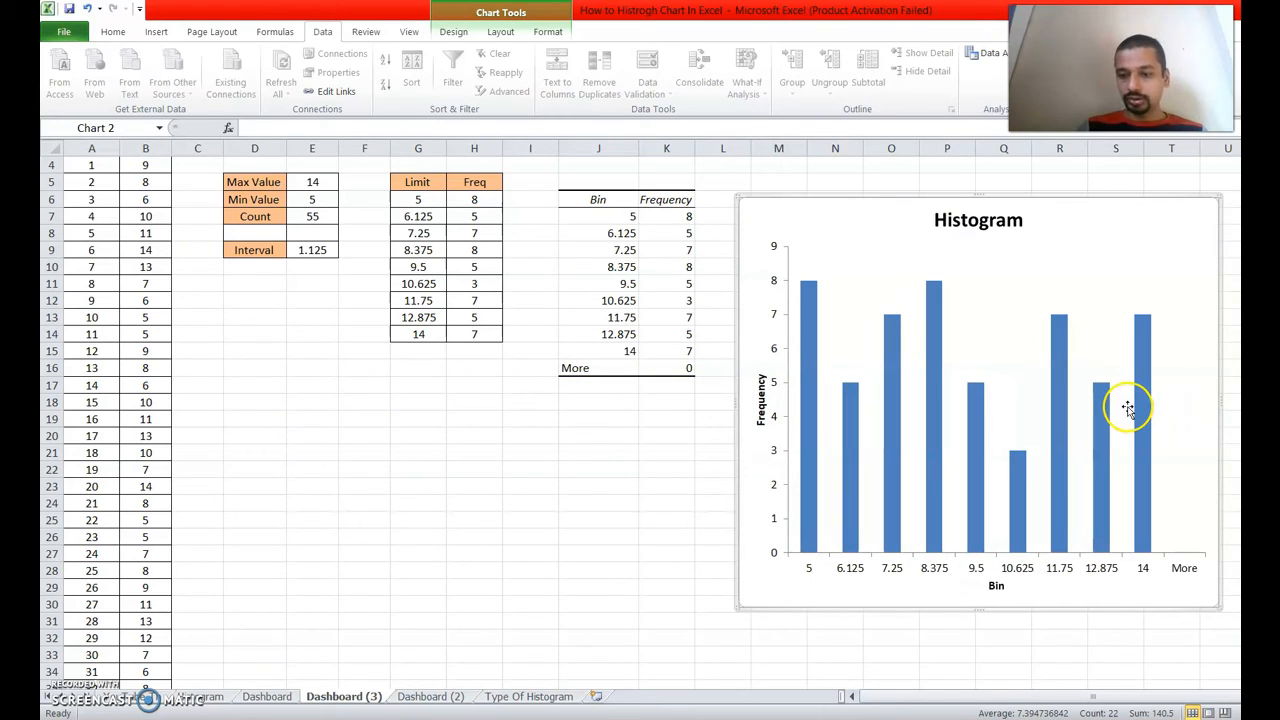
- Set the gap width of the chart's Frequency columns to 0%
click(1146, 421)
right_click(1147, 422)
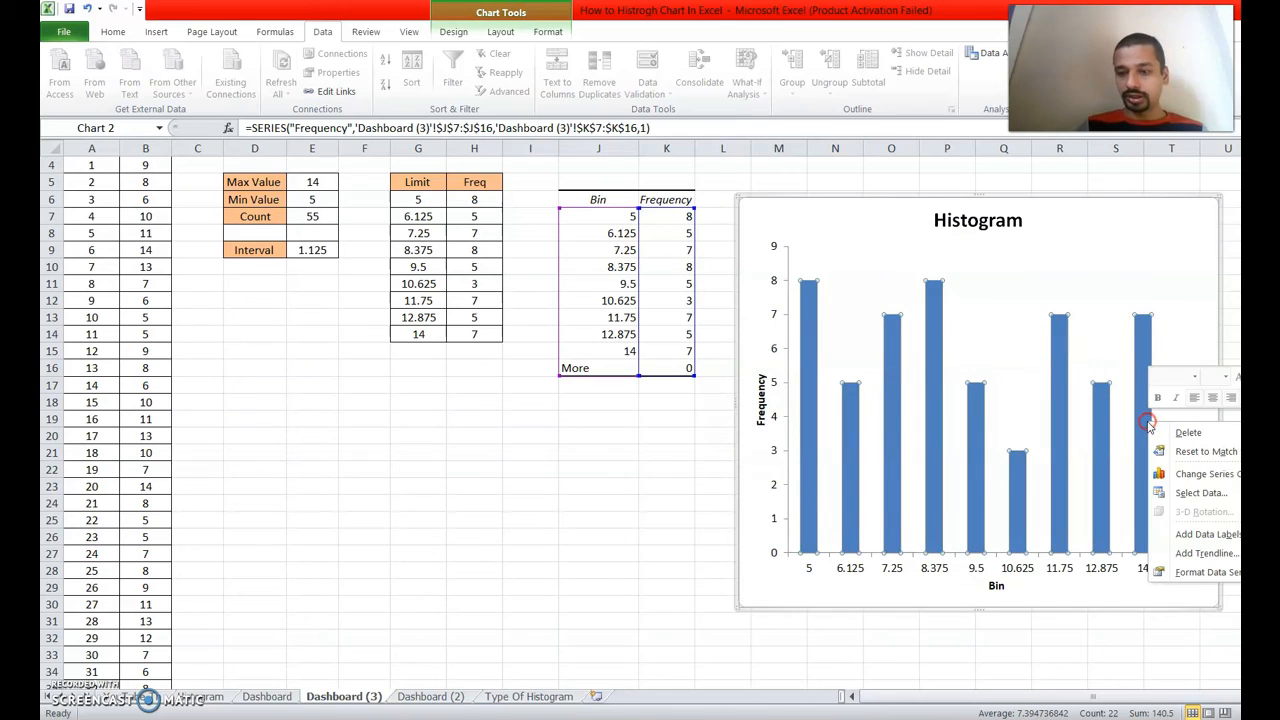
click(1210, 572)
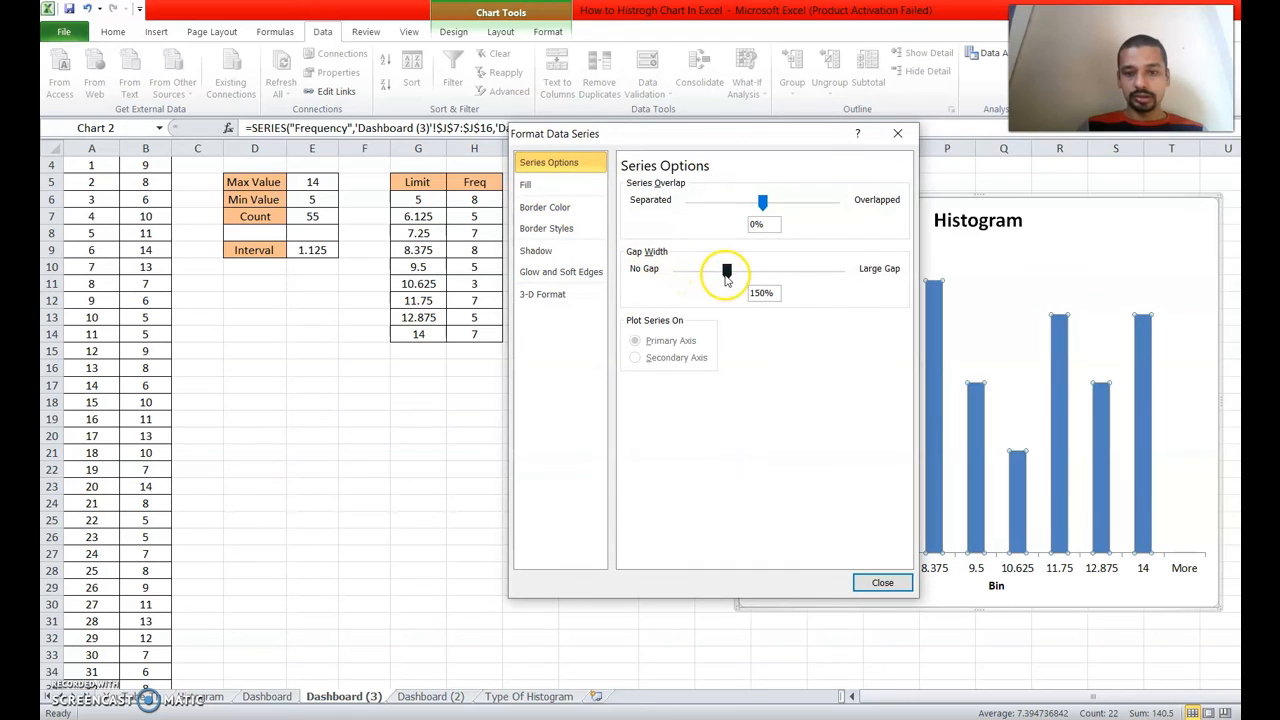
drag(682, 277, 669, 280)
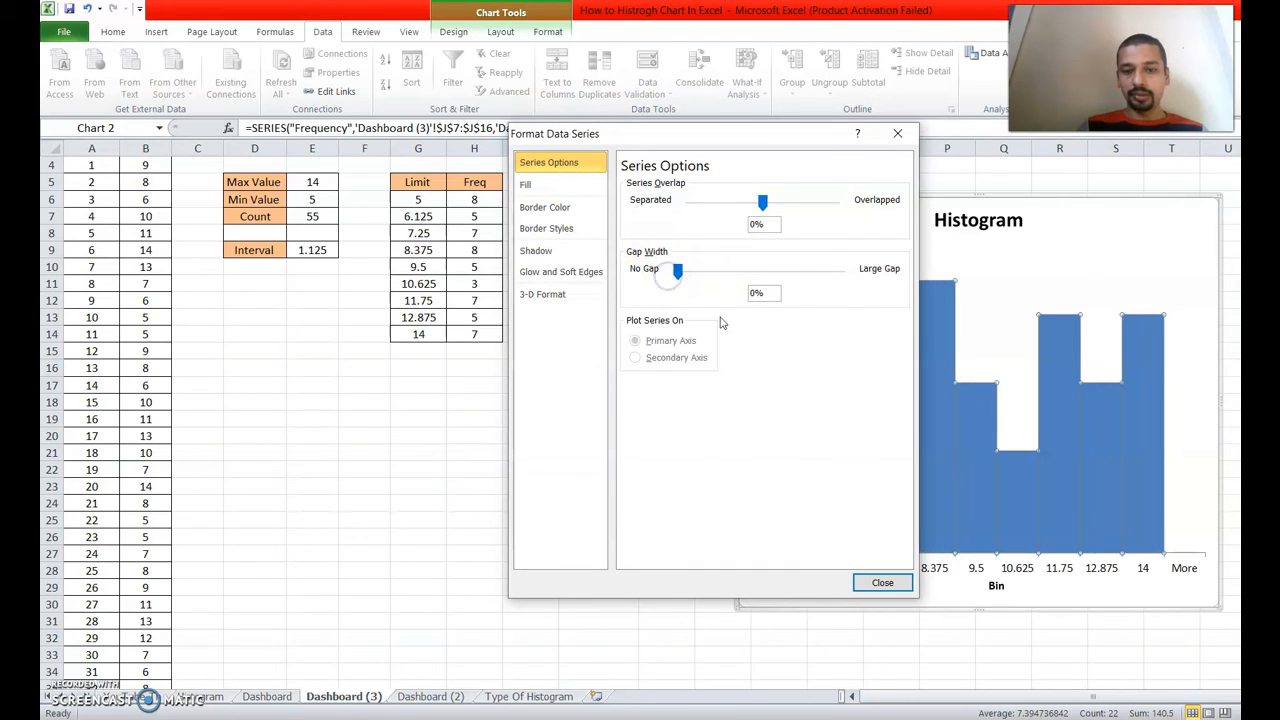
- Give the Frequency columns a solid border line with a width of 1.25 pt
click(552, 209)
click(640, 204)
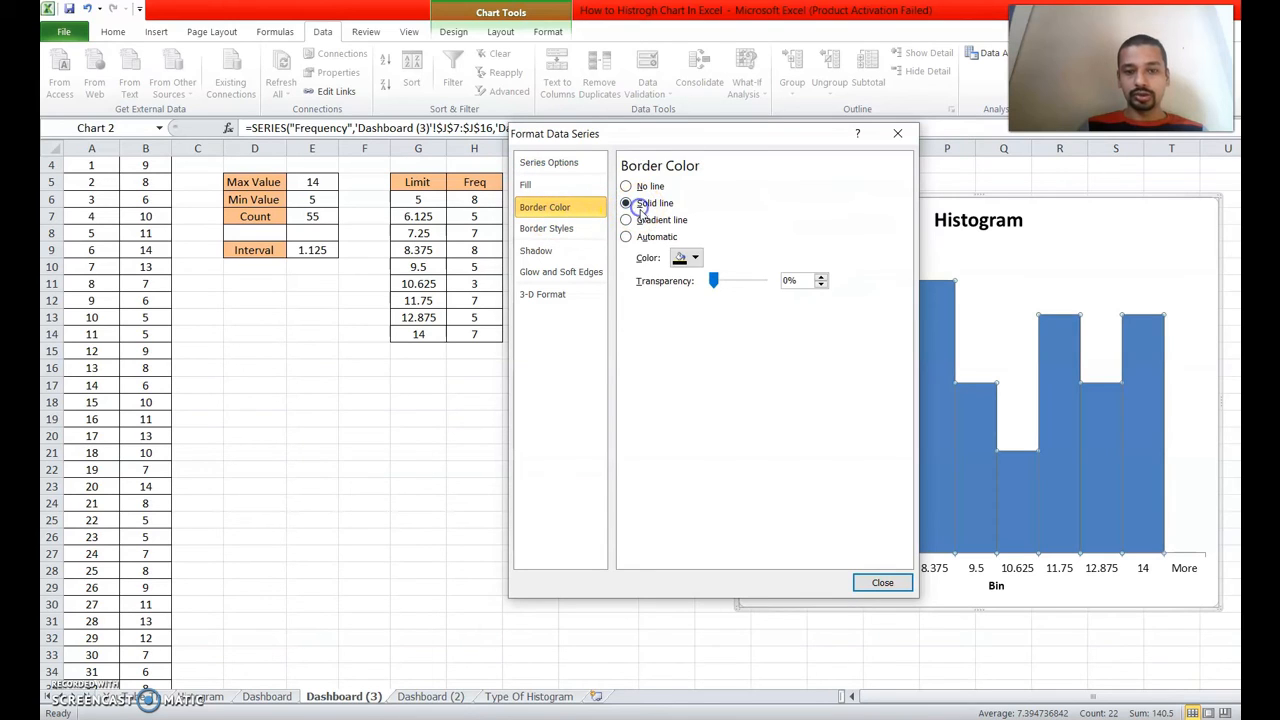
click(557, 230)
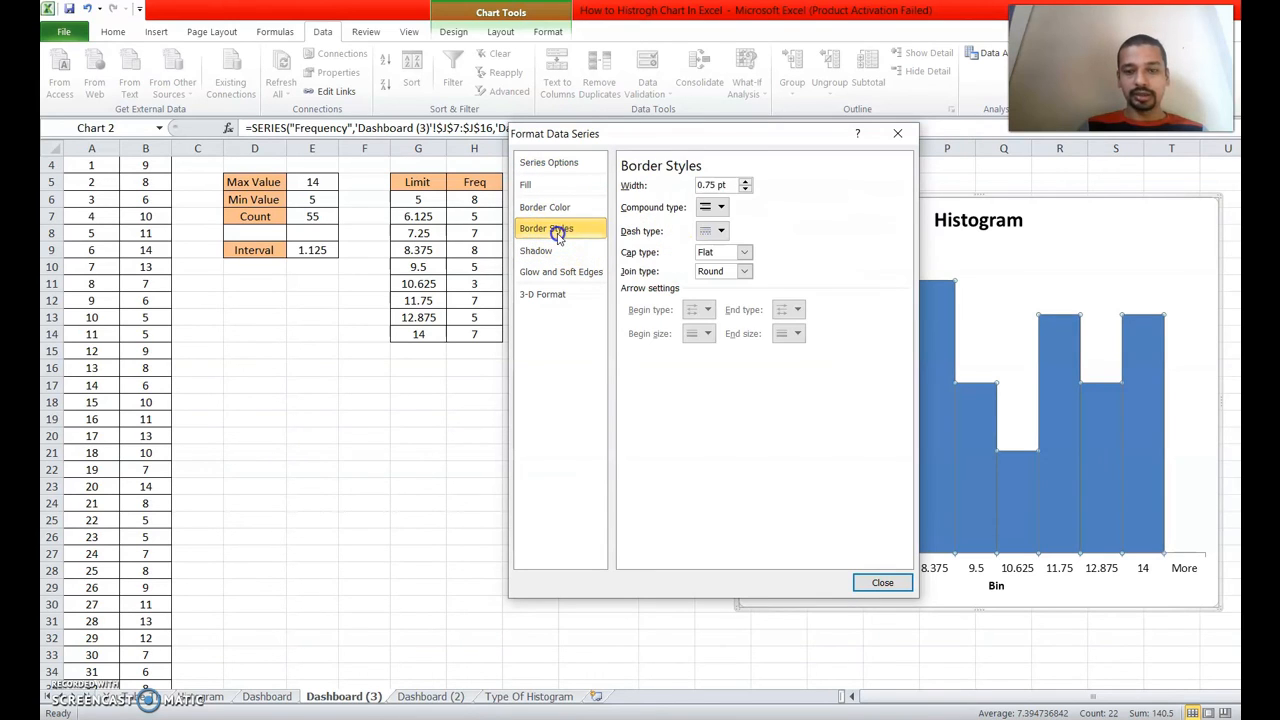
click(745, 185)
click(745, 185)
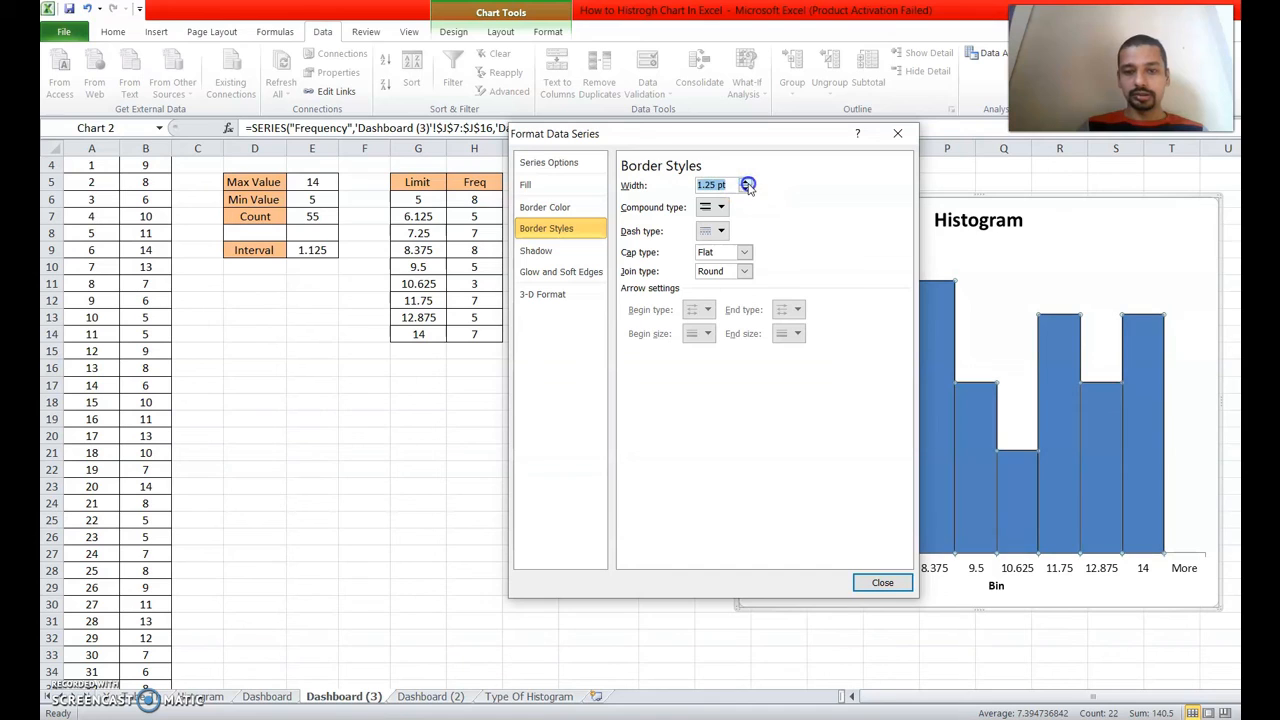
click(882, 582)
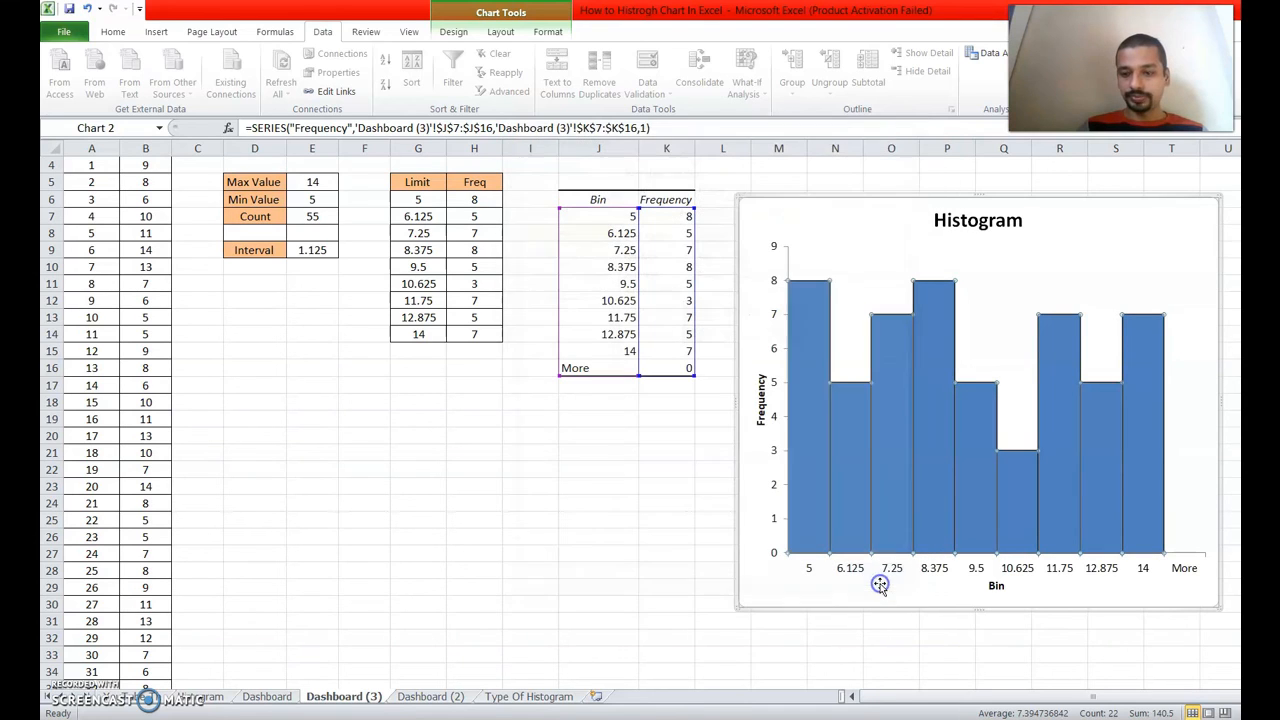
- Add data labels to the histogram's Frequency columns
right_click(958, 443)
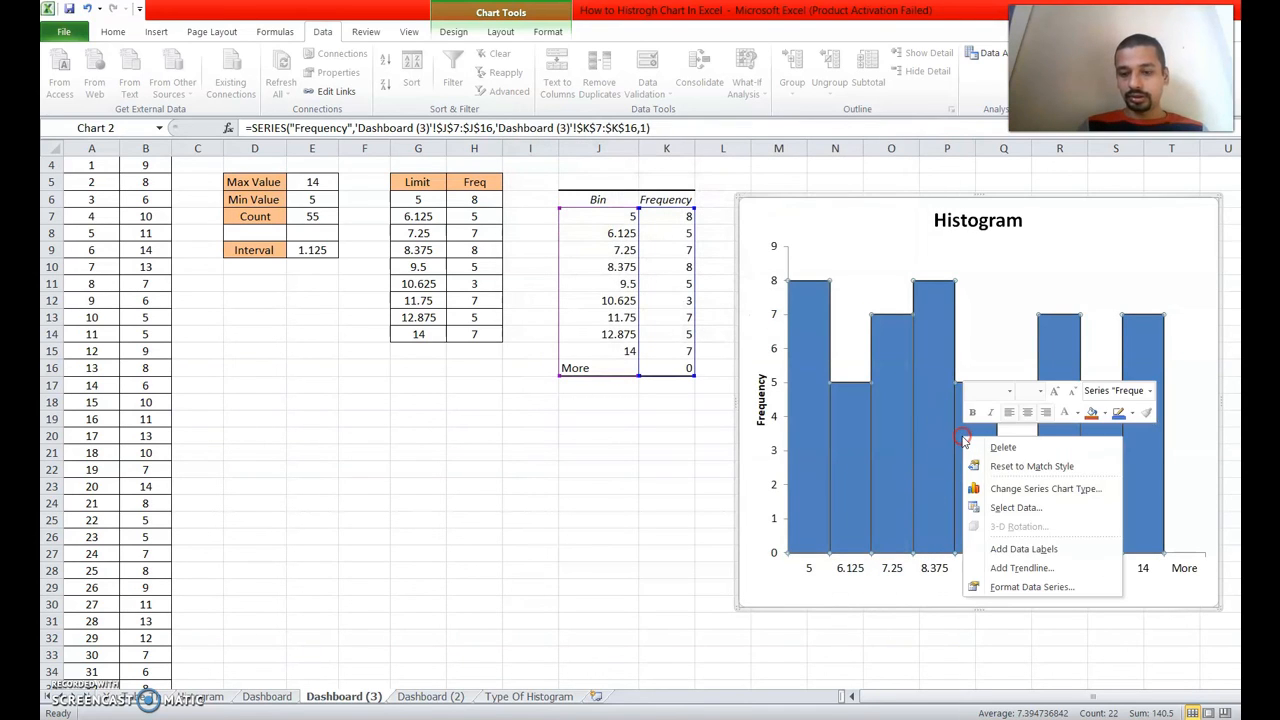
click(1027, 550)
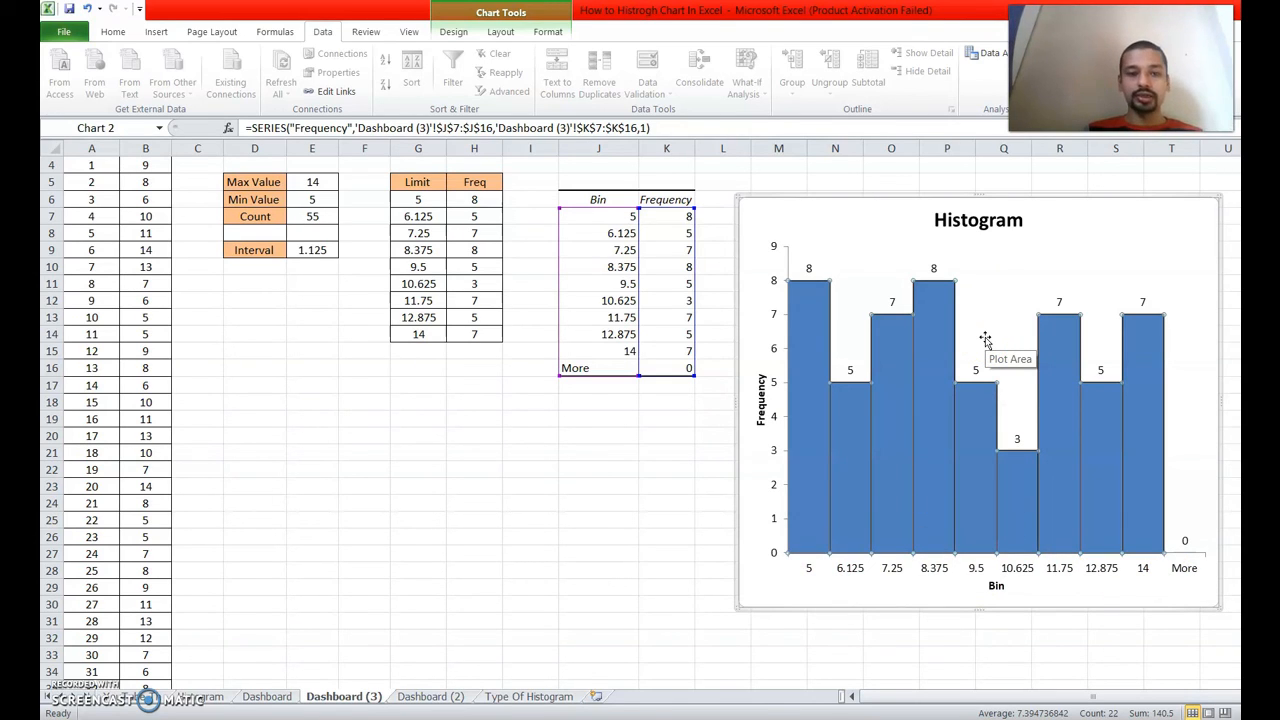
click(505, 545)
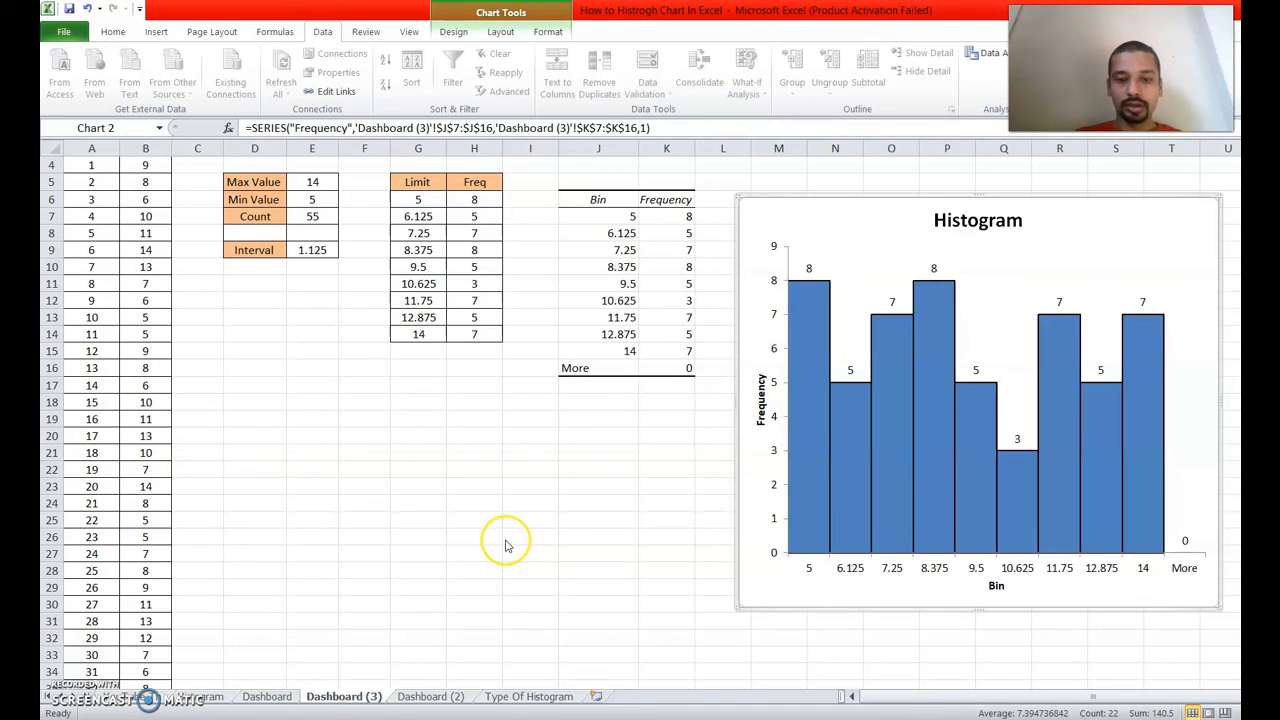
- View the example distribution shapes on the Type Of Histogram sheet
click(527, 695)
click(528, 696)
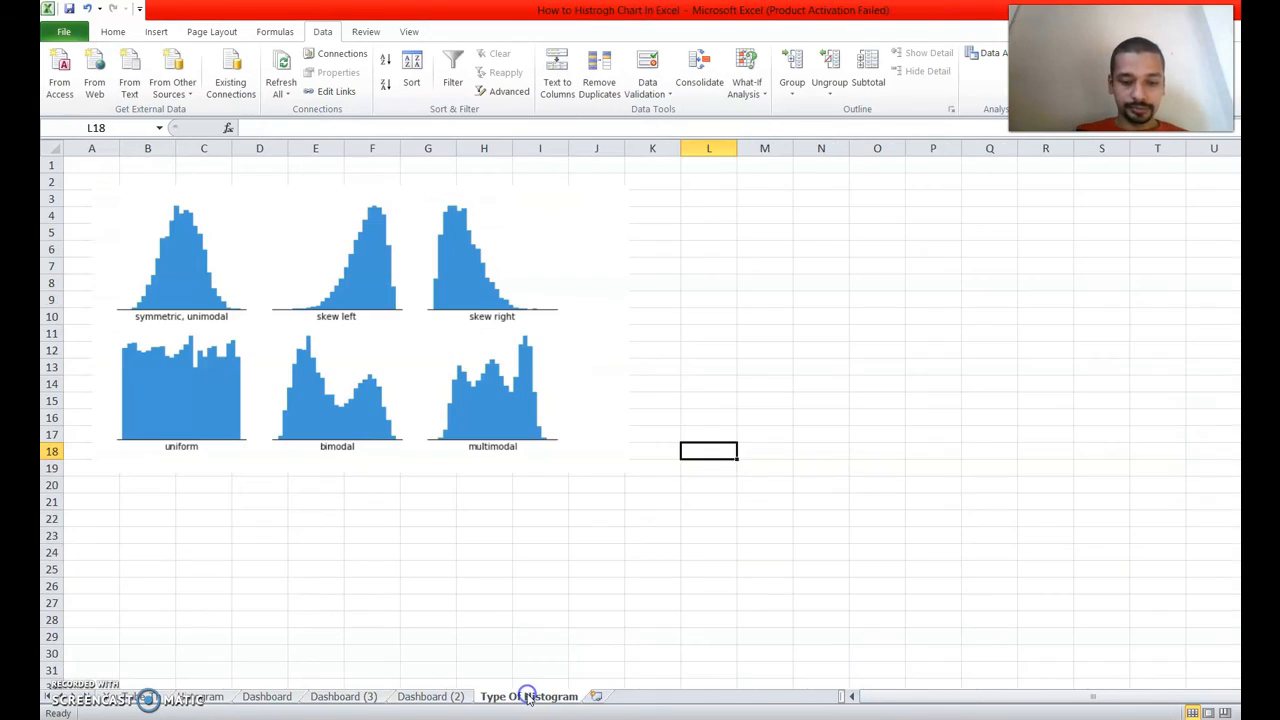